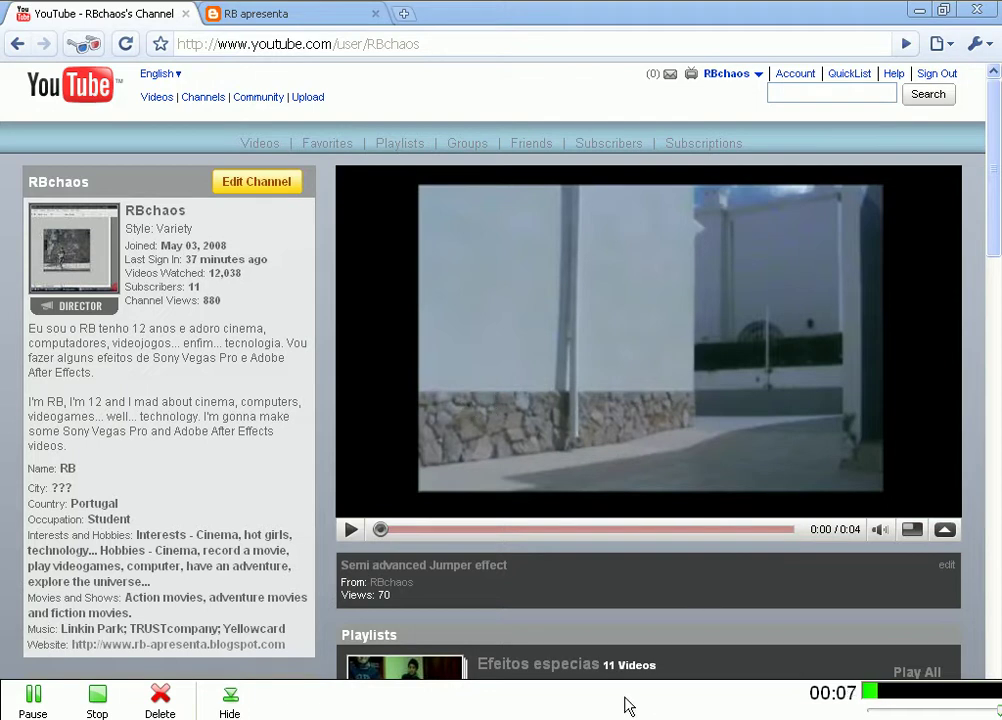
- Raise the 'Semi advanced Jumper effect' player volume slider to its maximum
mouse_move(880, 529)
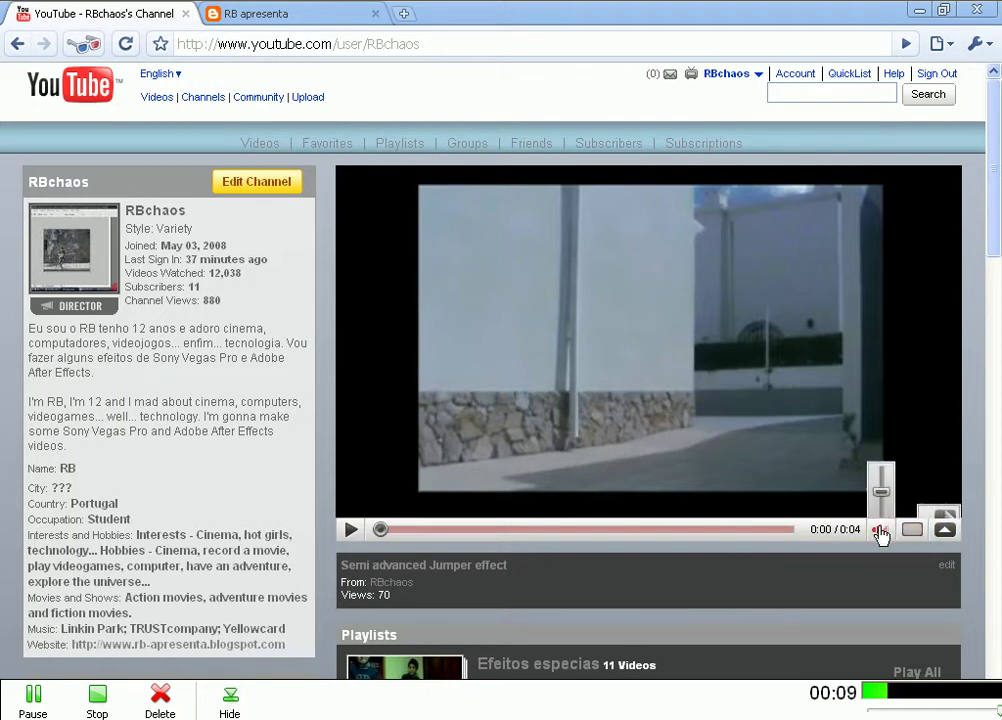
drag(882, 494, 877, 466)
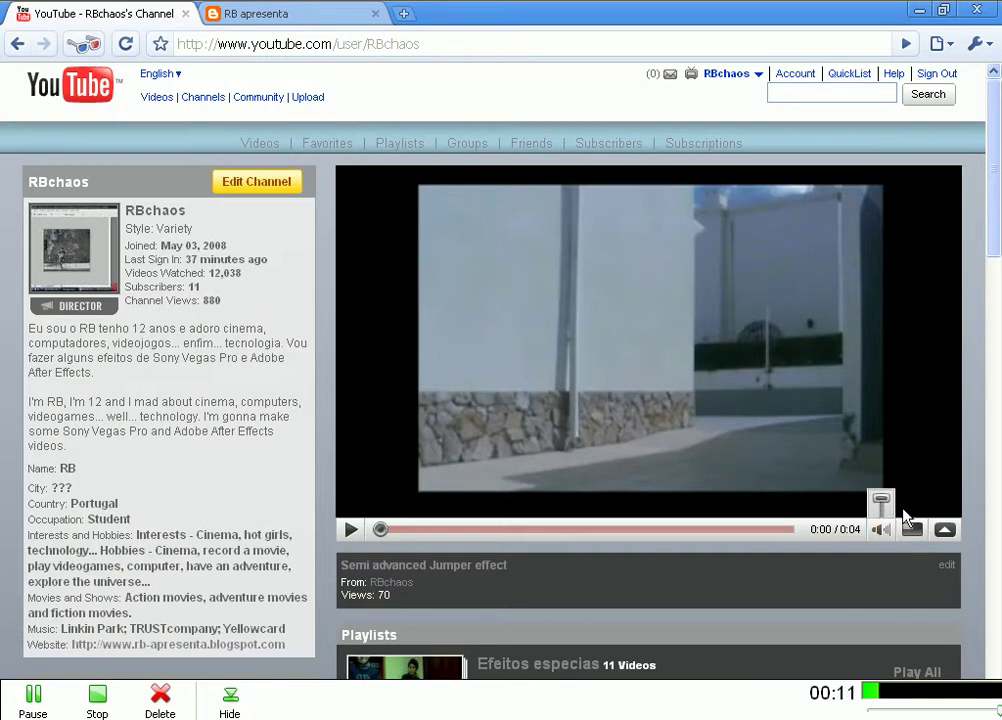
mouse_move(881, 528)
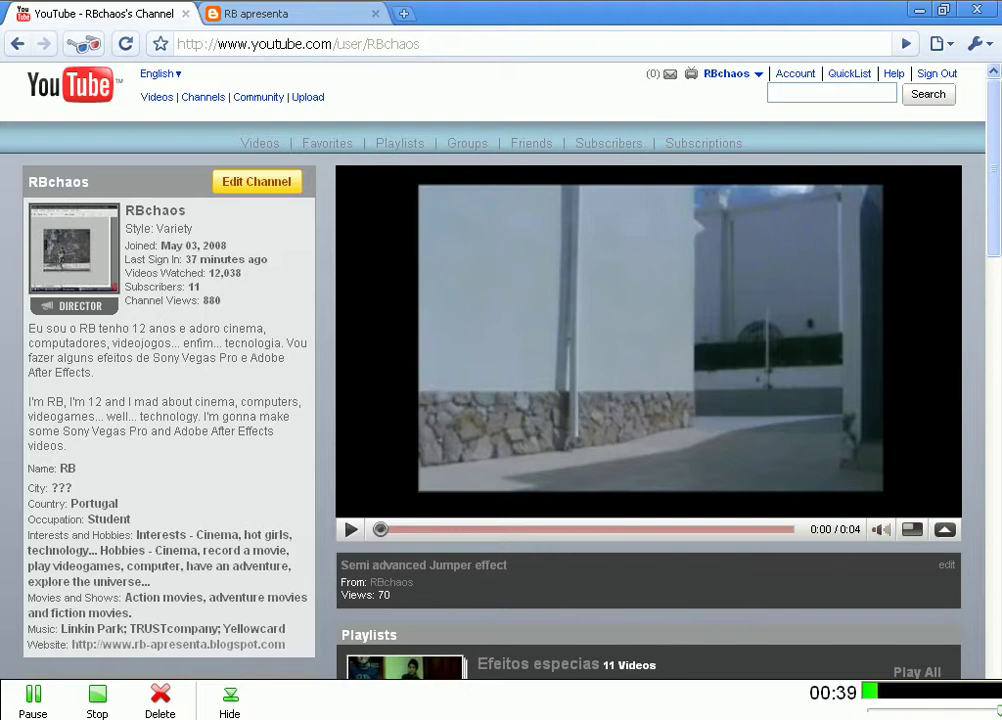
- Place Video.AVI on the Vegas timeline and name its track Footage
key(alt+Tab)
drag(335, 425, 185, 163)
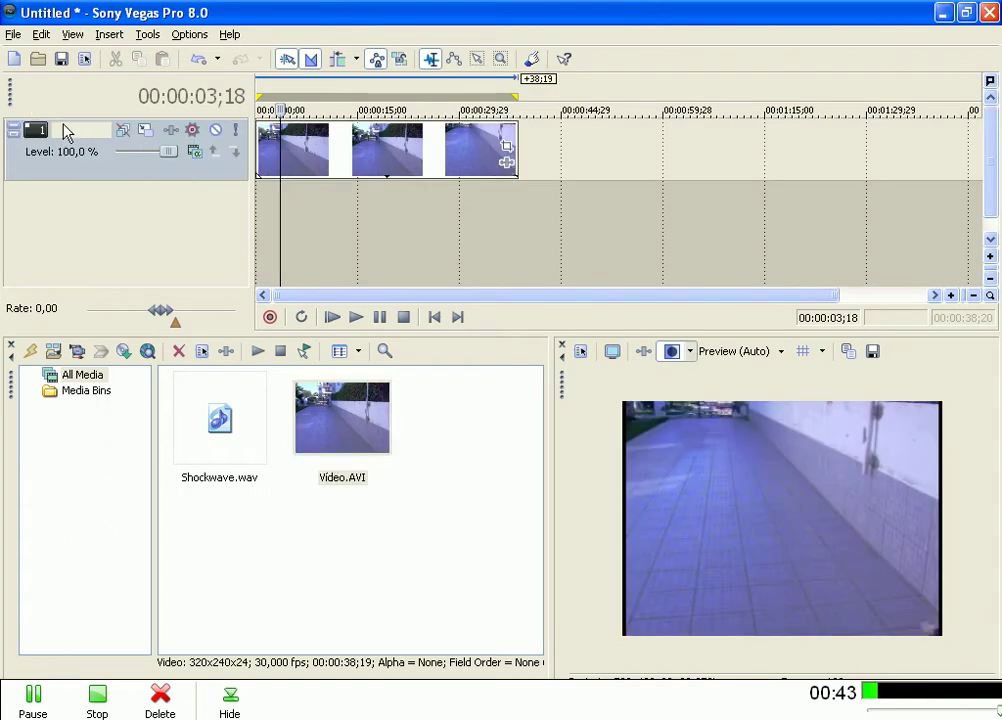
double_click(78, 135)
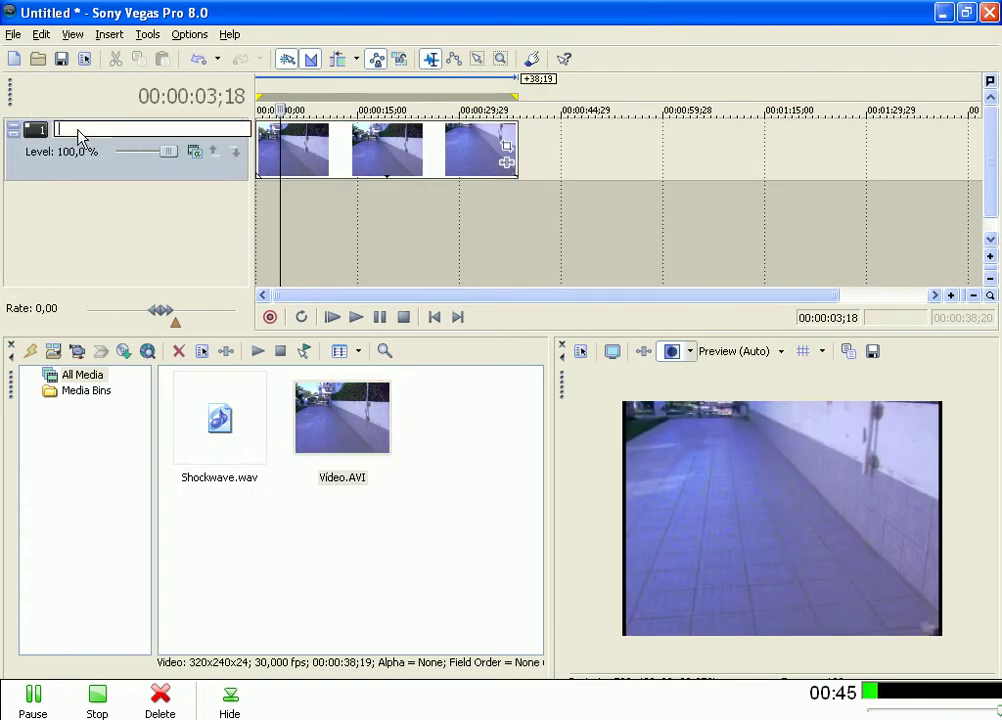
text(Footage)
key(Return)
- Split the clip near 30 seconds, delete the first part, and move the rest to the start
click(438, 205)
click(470, 219)
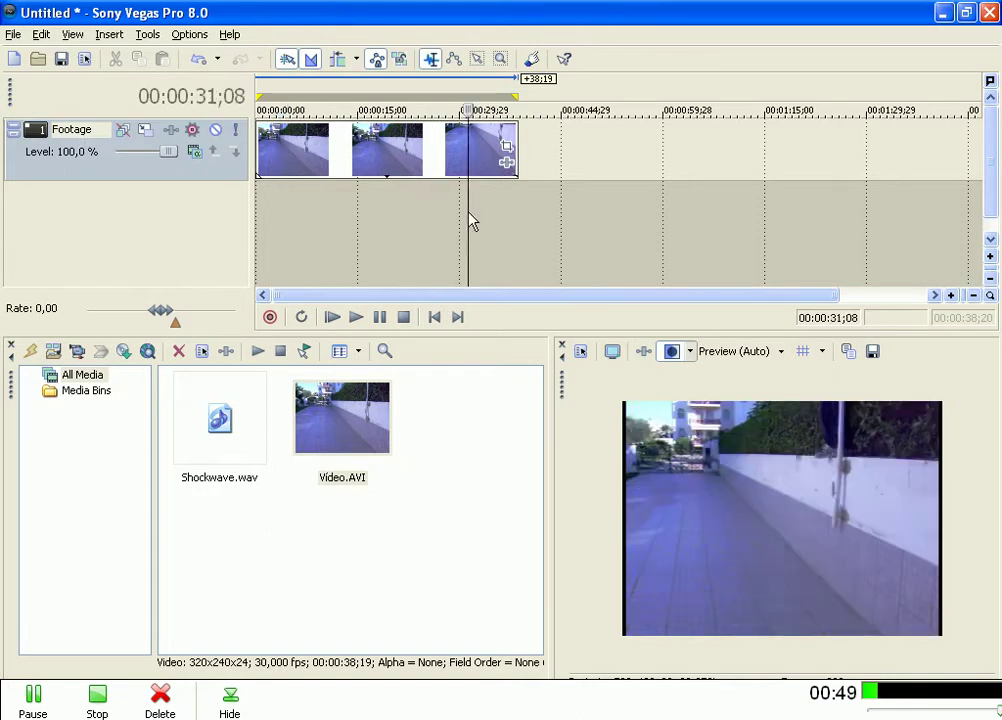
click(463, 222)
key(s)
click(374, 150)
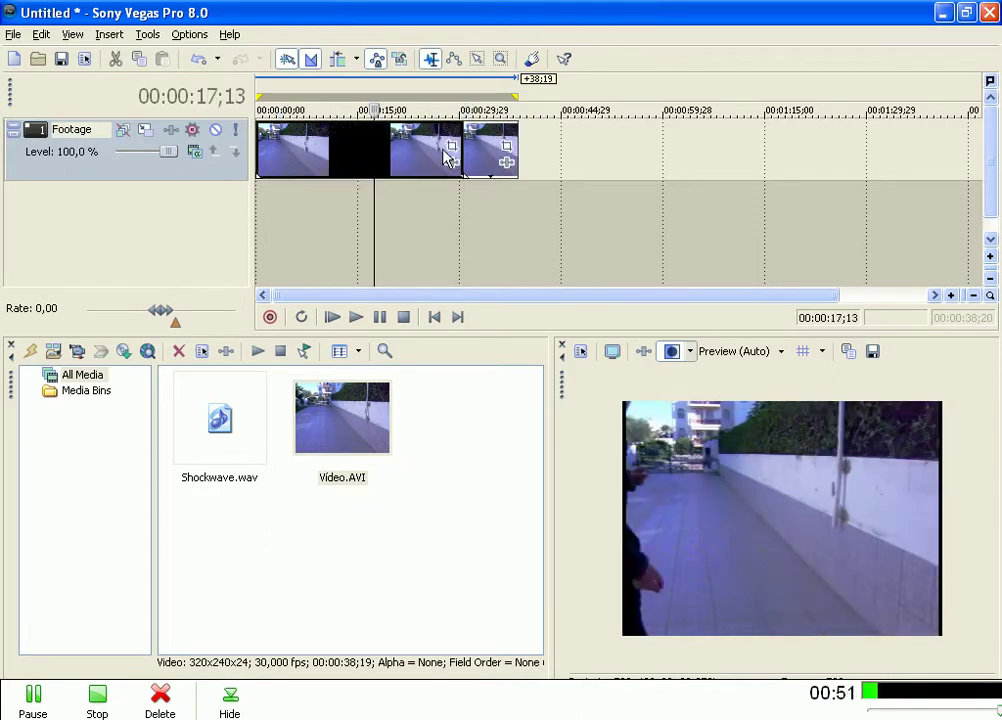
key(Delete)
drag(481, 160, 276, 160)
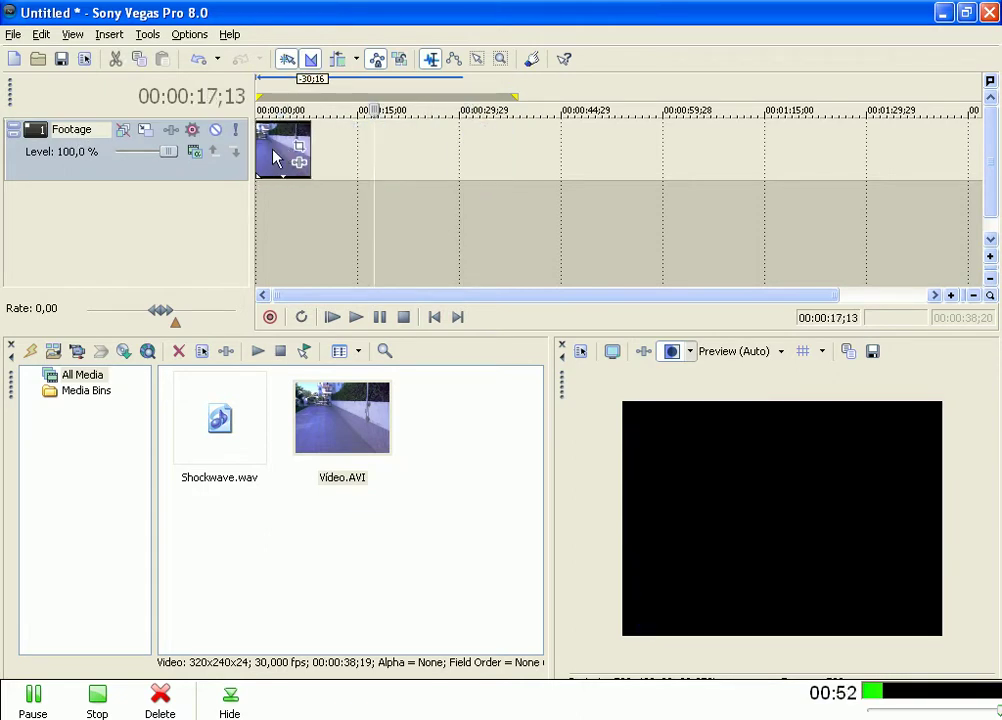
- Preview the clip and trim its end back to about 4 seconds
click(332, 317)
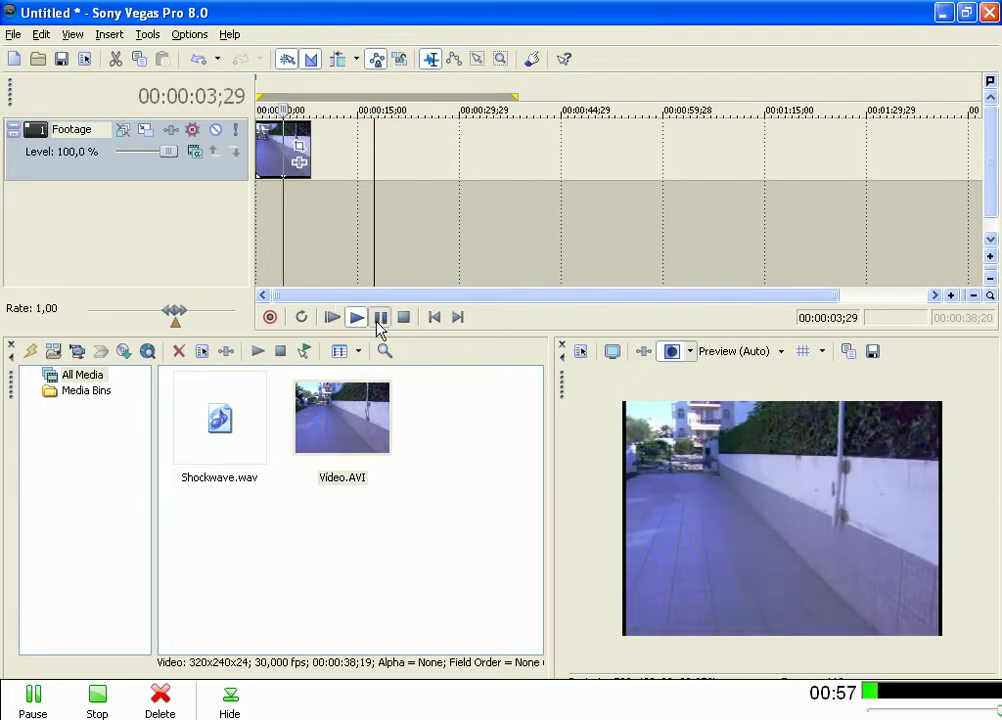
click(380, 317)
scroll(360, 240, up, 4)
drag(470, 150, 376, 150)
- Insert a new video track above Footage and name it Ring
right_click(432, 159)
click(470, 191)
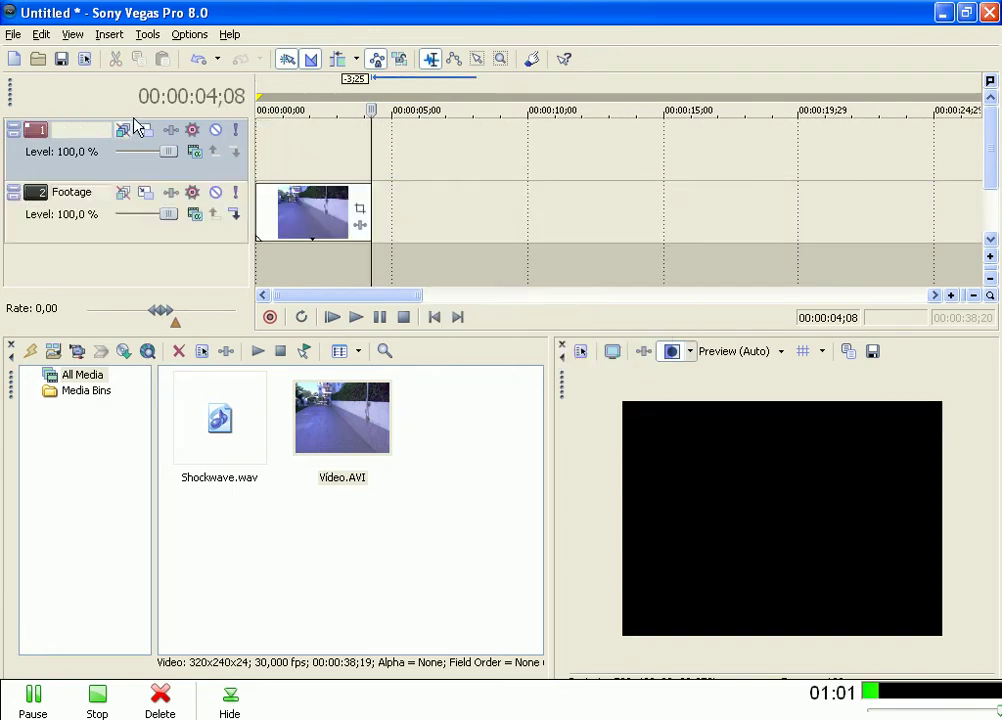
double_click(100, 130)
text(R)
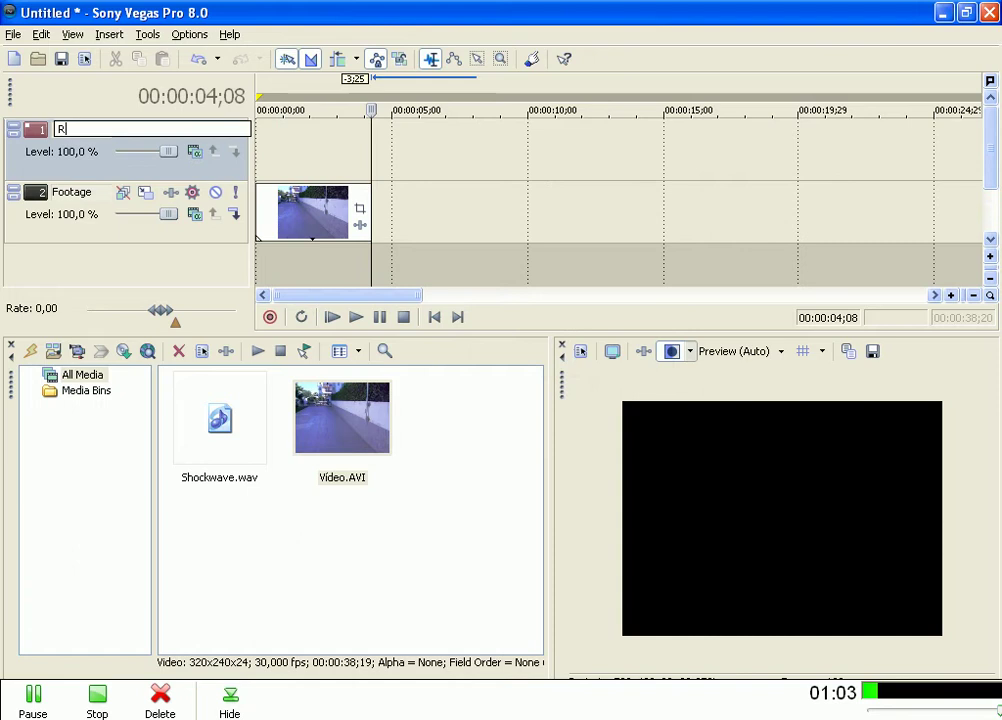
text(ing)
key(Return)
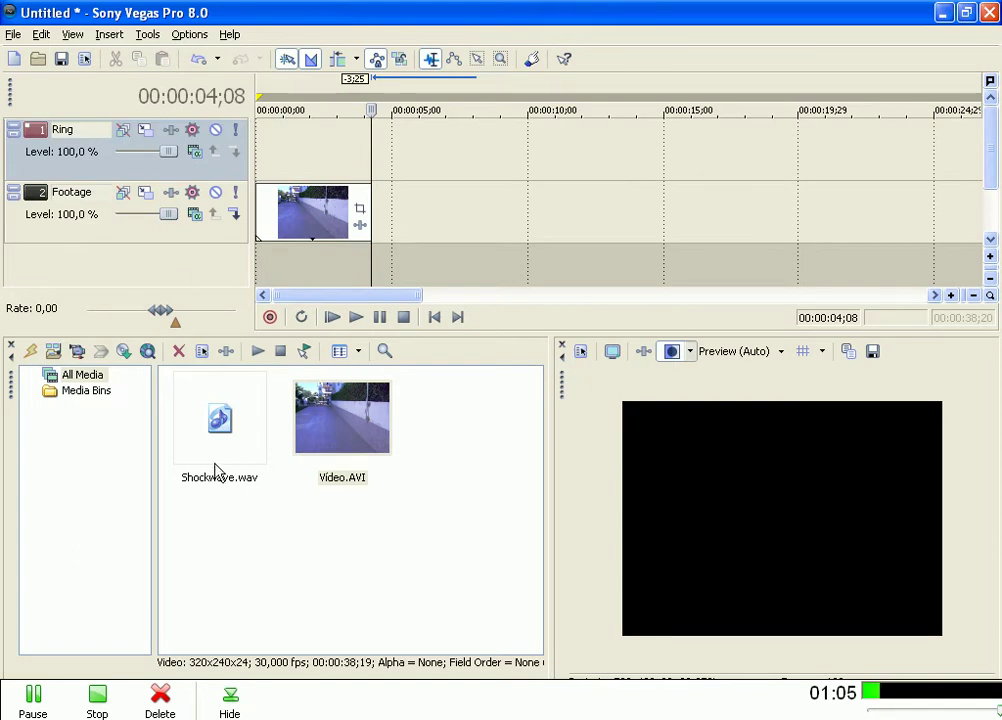
- Add the Color Gradient Elliptical Ring generator to the Ring track
click(358, 652)
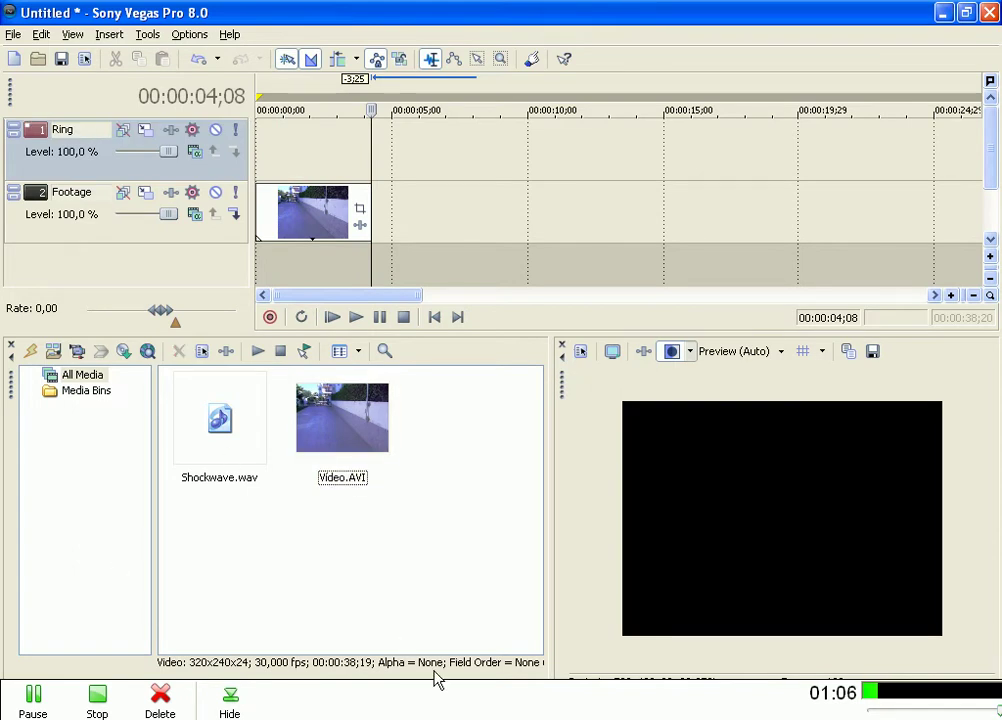
click(231, 703)
click(40, 690)
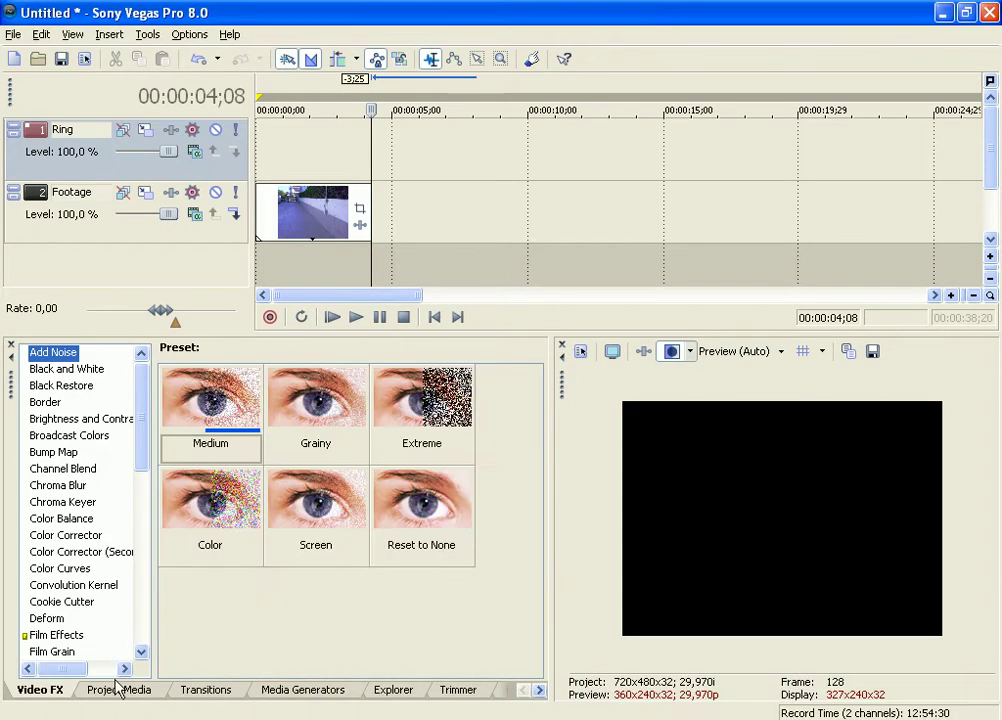
click(293, 692)
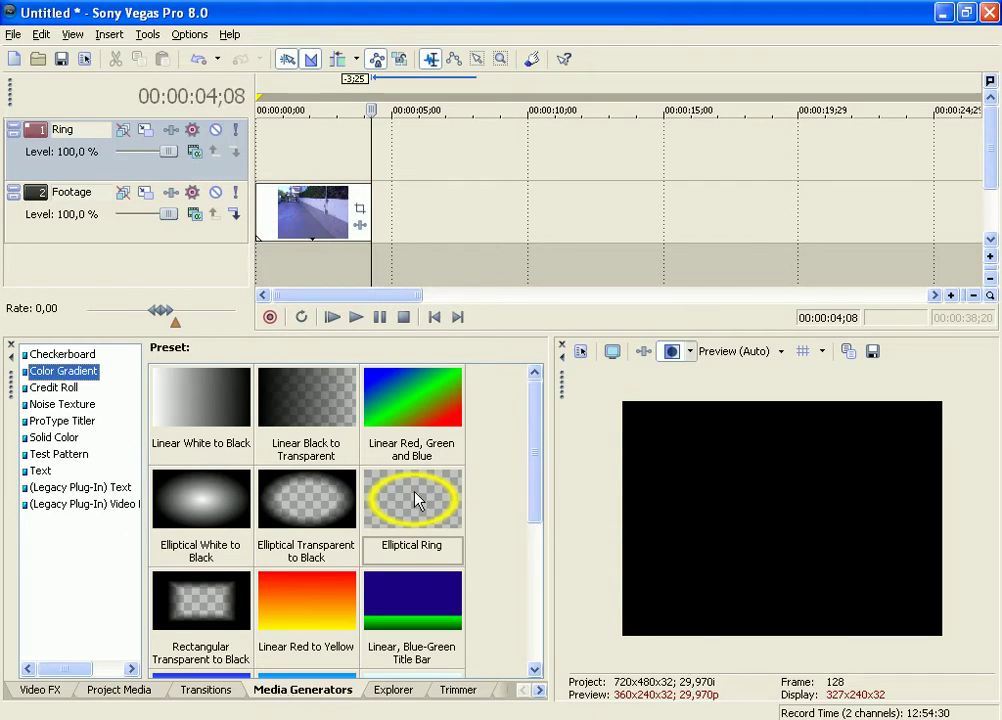
drag(460, 521, 257, 155)
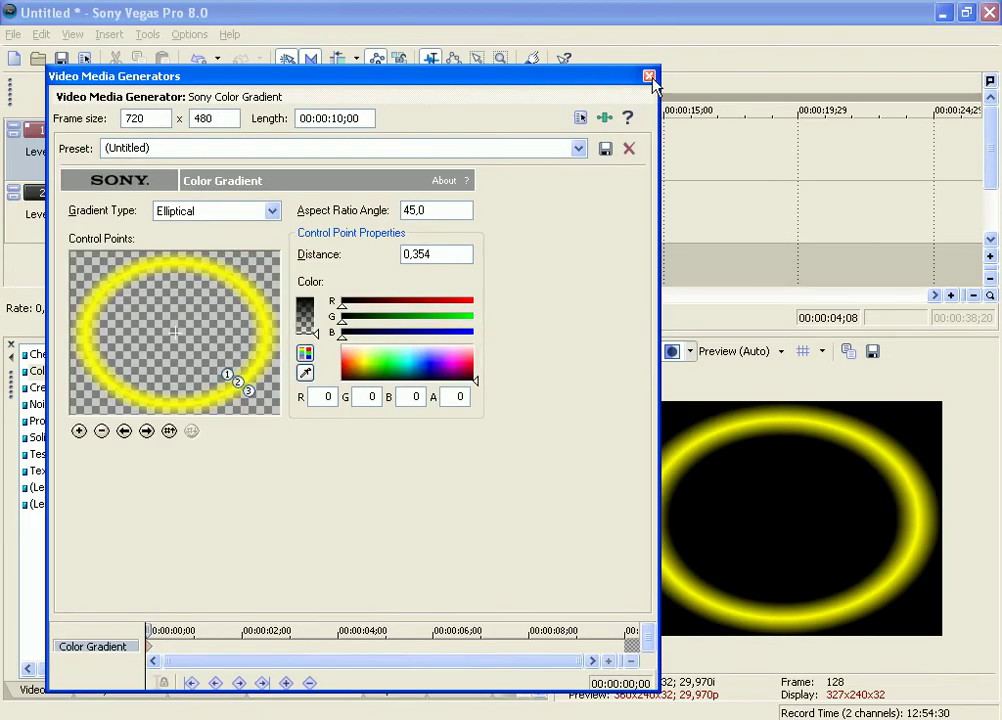
click(649, 75)
- Preview the composite and slide the ring event to start at 2 seconds
click(340, 317)
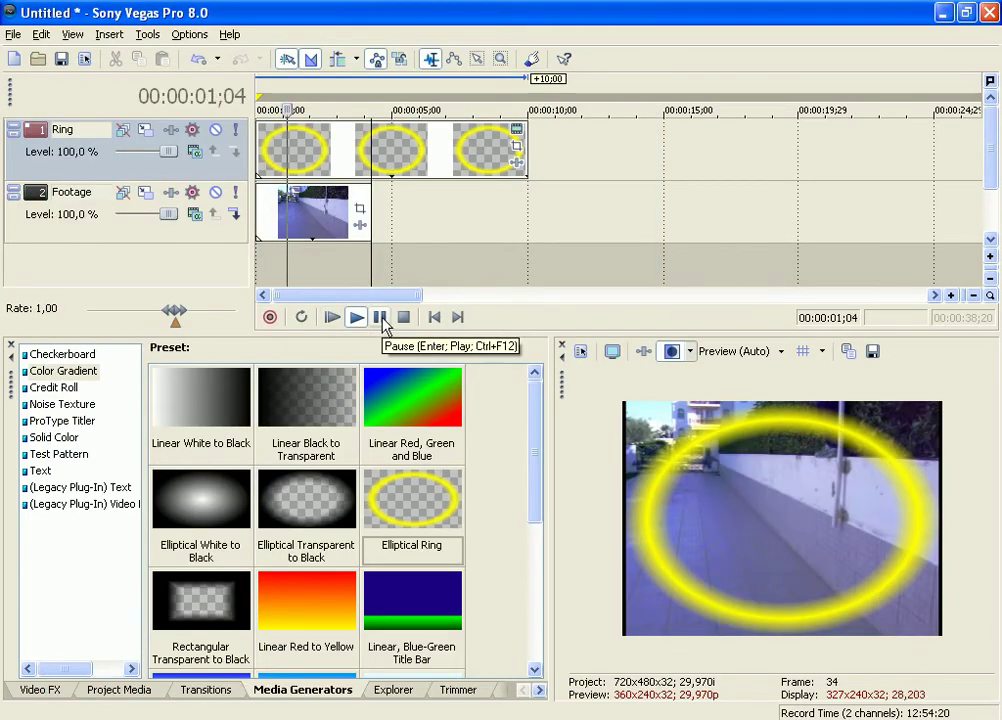
click(380, 317)
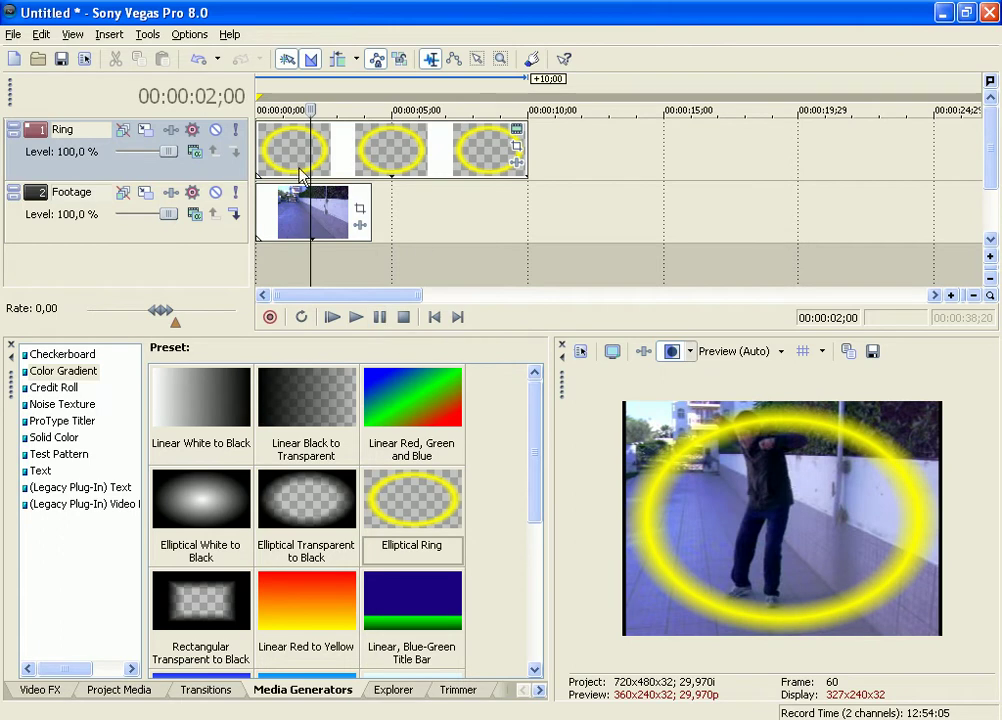
drag(290, 150, 345, 150)
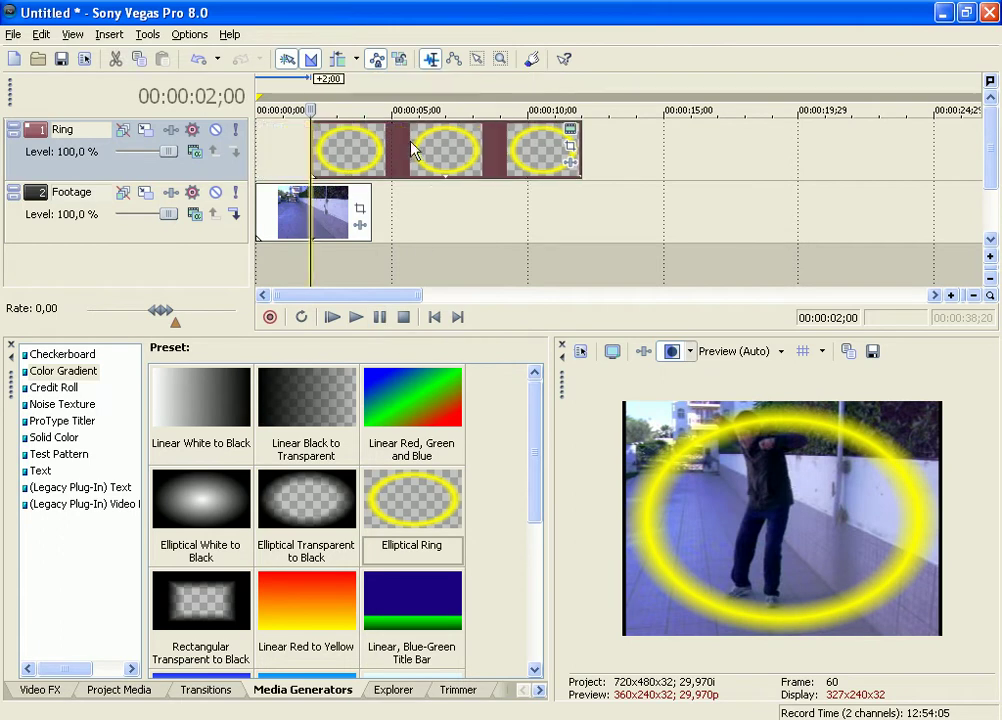
- Shrink the gradient to a tiny central yellow dot at the event's start
click(571, 131)
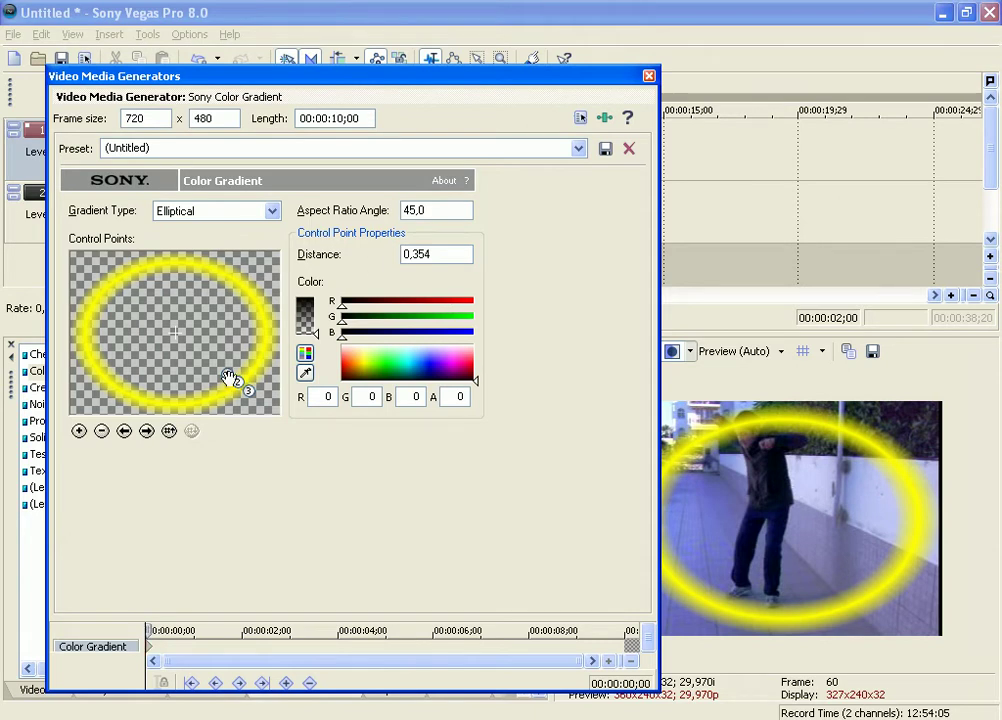
drag(230, 380, 183, 338)
click(178, 336)
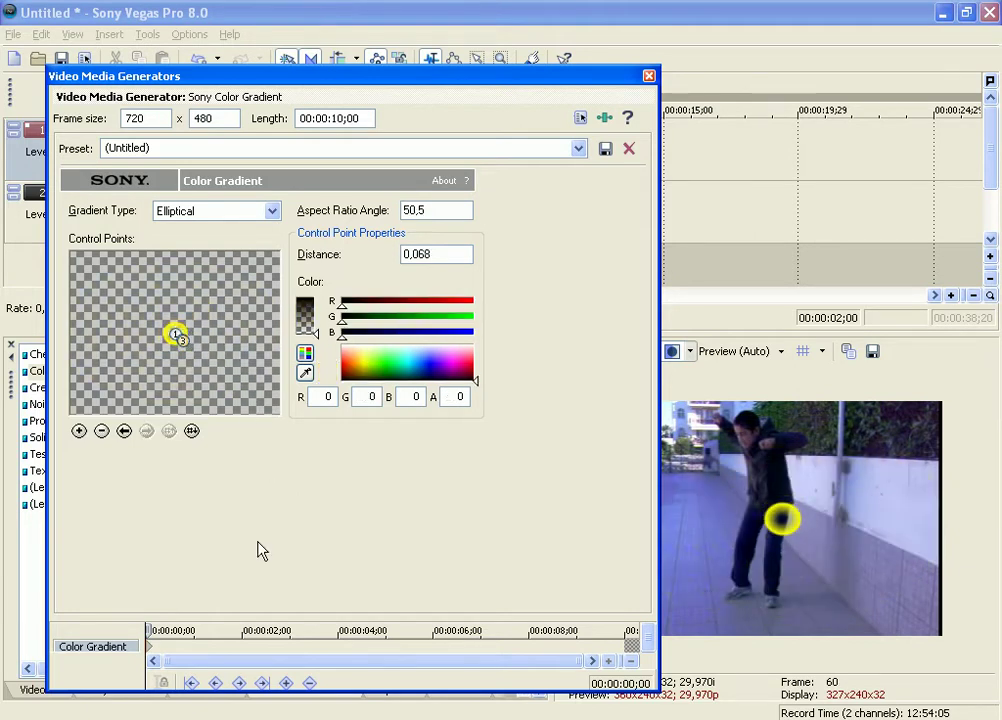
mouse_move(174, 336)
mouse_down()
mouse_move(186, 342)
mouse_move(177, 336)
mouse_up()
- At the event's end, drag the gradient control points out past the frame corners
drag(155, 630, 617, 608)
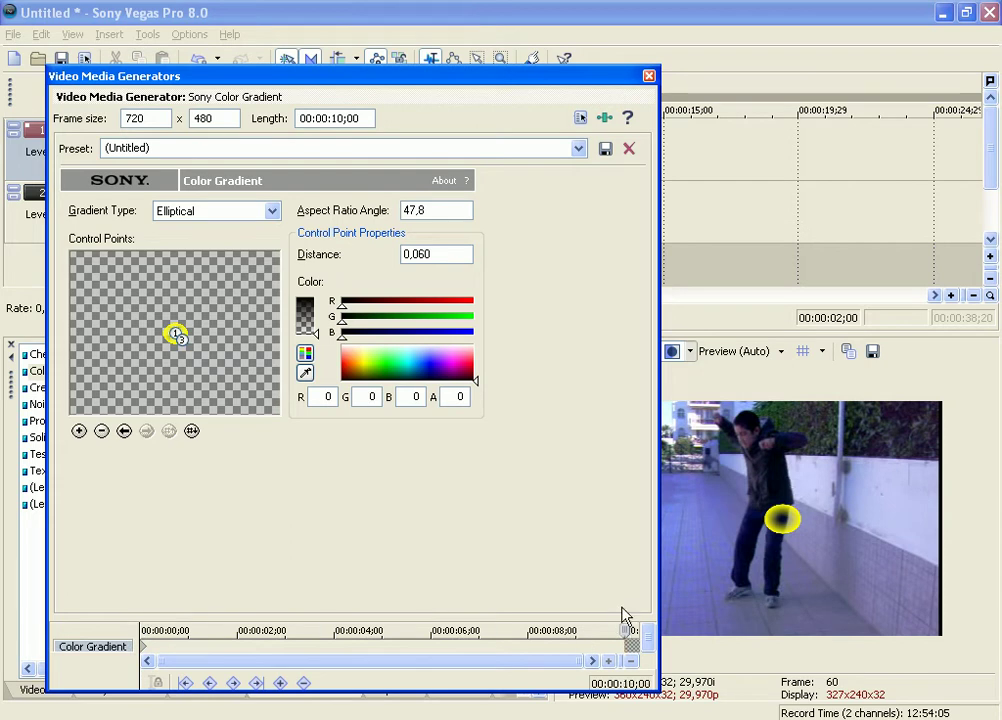
click(177, 335)
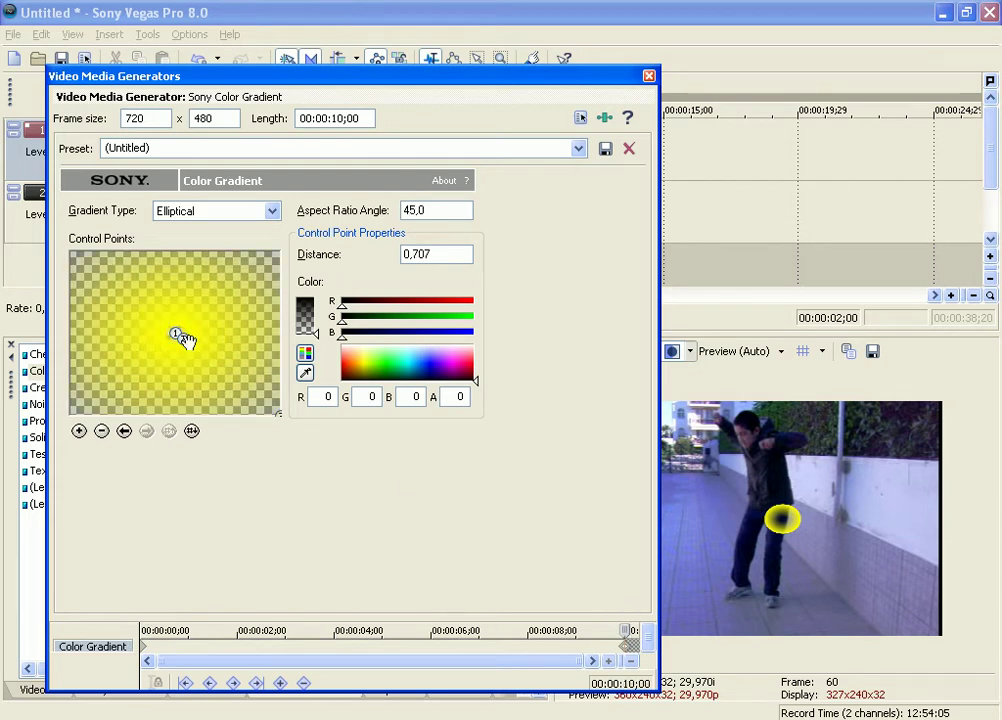
drag(182, 338, 284, 418)
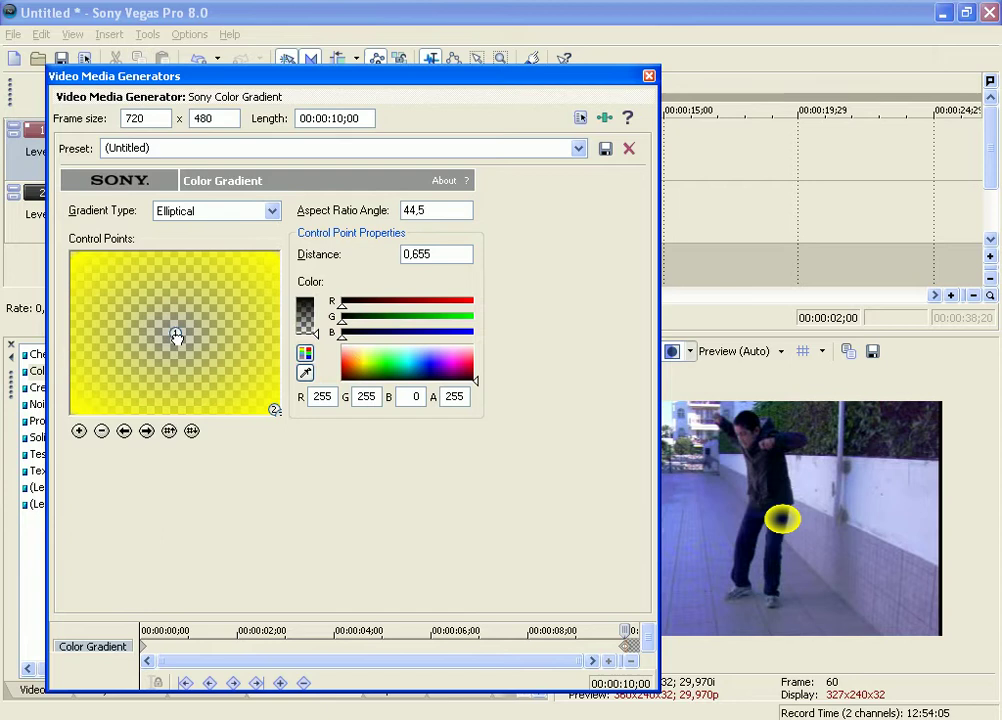
drag(176, 334, 274, 408)
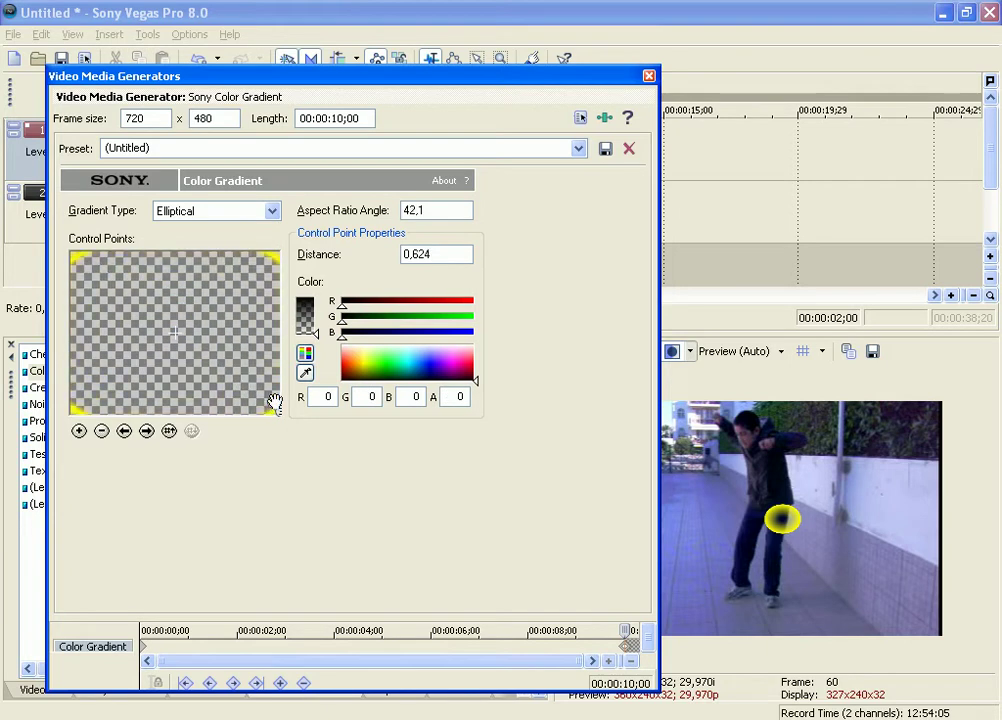
click(649, 75)
- Trim the ring event to end with the footage at 4;08 and set 3D Source Alpha compositing
click(332, 317)
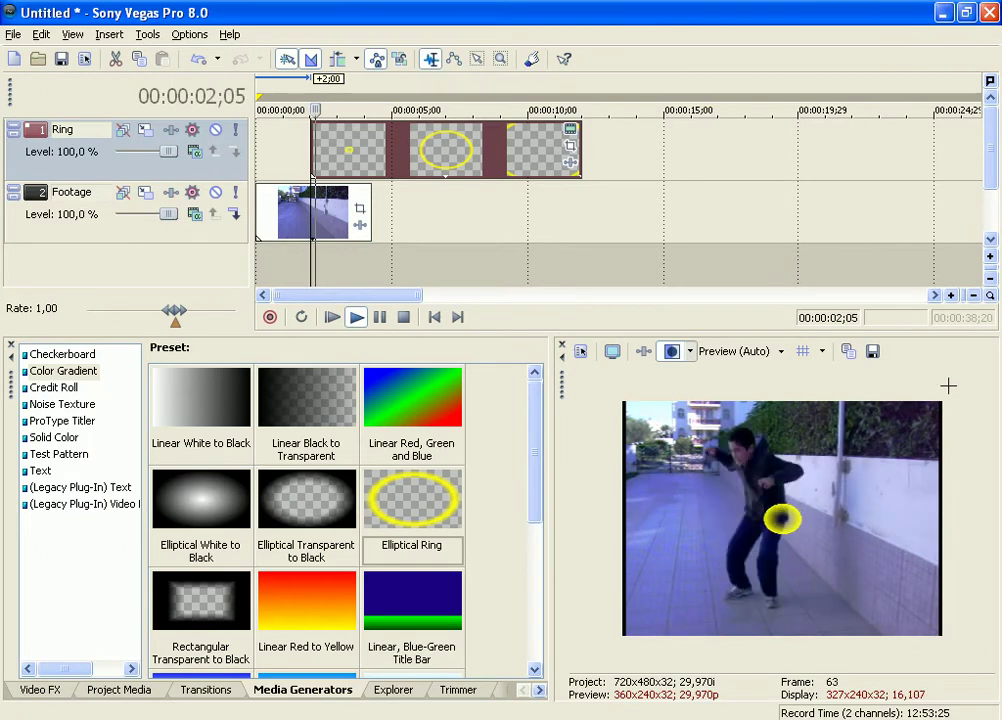
click(380, 317)
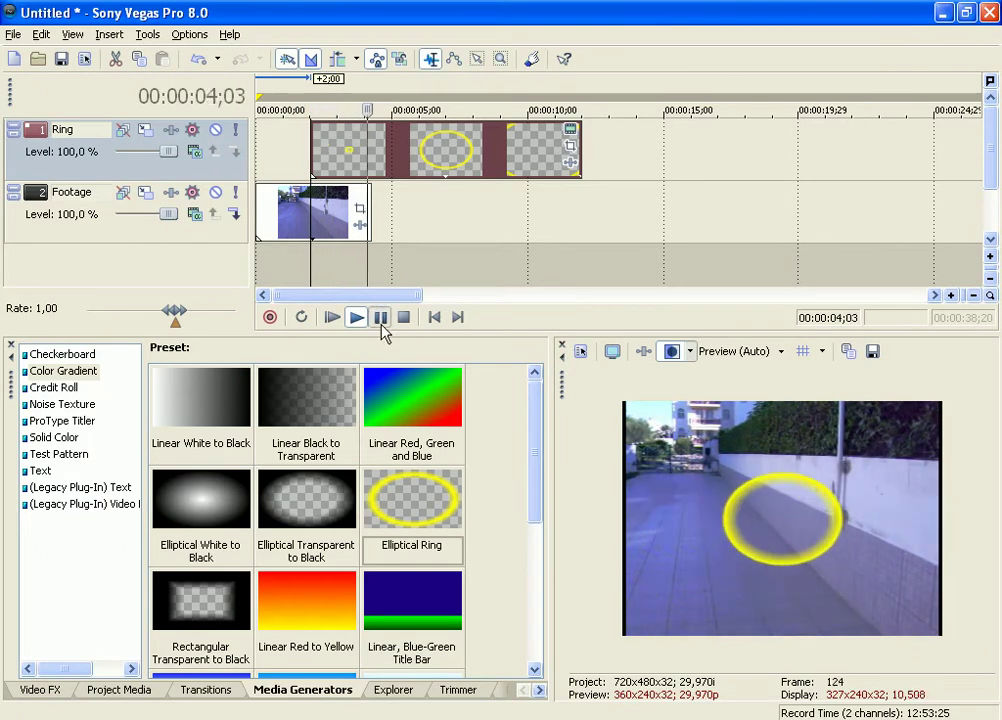
click(371, 201)
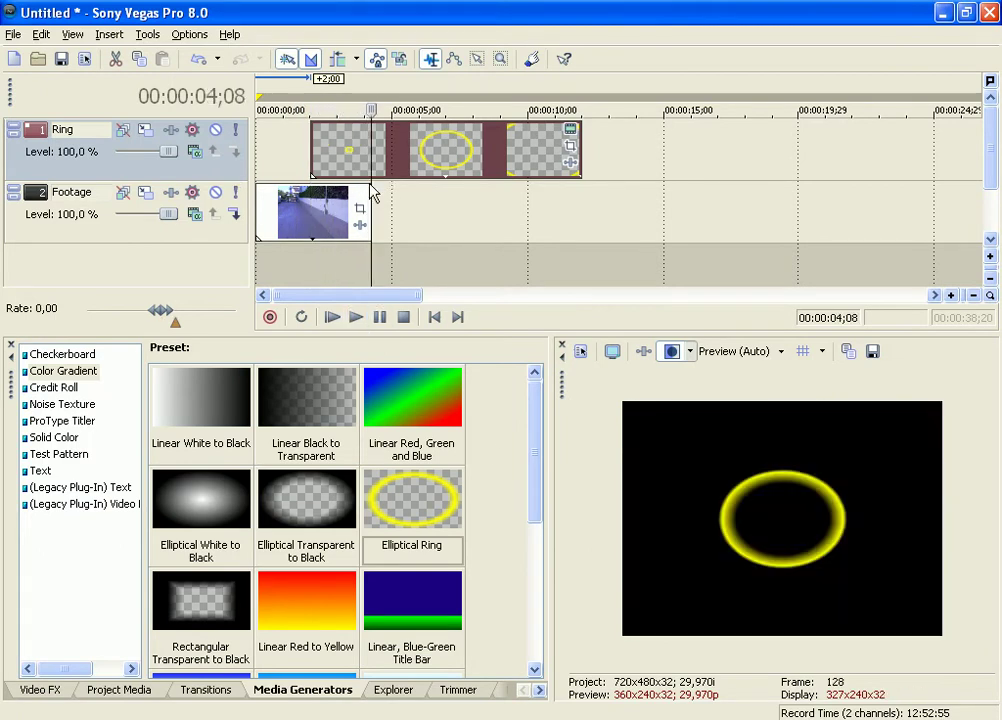
drag(573, 140, 370, 140)
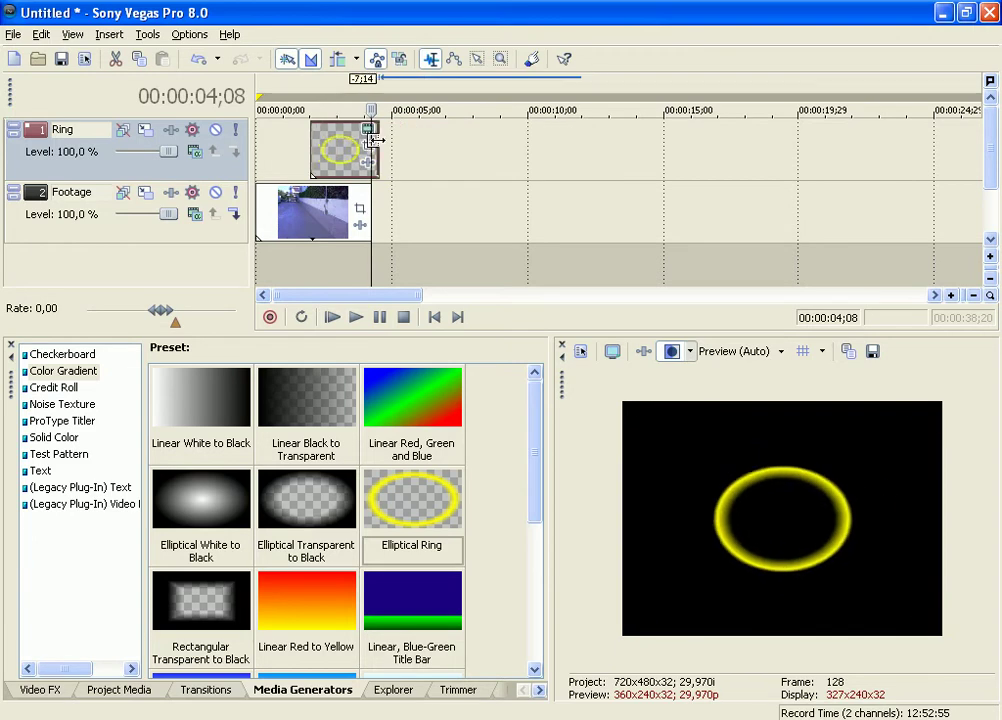
click(195, 152)
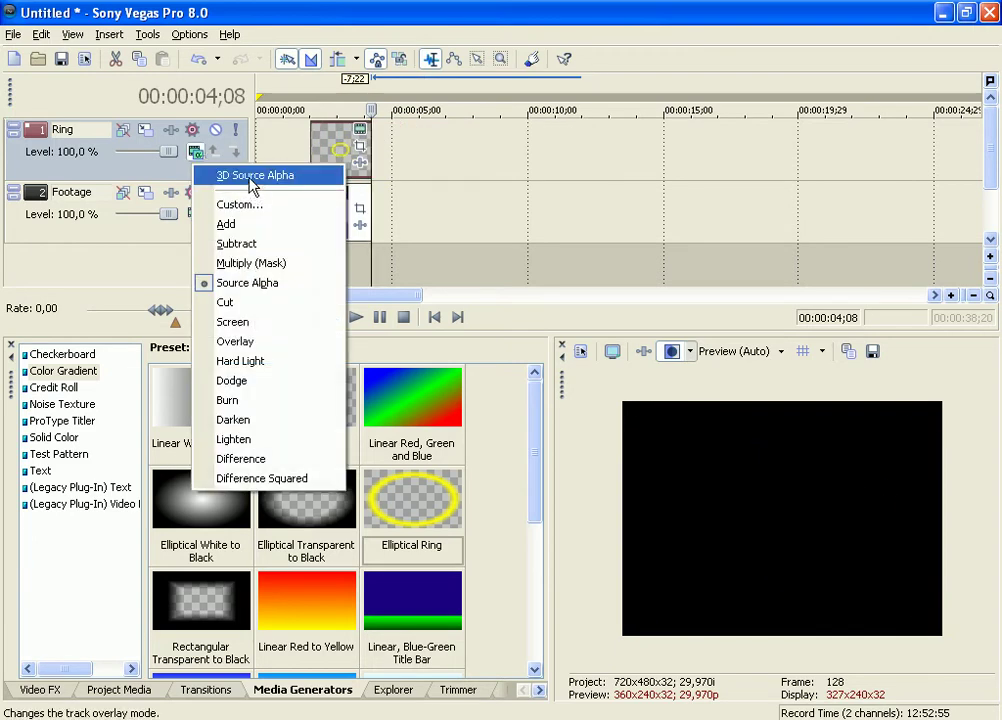
click(252, 178)
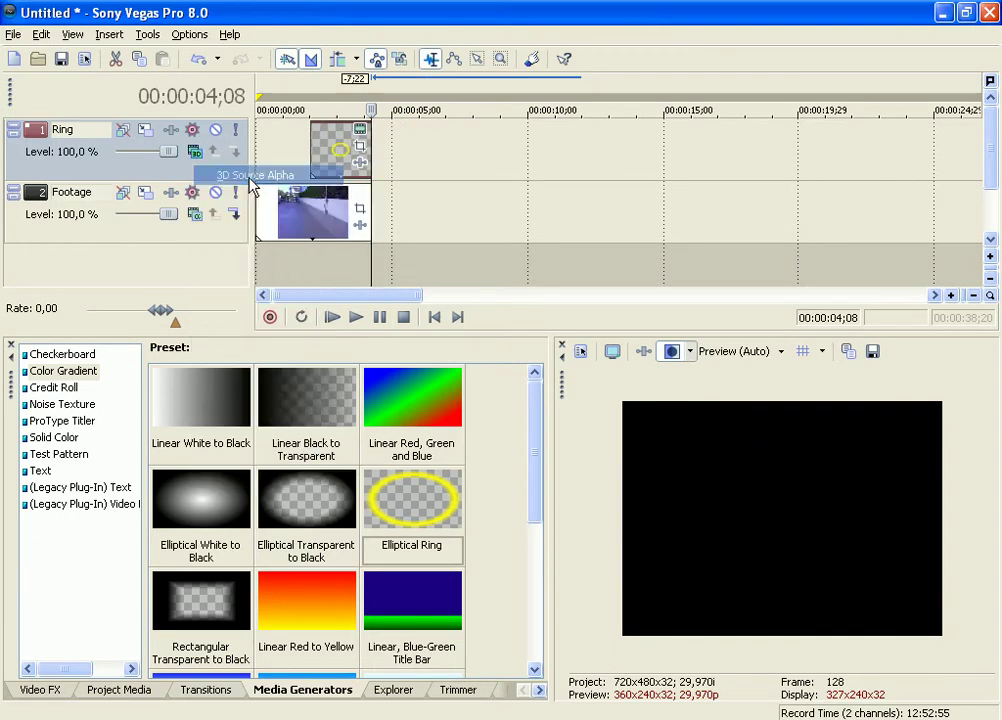
- Open the Ring track's Track Motion and put the cursor at 00:00:02;00
click(146, 131)
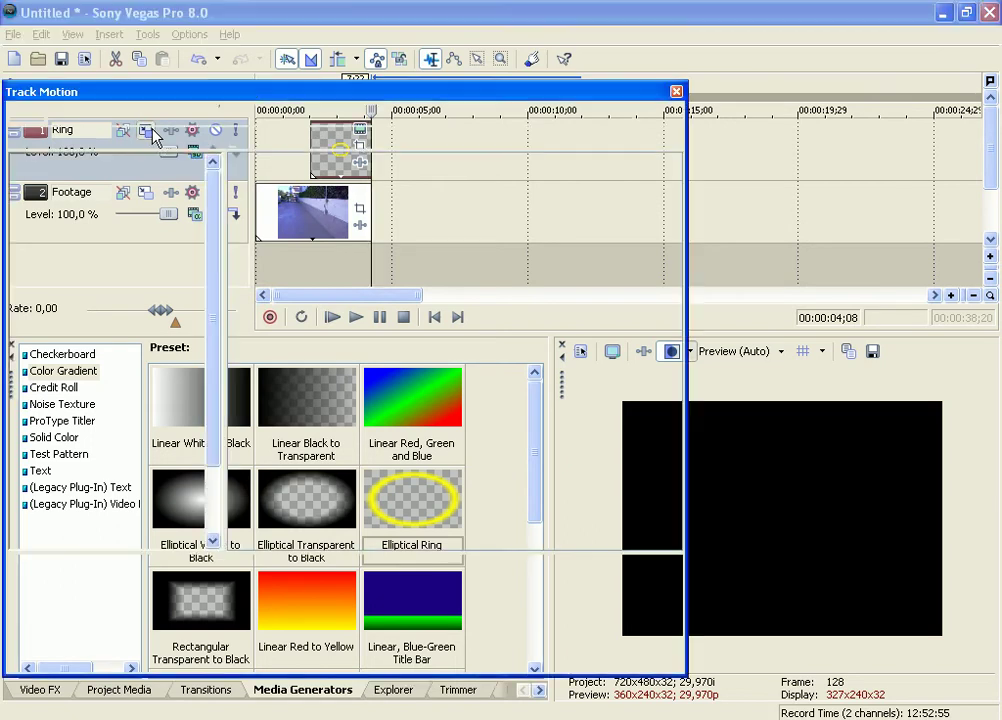
key(space)
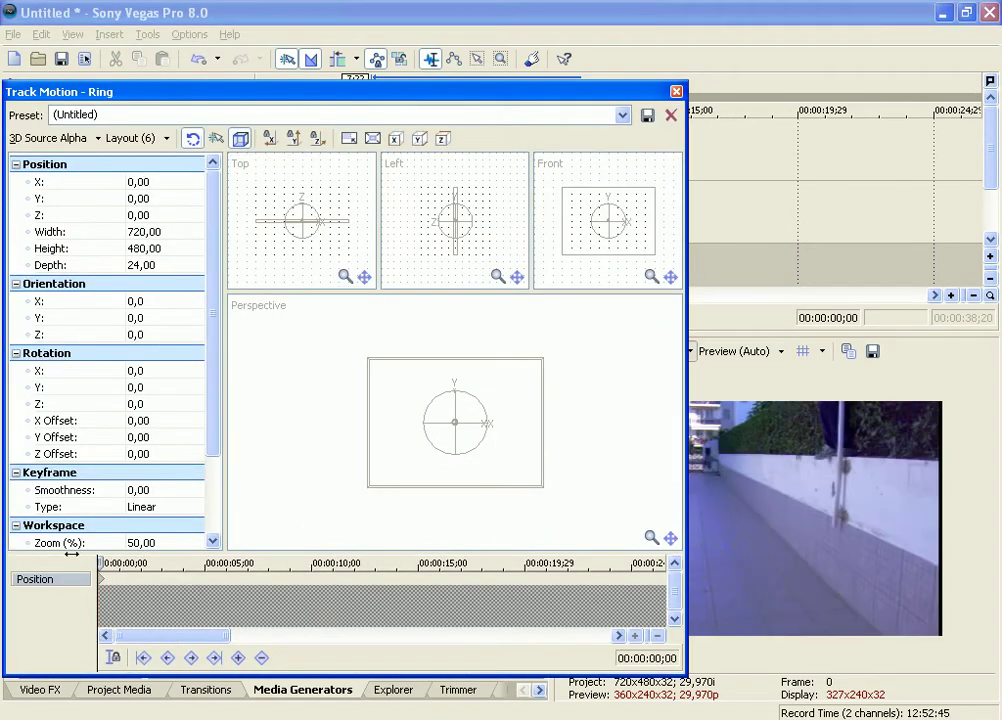
drag(298, 97, 318, 181)
mouse_move(33, 174)
mouse_down()
mouse_move(18, 150)
mouse_move(36, 180)
mouse_up()
drag(173, 647, 165, 647)
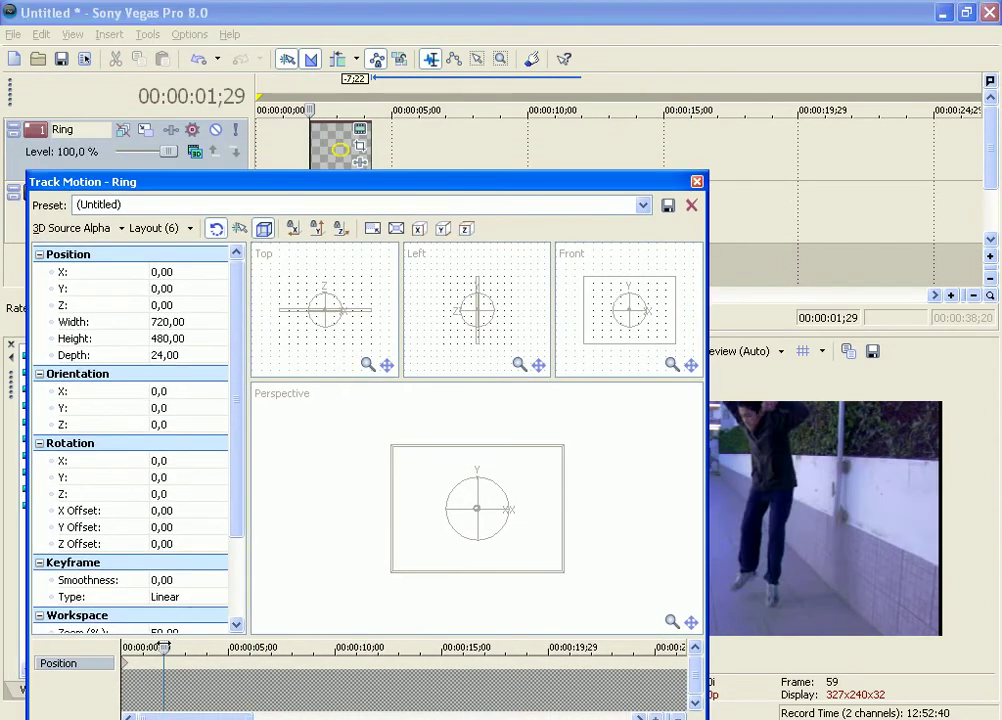
key(Right)
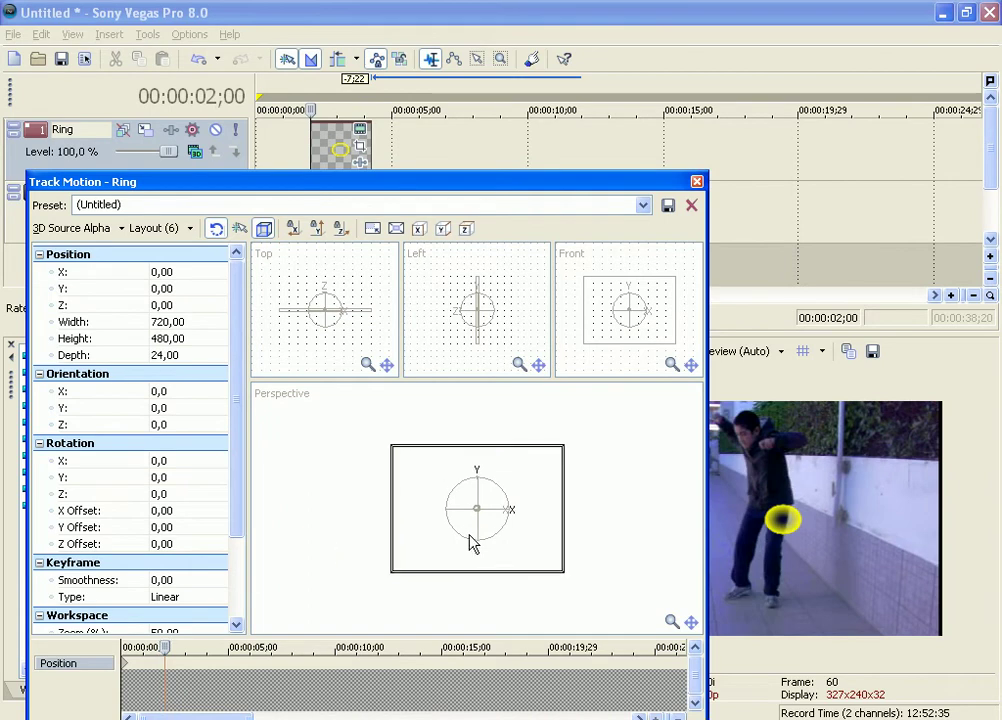
- Tilt the ring to Orientation X -67,2, lower it to the jumper's feet, and preview
drag(474, 532, 476, 512)
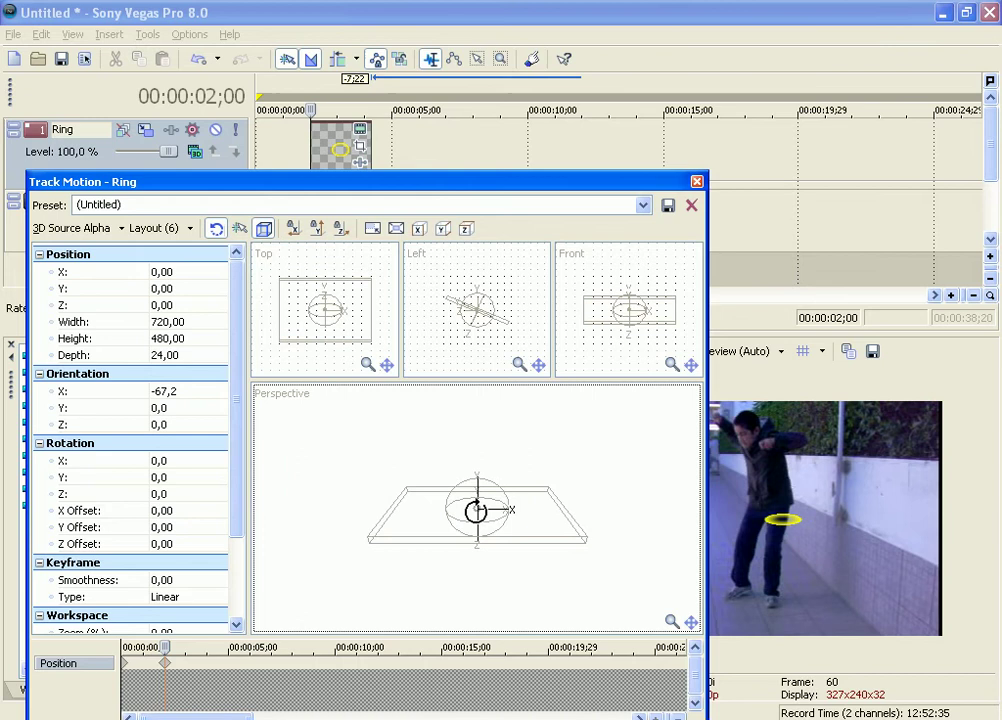
drag(537, 519, 519, 573)
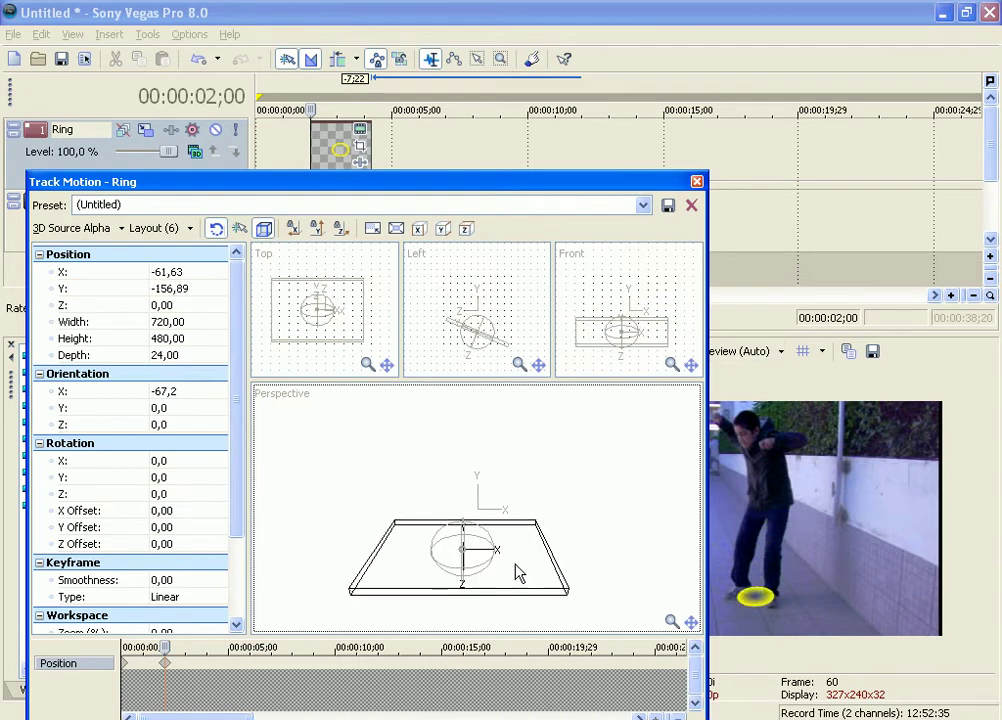
click(697, 182)
click(331, 320)
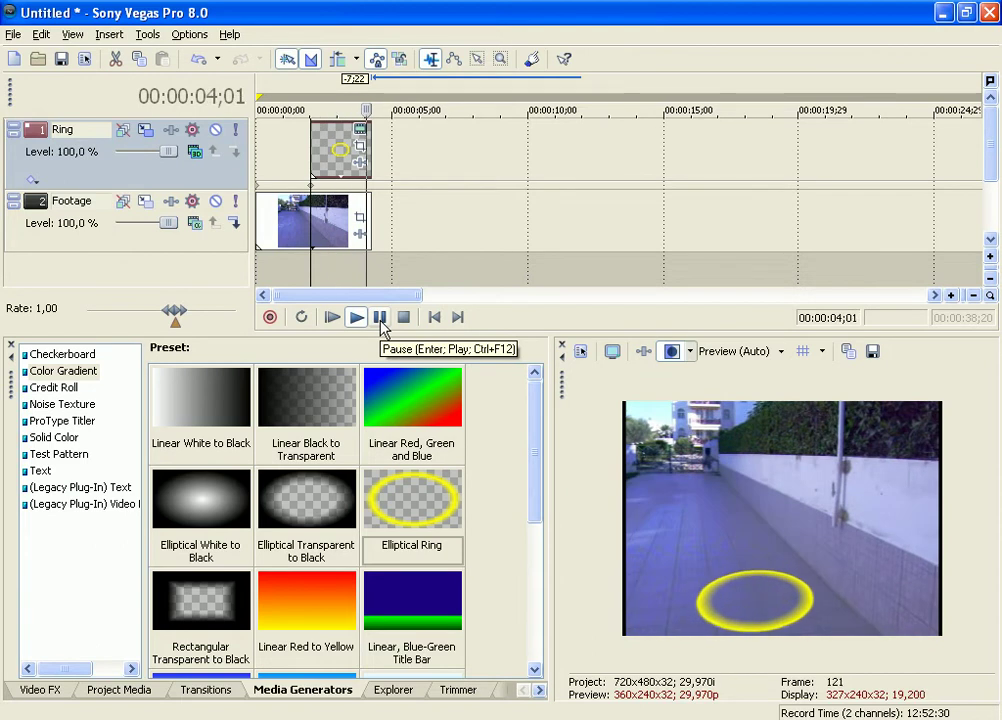
click(314, 231)
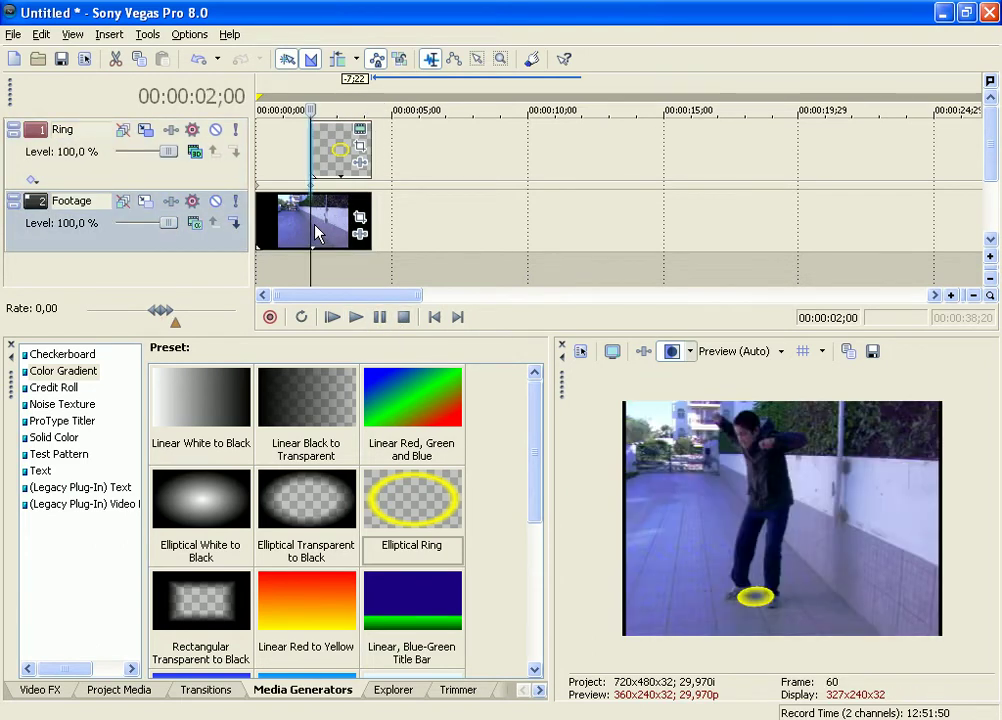
drag(310, 213, 329, 224)
key(space)
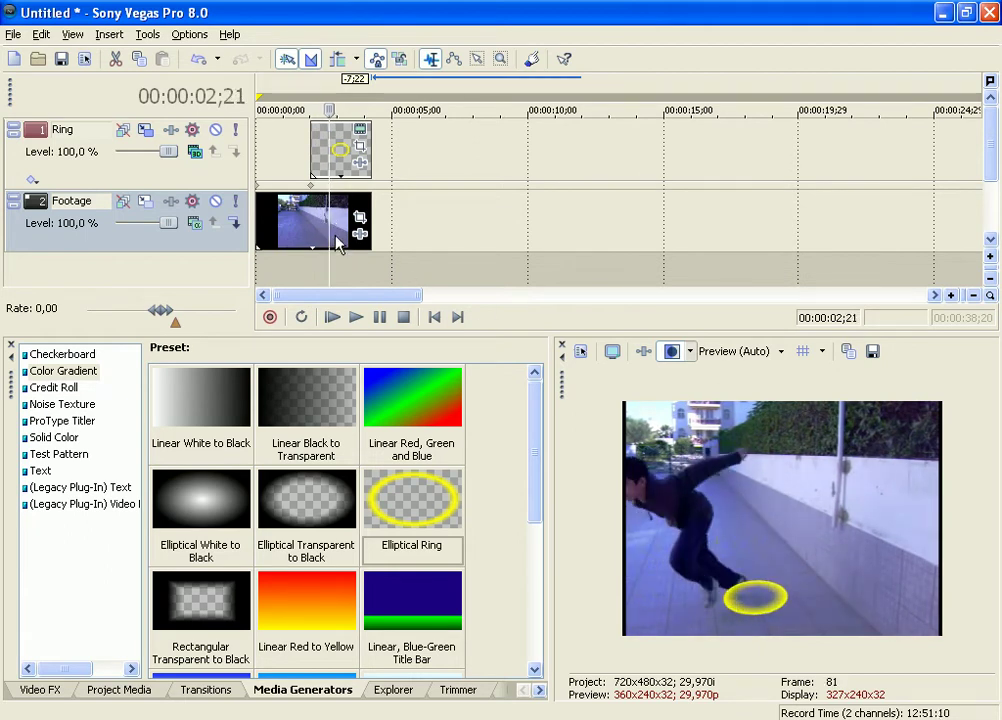
mouse_move(330, 232)
mouse_down()
mouse_move(340, 232)
mouse_move(311, 235)
mouse_move(372, 234)
mouse_move(310, 232)
mouse_up()
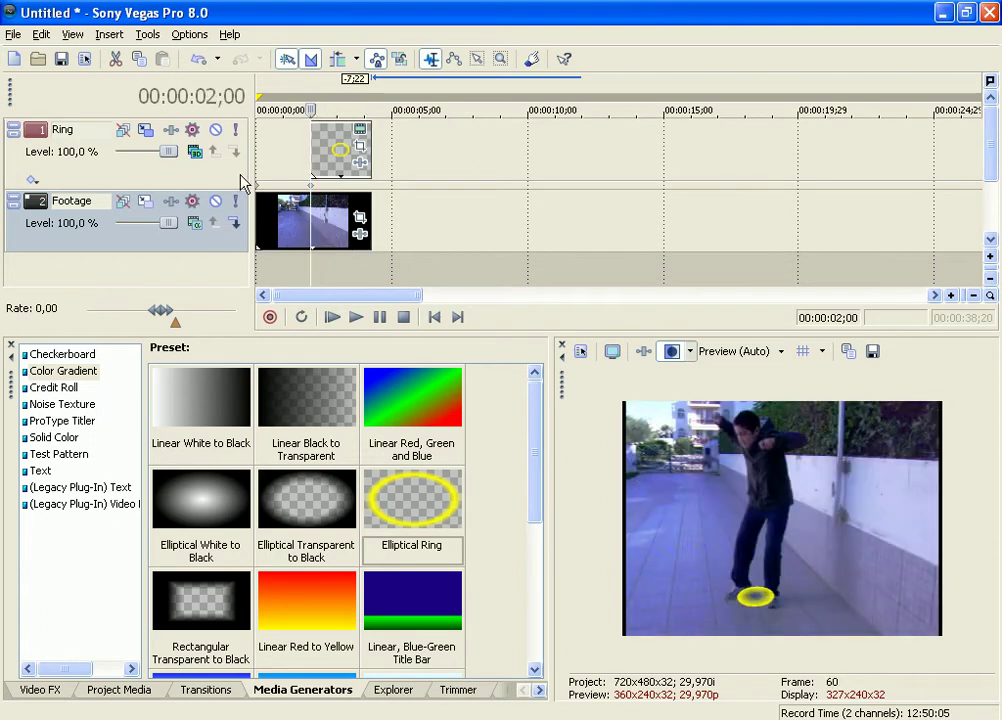
- Delete the Footage track, leaving only the Ring track
click(195, 152)
click(499, 248)
right_click(467, 231)
click(416, 233)
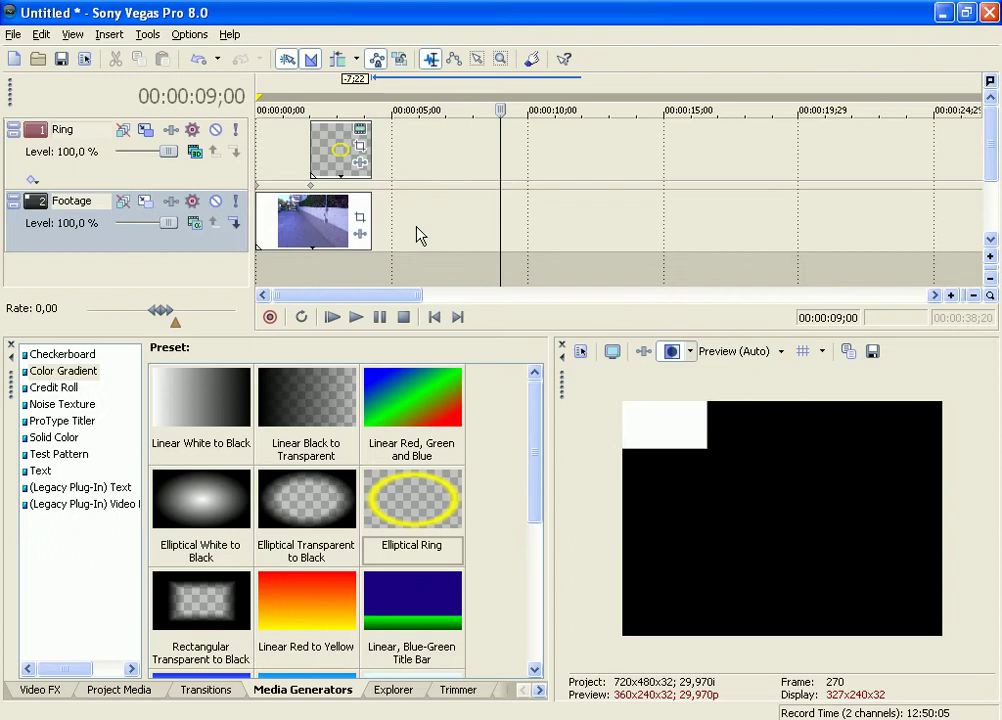
click(329, 246)
right_click(451, 242)
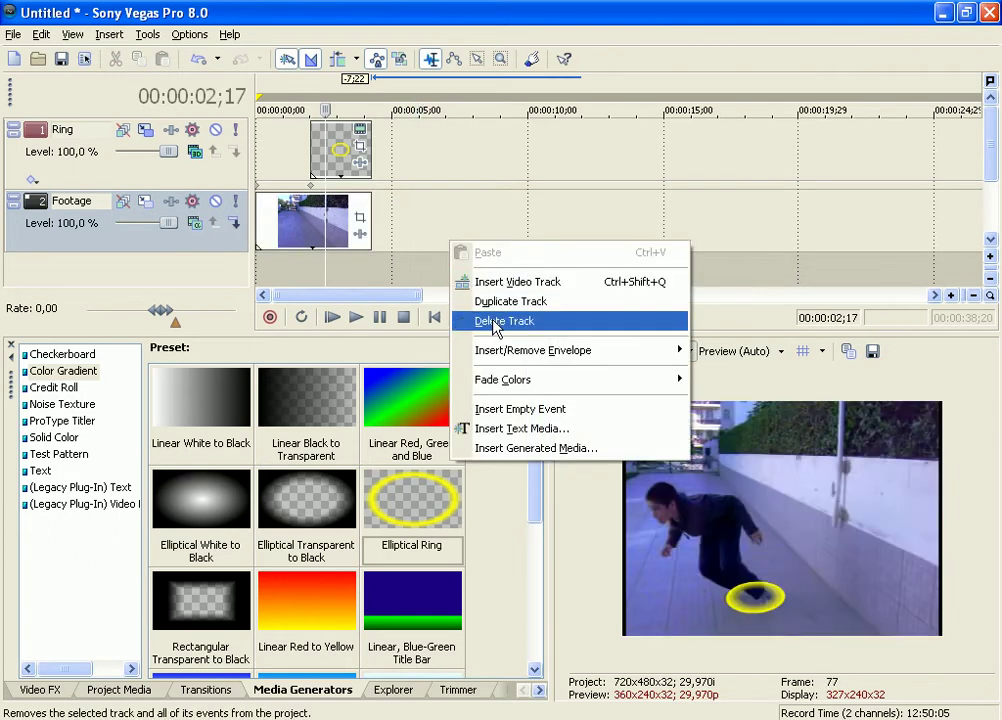
click(478, 320)
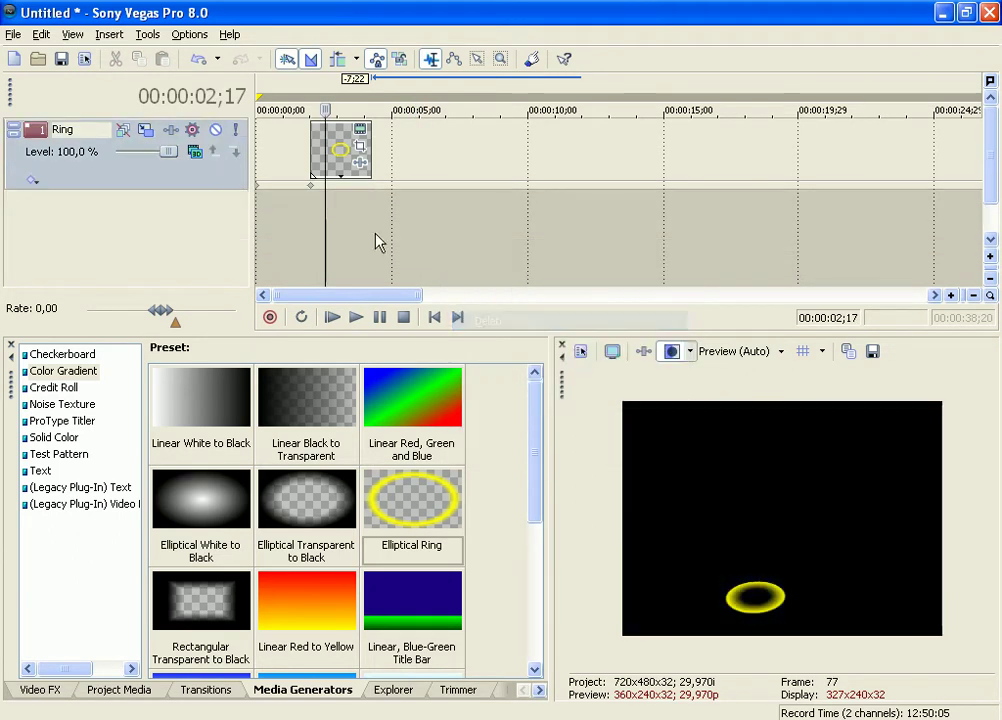
- Zoom out and pull the loop region's end back to the ring's first seconds
click(311, 210)
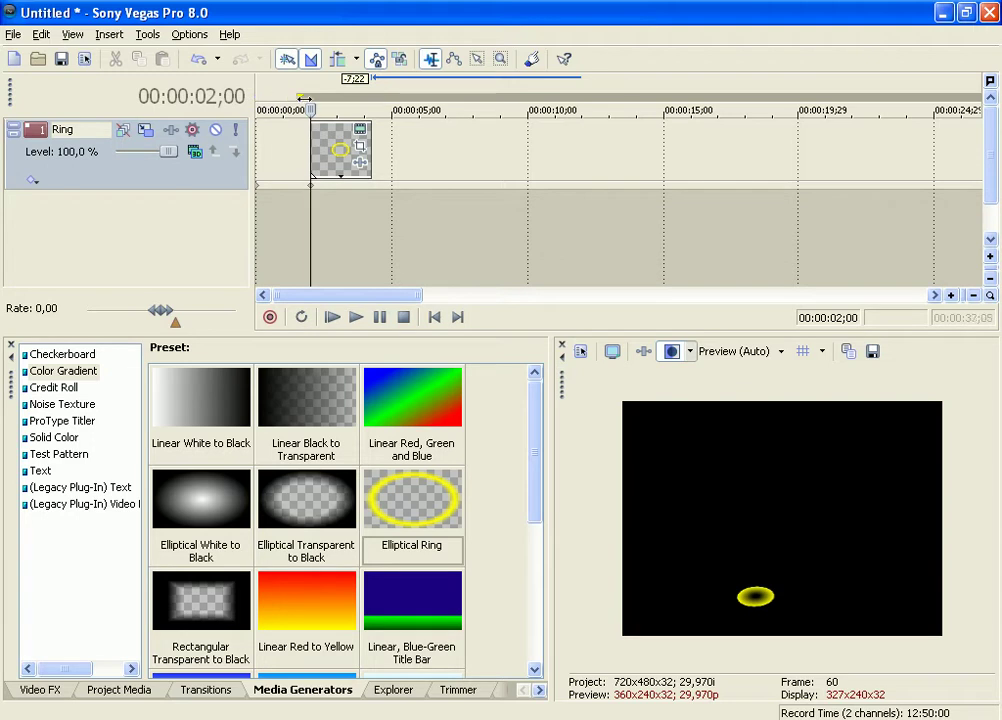
scroll(340, 104, down, 3)
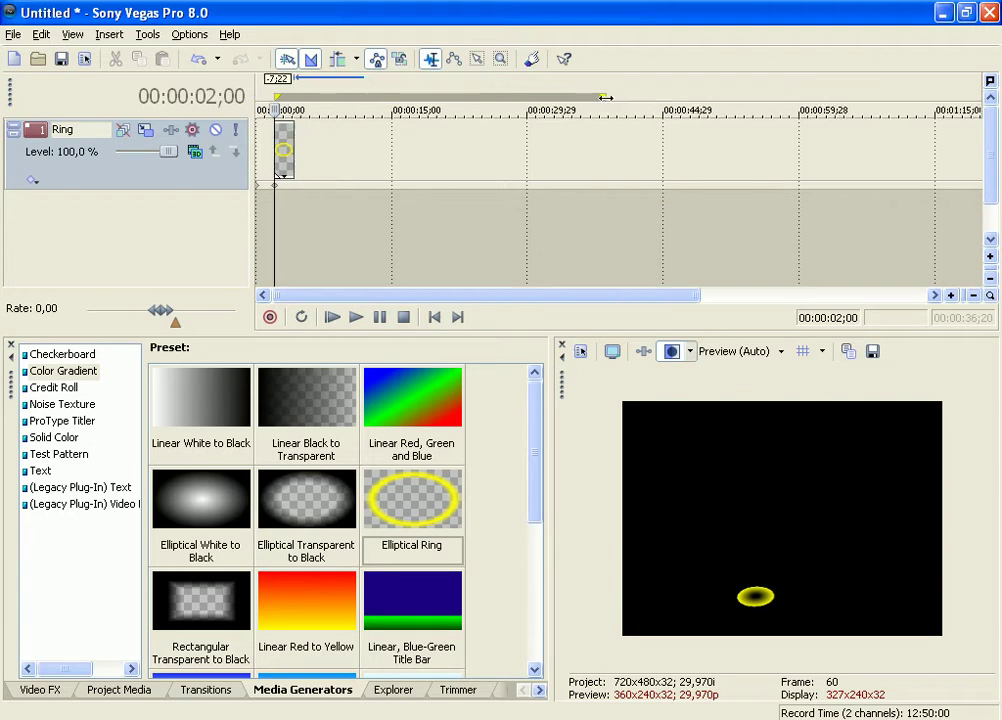
drag(605, 97, 318, 139)
click(13, 34)
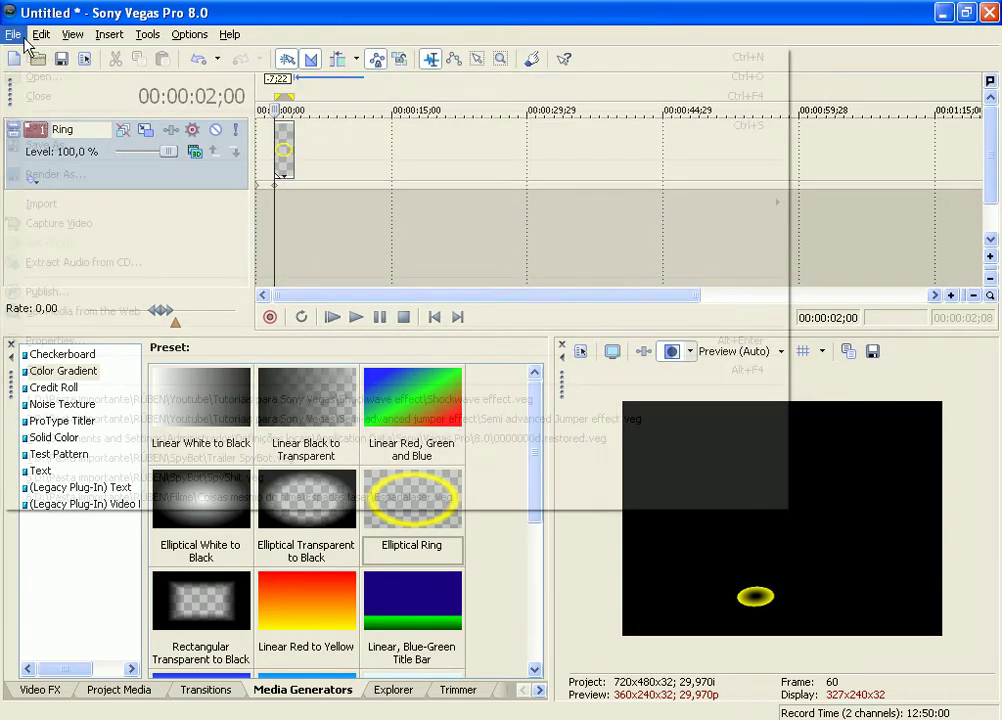
- Start Render As and browse to the Shockwave effect\Tutorial folder
click(63, 176)
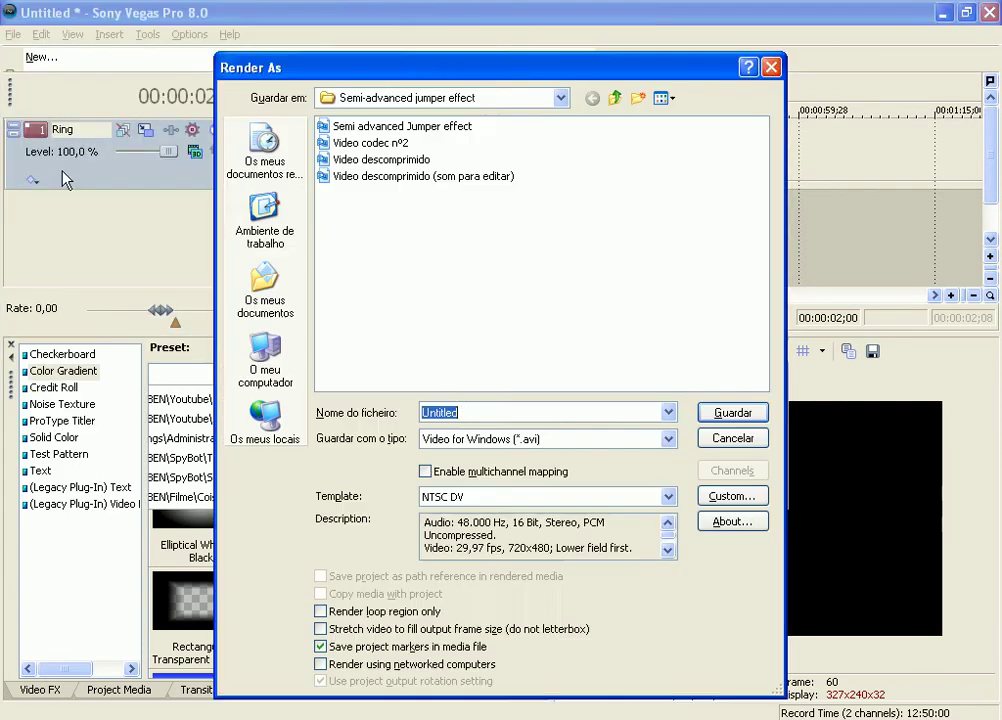
click(265, 215)
double_click(560, 227)
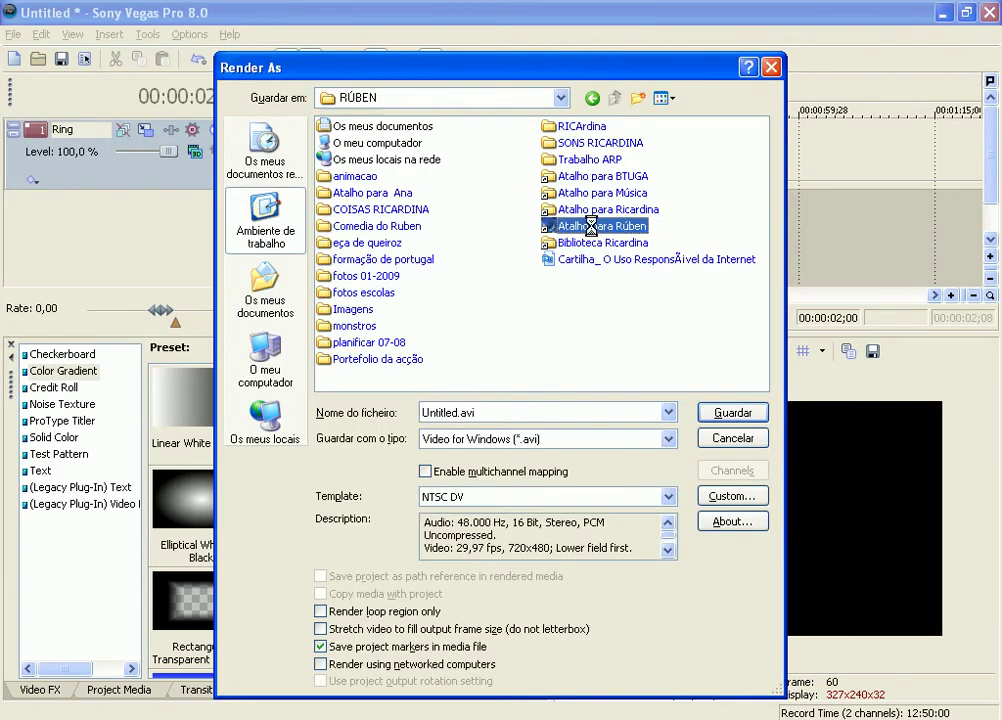
scroll(378, 201, down, 5)
double_click(348, 142)
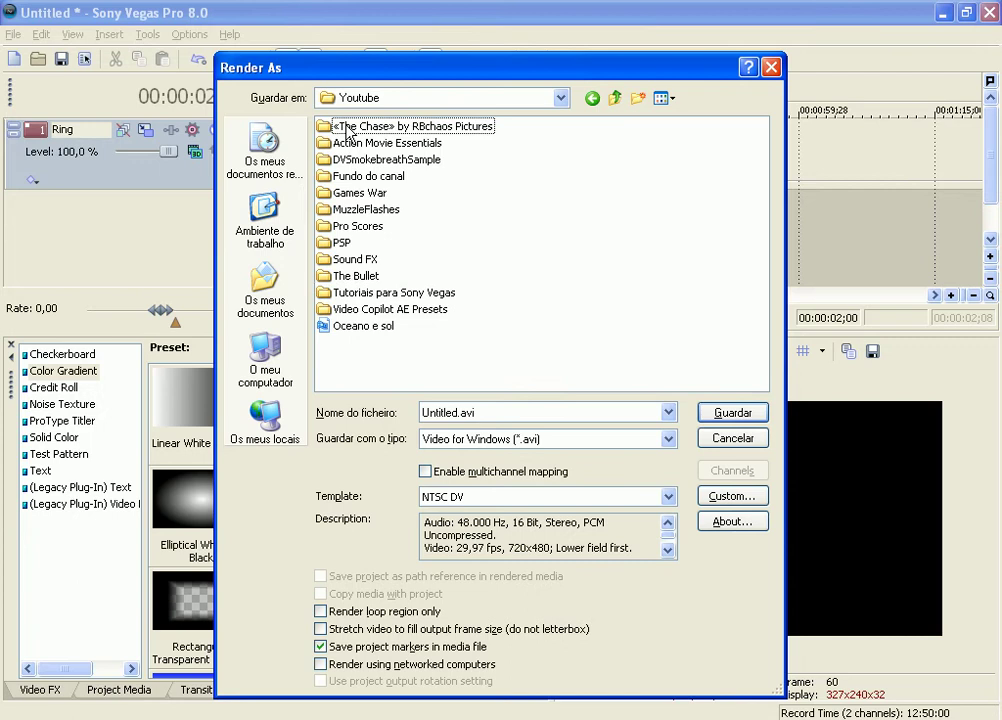
double_click(380, 292)
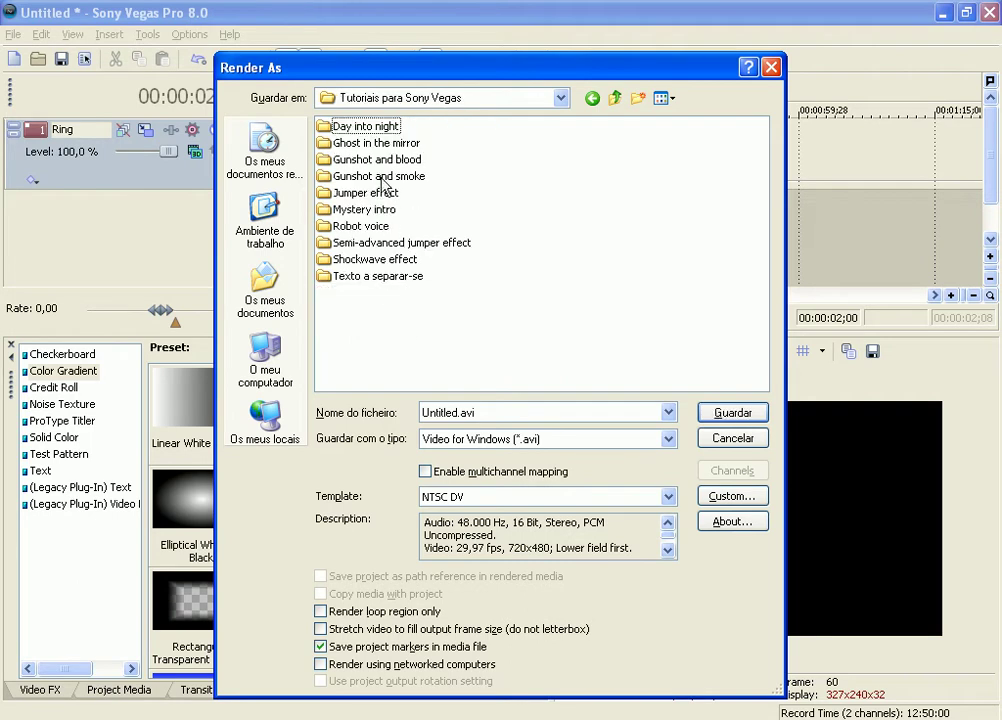
double_click(377, 259)
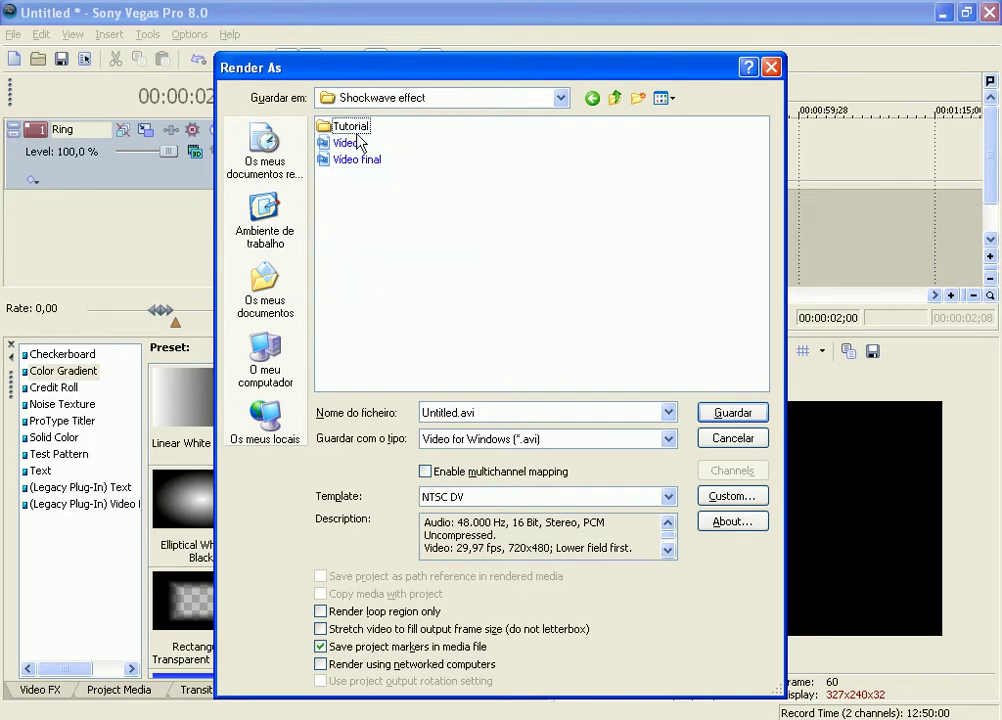
double_click(357, 132)
- Name the file Ring, choose MainConcept AVC/AAC (*.mp4), and render it
double_click(464, 412)
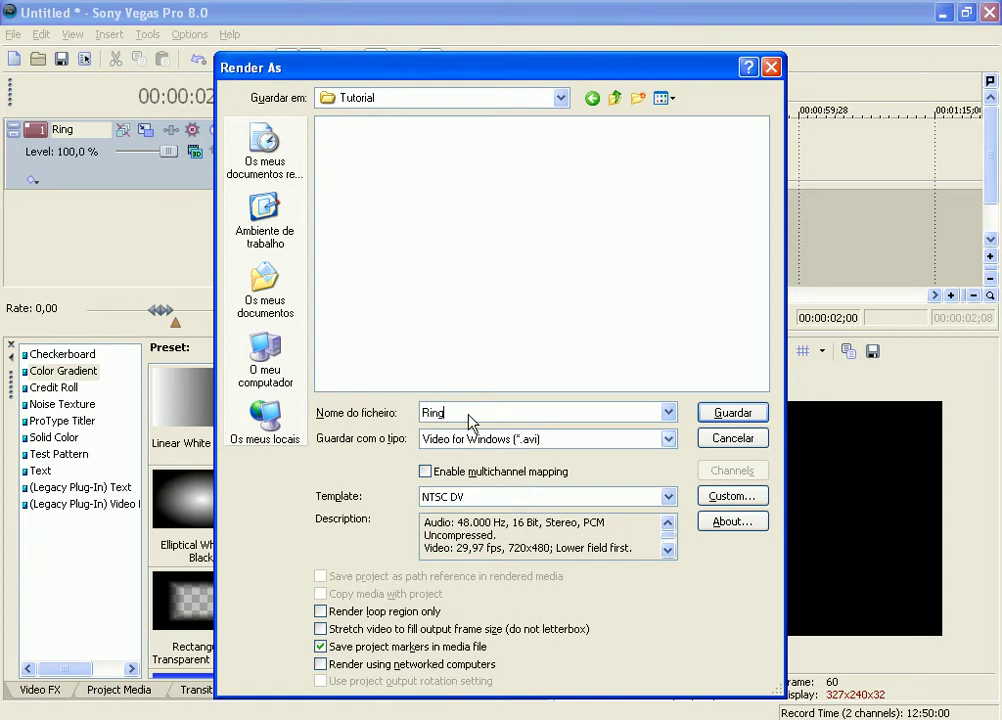
click(657, 440)
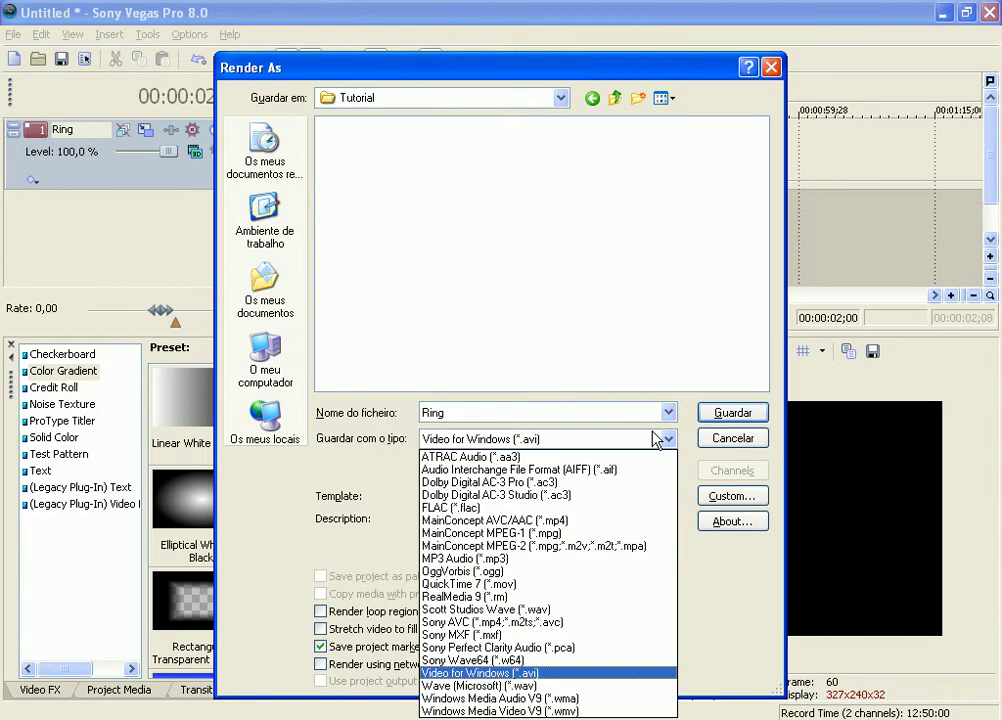
click(604, 521)
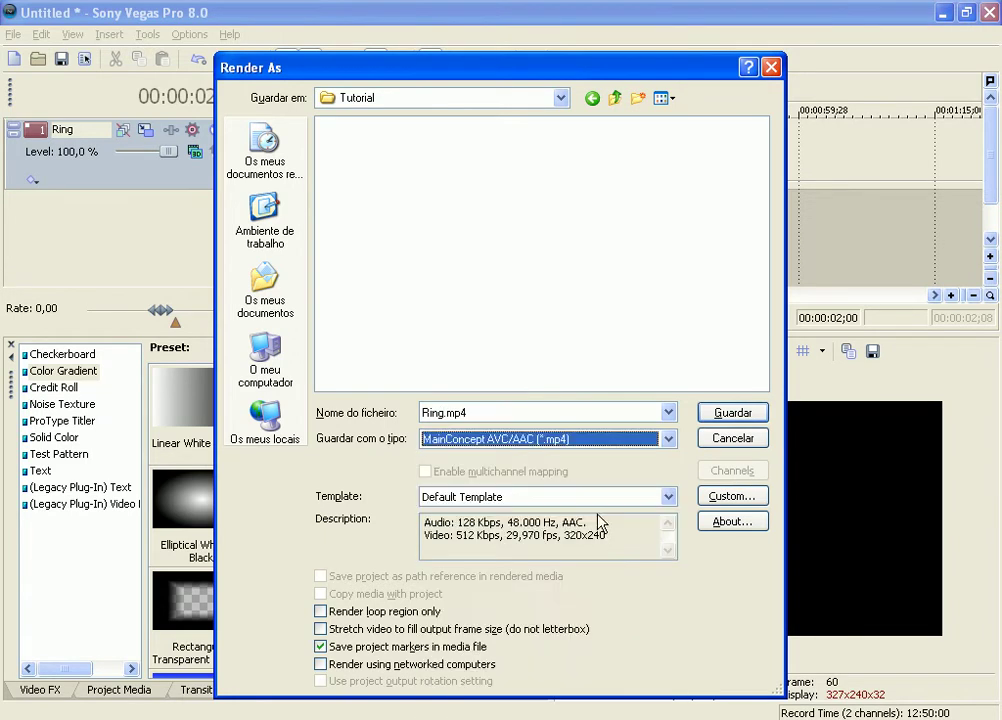
click(731, 414)
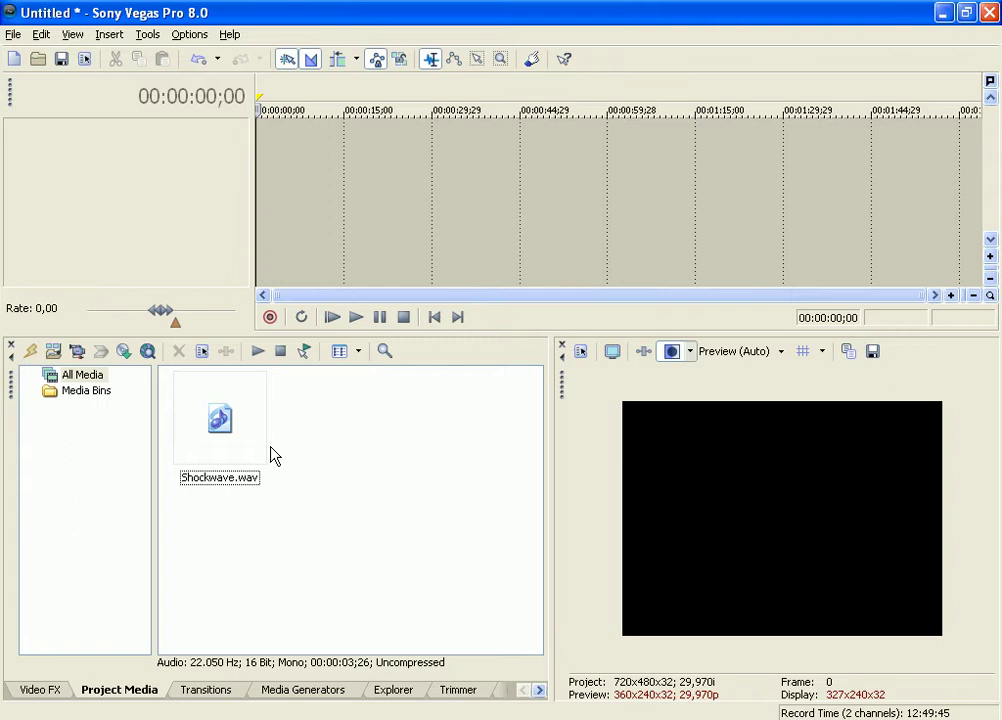
- Import the Video.AVI jumper footage into Project Media
click(51, 354)
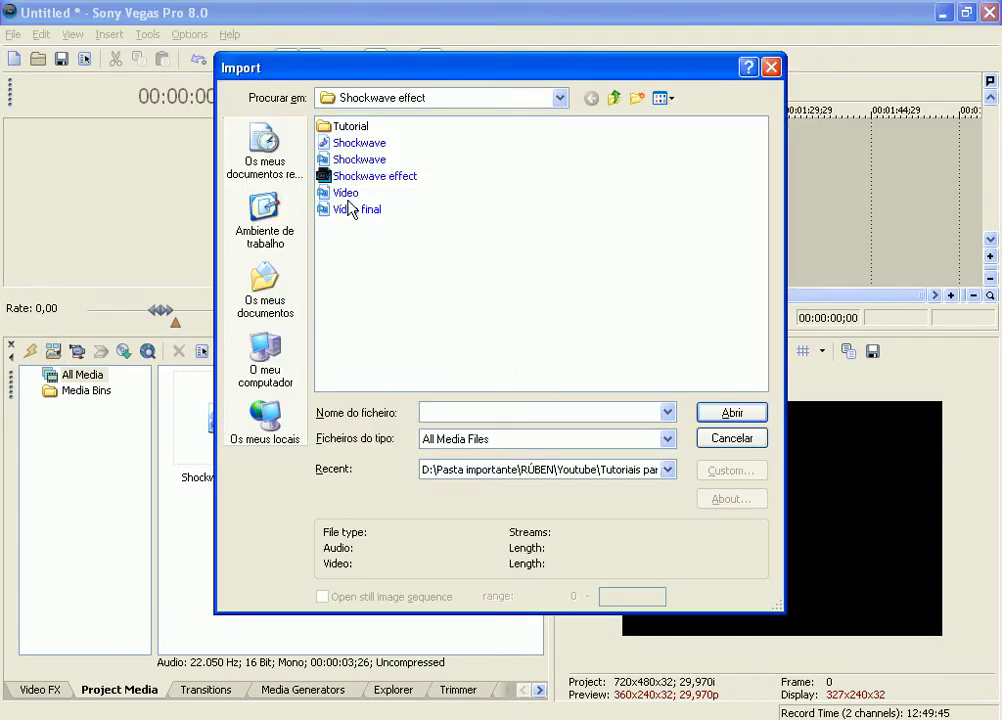
click(347, 195)
click(731, 413)
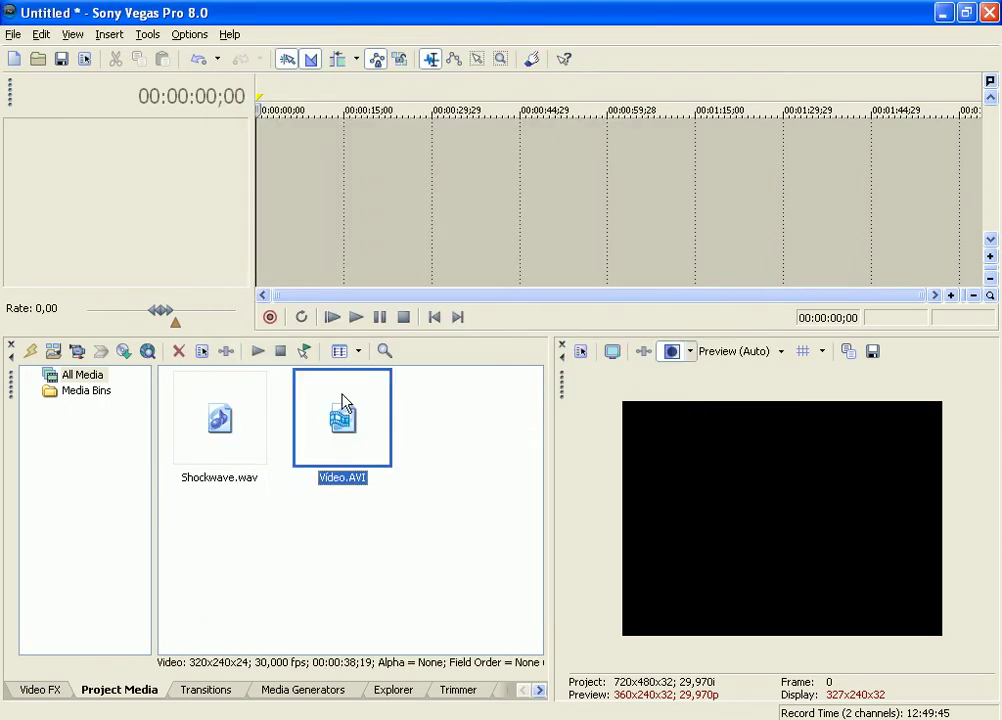
- Import Ring.mp4 from the Tutorial folder and place Video.AVI on the timeline
click(54, 351)
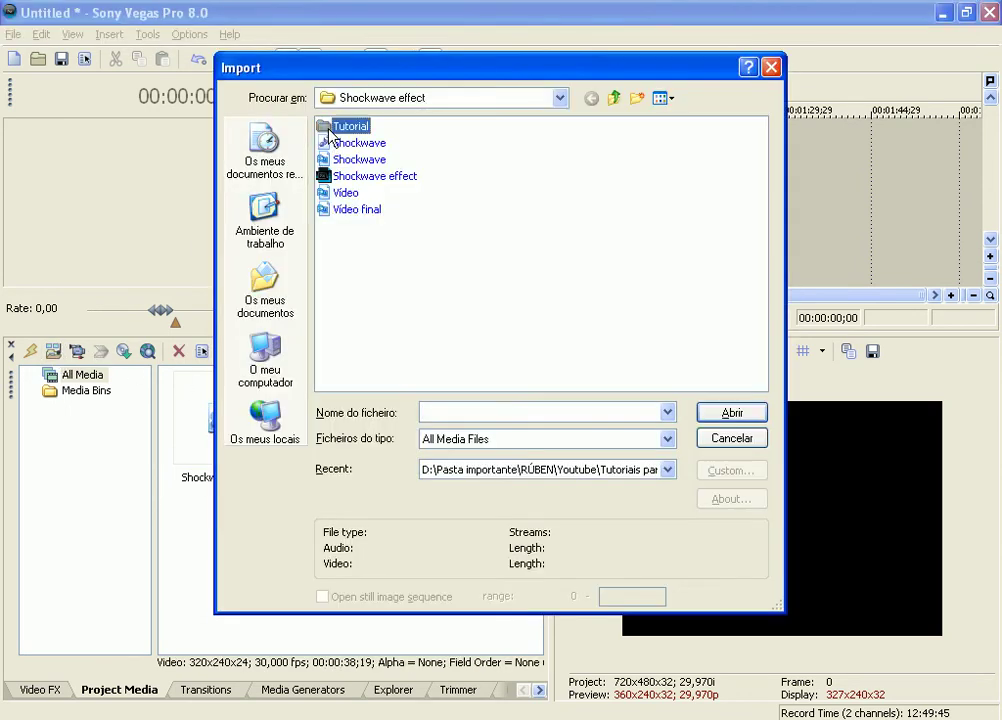
double_click(340, 128)
click(340, 126)
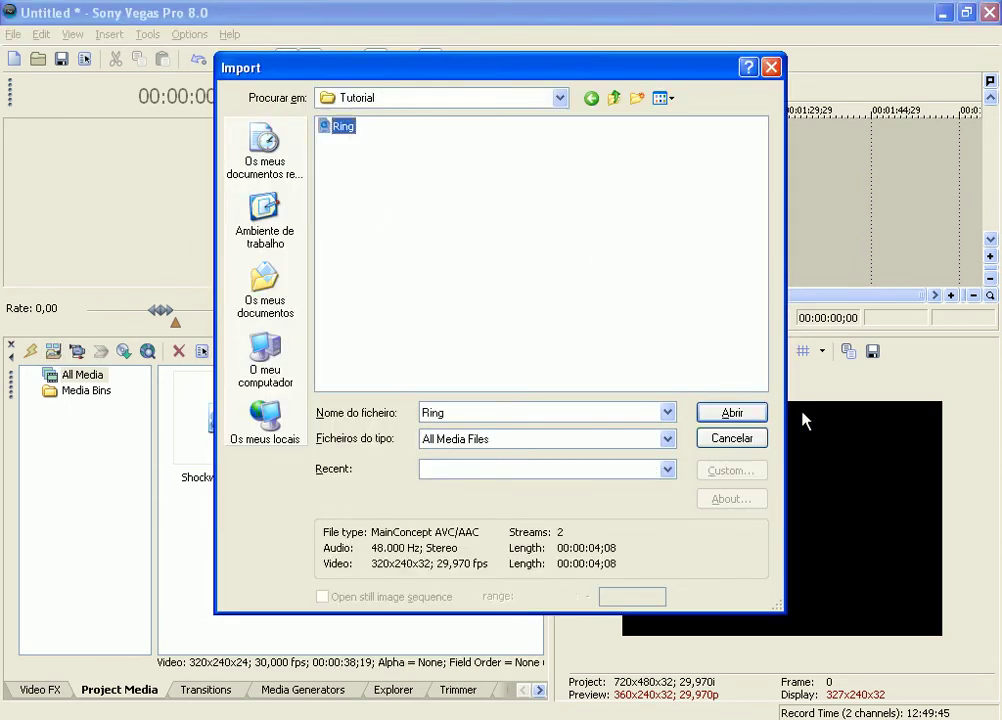
click(726, 414)
click(434, 620)
drag(466, 425, 296, 178)
- Split the jumper footage at 00:00:30;00 and delete the part before the cut
click(430, 226)
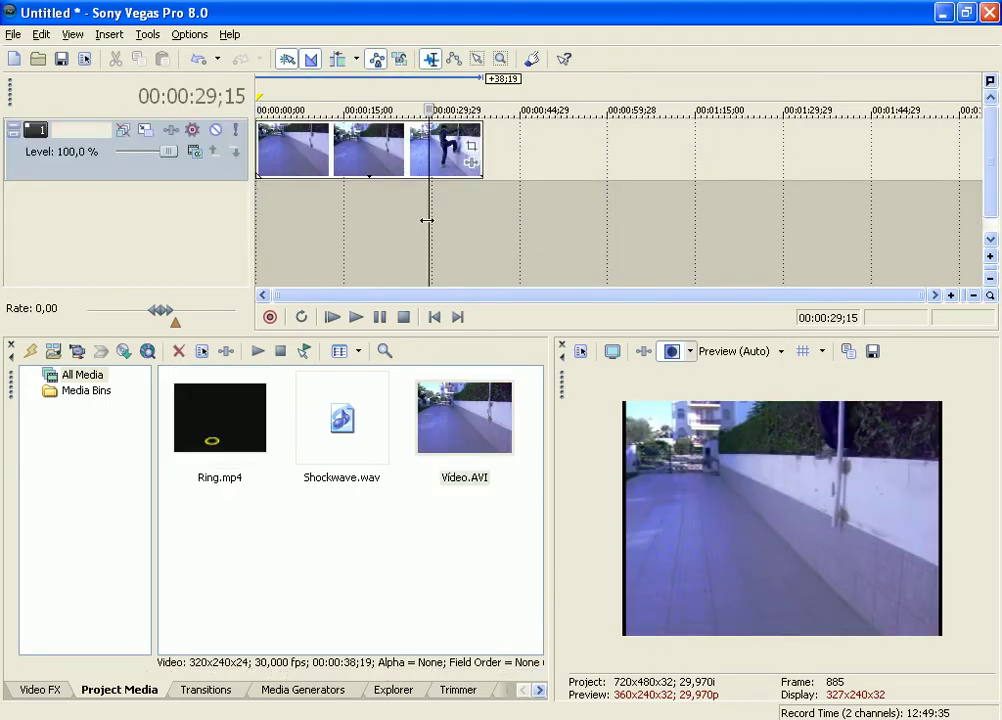
click(431, 218)
click(441, 224)
key(s)
double_click(379, 150)
key(Delete)
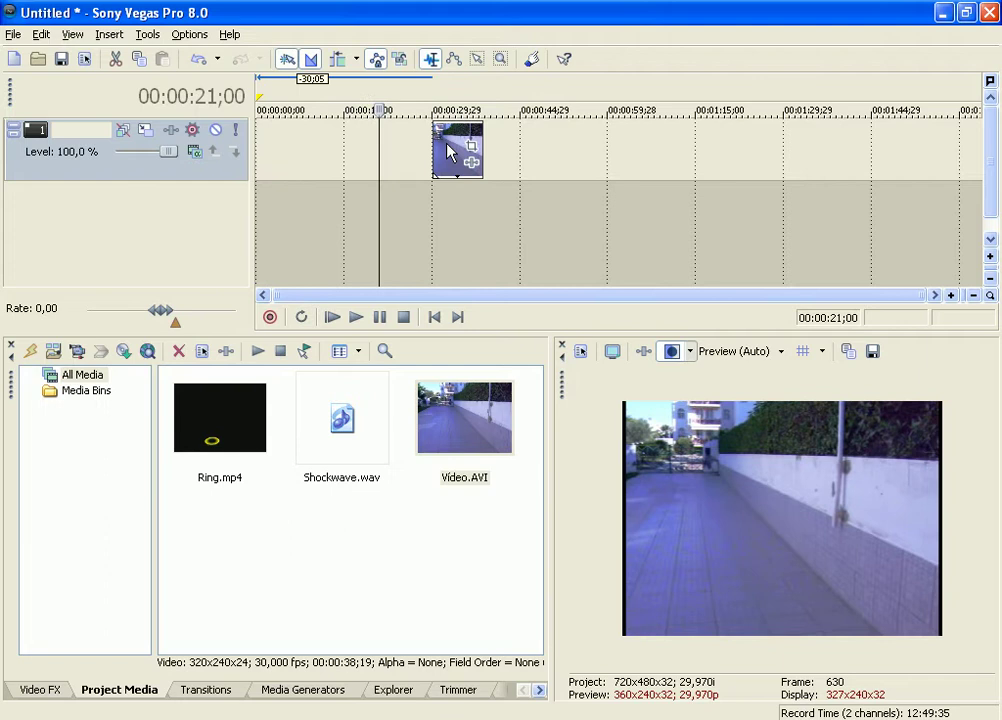
- Insert a new top video track and drop Ring.mp4 onto it
drag(219, 417, 240, 183)
drag(238, 137, 262, 140)
right_click(347, 165)
click(414, 199)
click(326, 196)
- Delete Ring.mp4's extra audio track and name the top track Ring
right_click(324, 208)
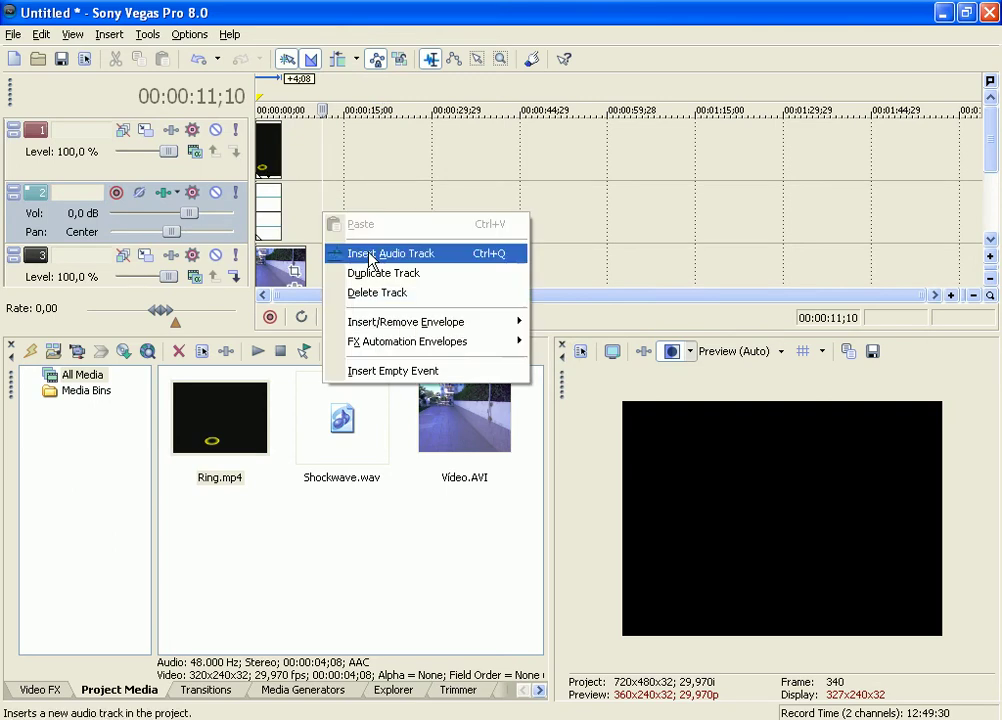
click(370, 293)
double_click(63, 133)
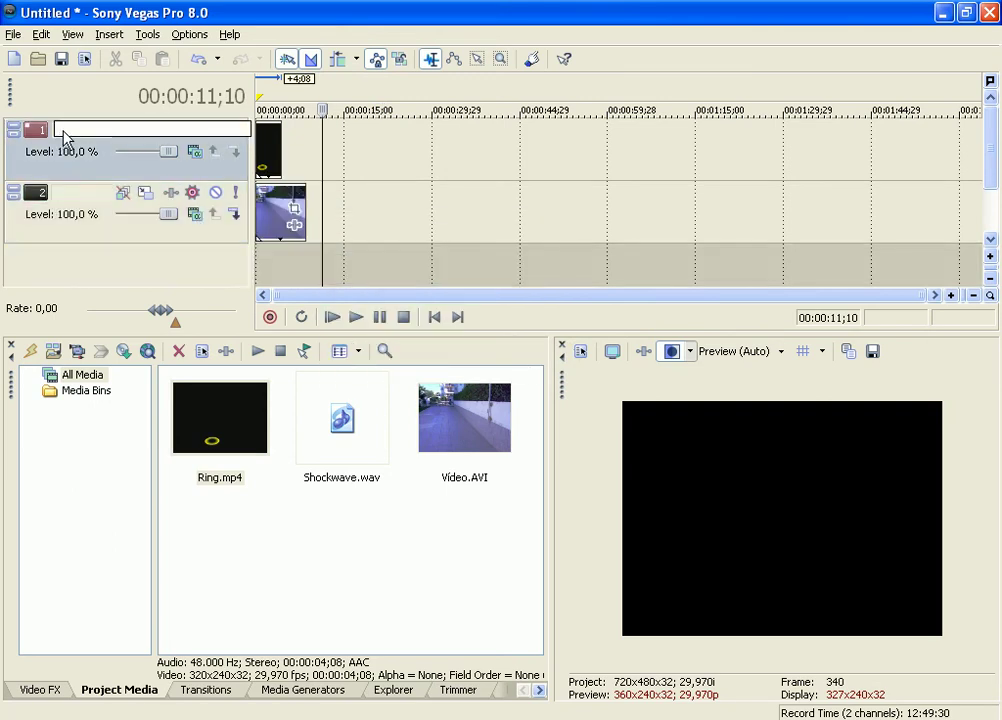
text(Ring)
key(Return)
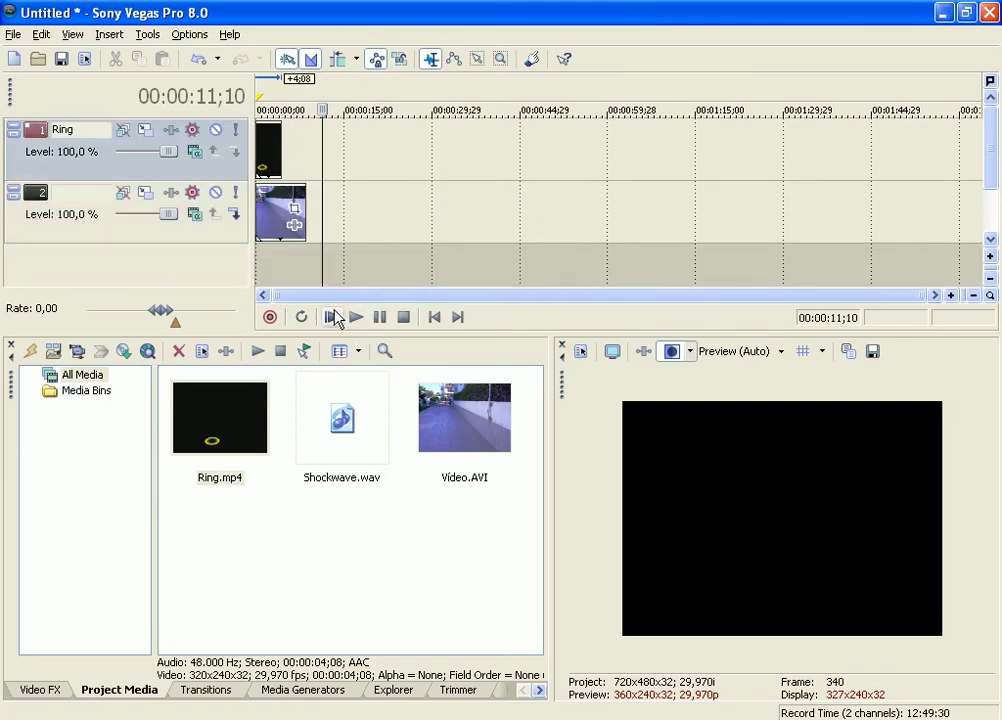
- Preview the project and drag the Ring clip later to about 4 seconds
click(332, 317)
click(381, 318)
scroll(395, 283, up, 3)
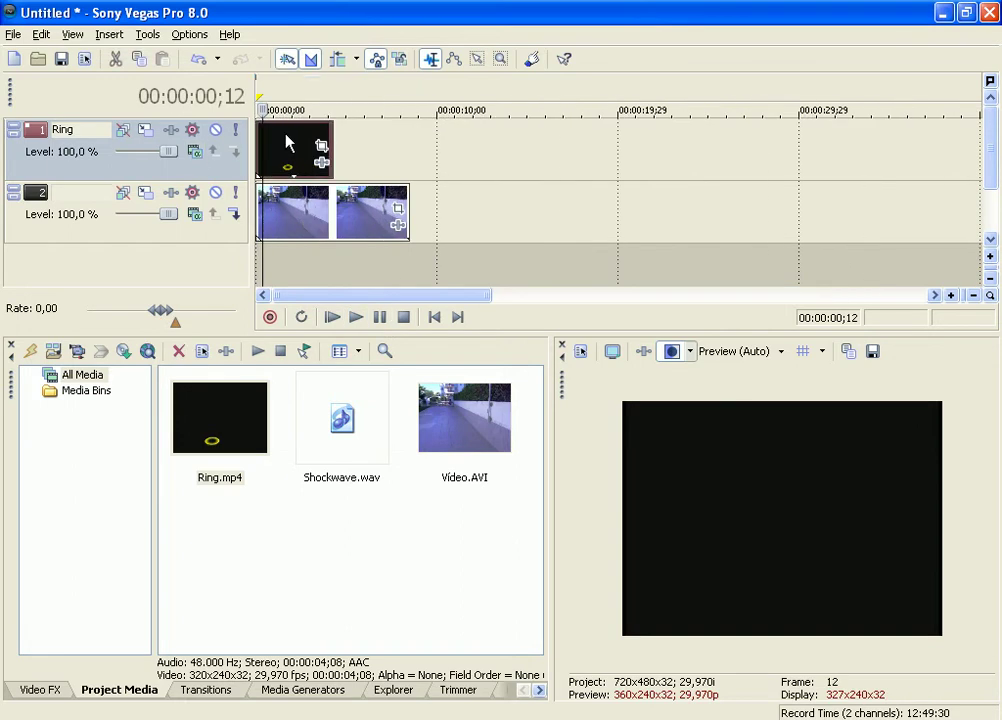
drag(288, 145, 428, 146)
click(381, 318)
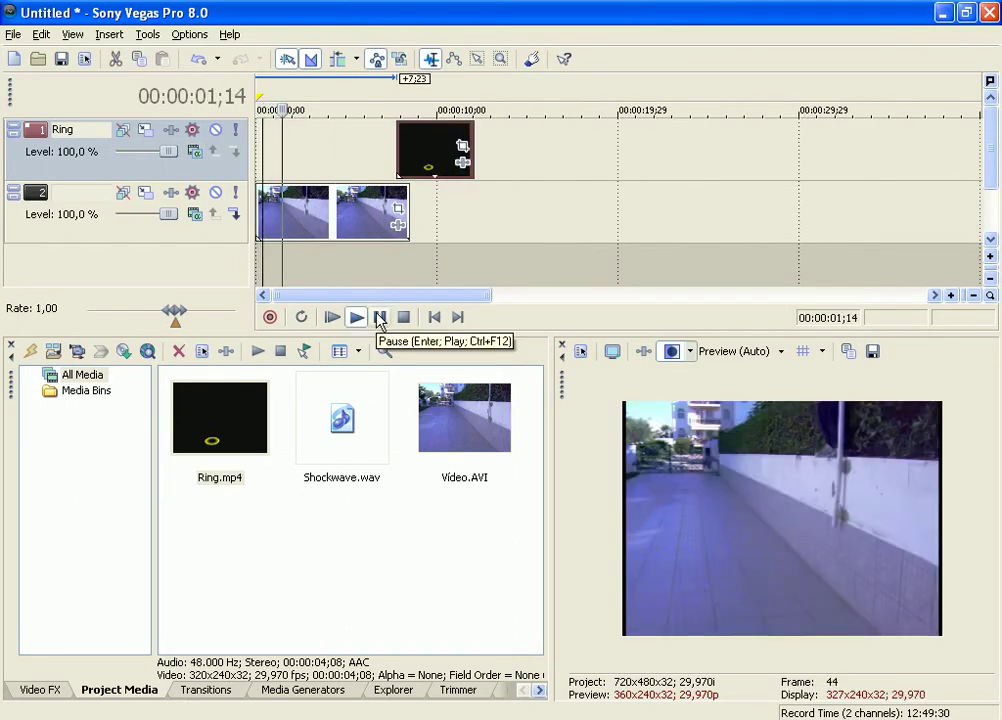
click(381, 318)
- Undo a mistaken Ring clip extension, move the clip to start near 2 seconds, and preview
scroll(388, 283, up, 4)
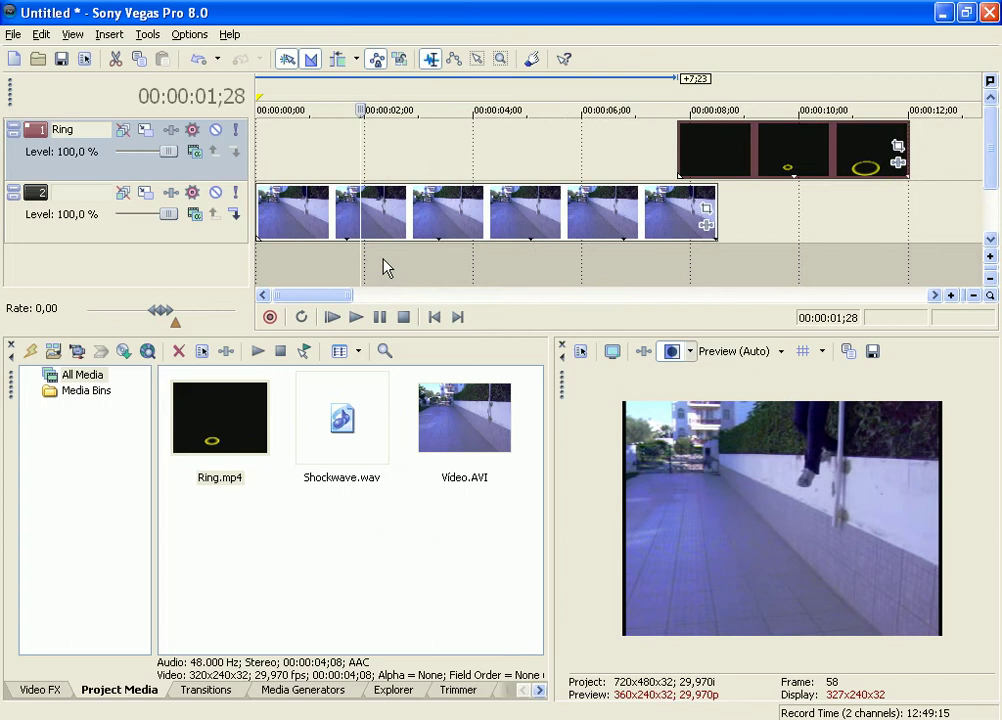
click(383, 263)
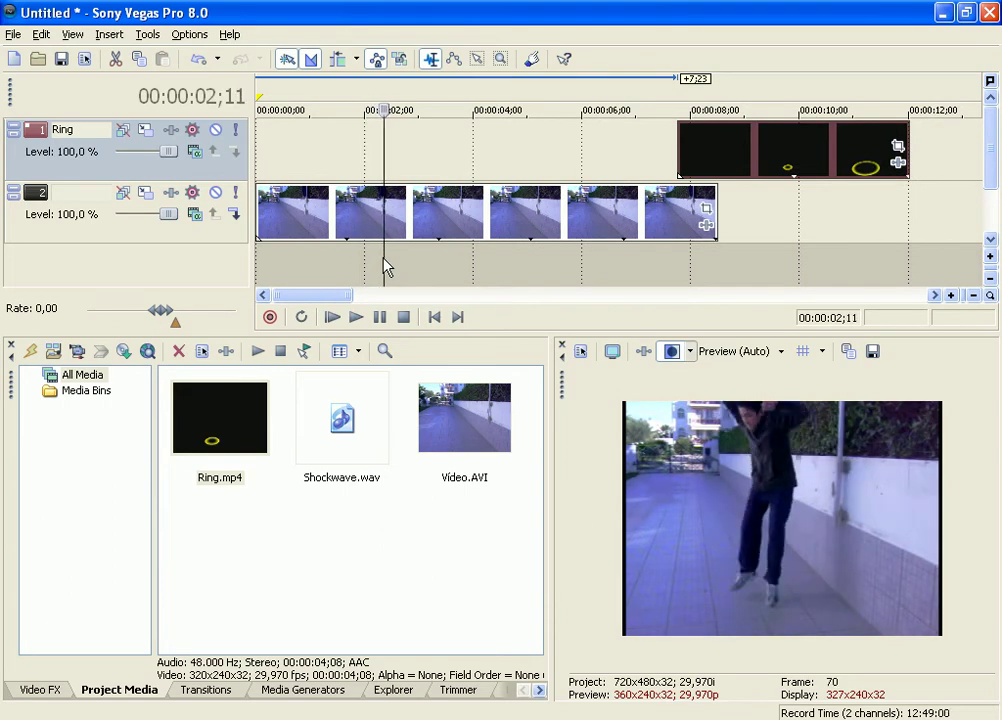
drag(679, 147, 573, 147)
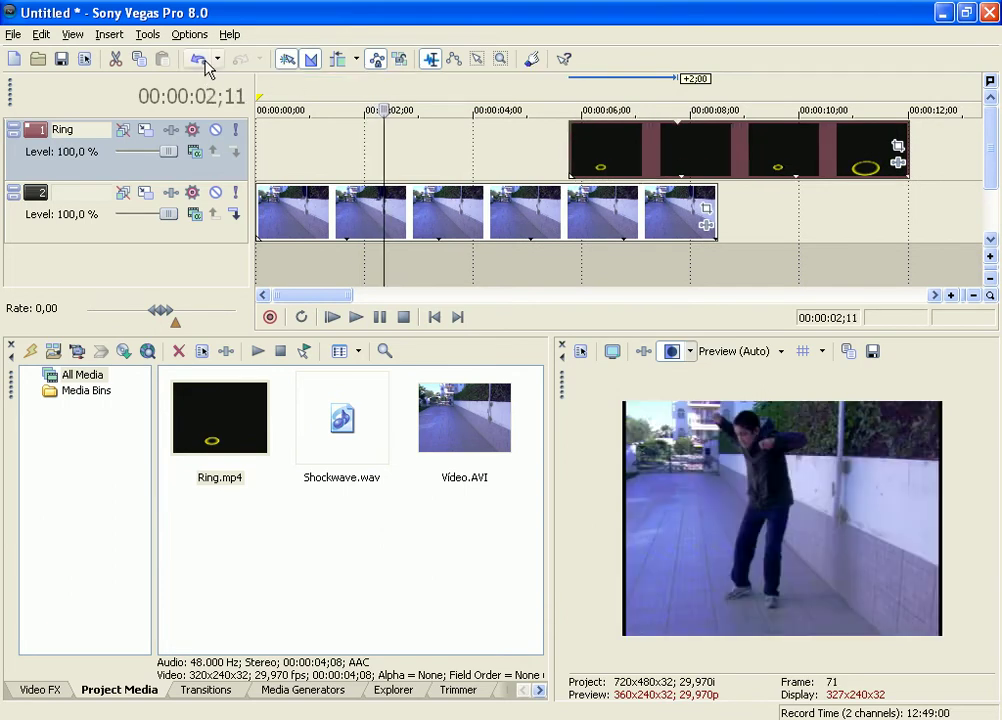
click(199, 59)
drag(787, 163, 521, 170)
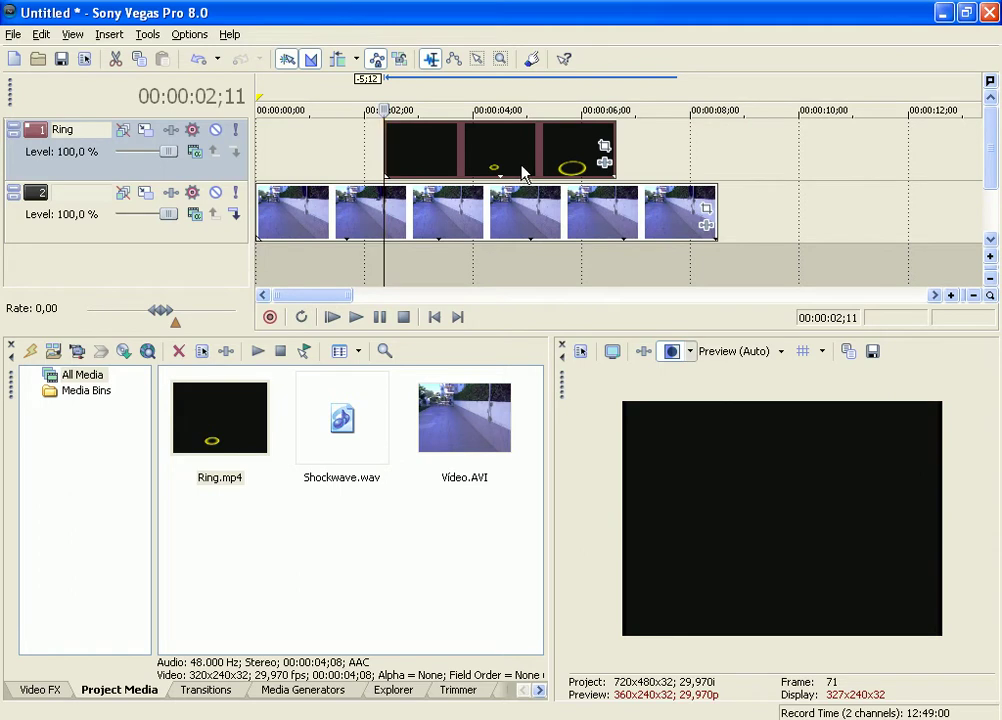
click(356, 317)
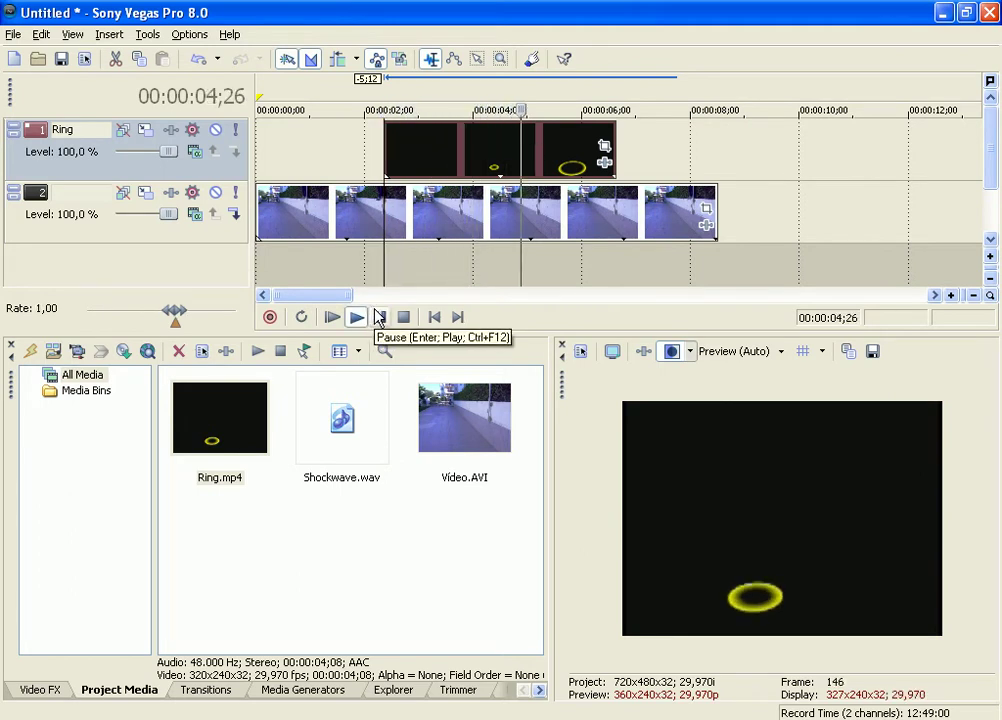
click(379, 317)
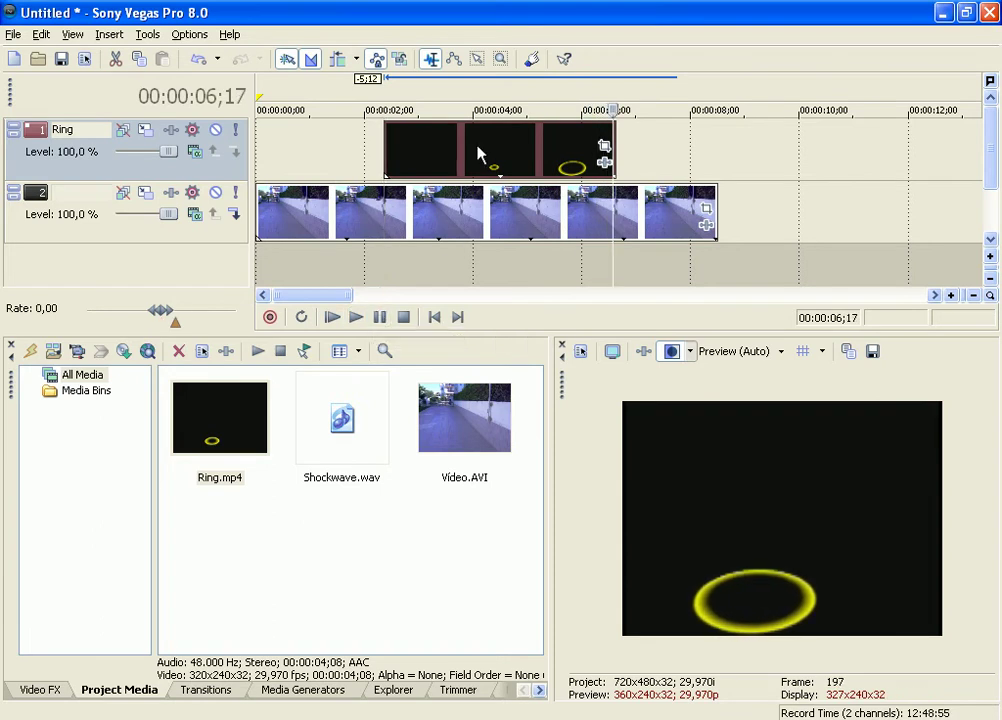
- Move the Ring clip to 00:00:00;00 over Video.AVI and replay, pausing at 00:00:03;15
drag(476, 152, 292, 143)
click(357, 318)
click(333, 318)
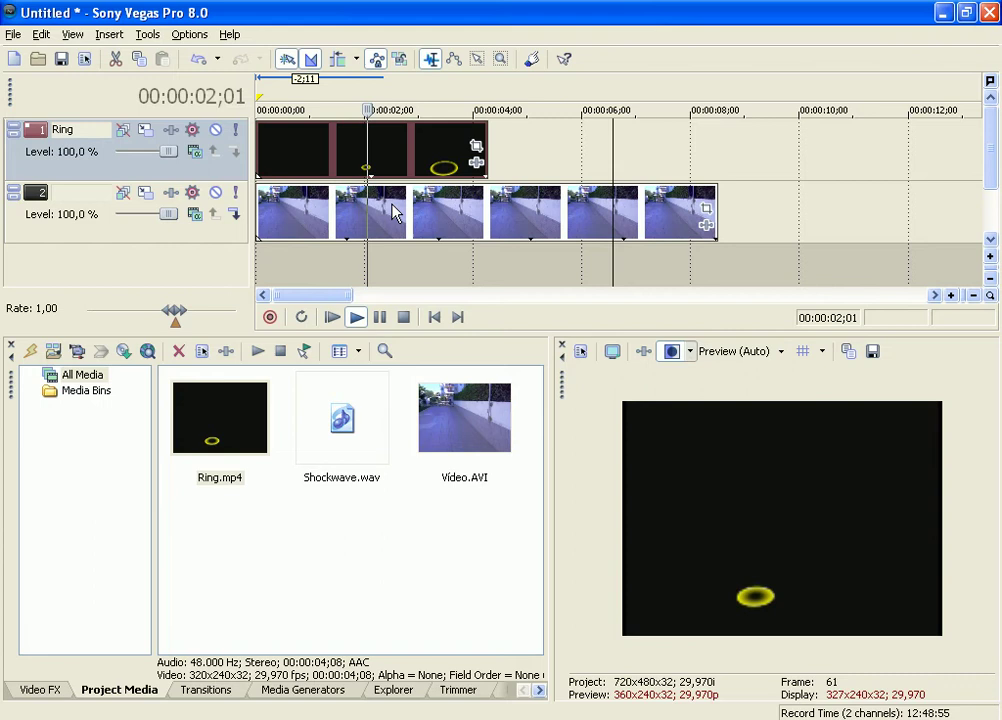
click(381, 317)
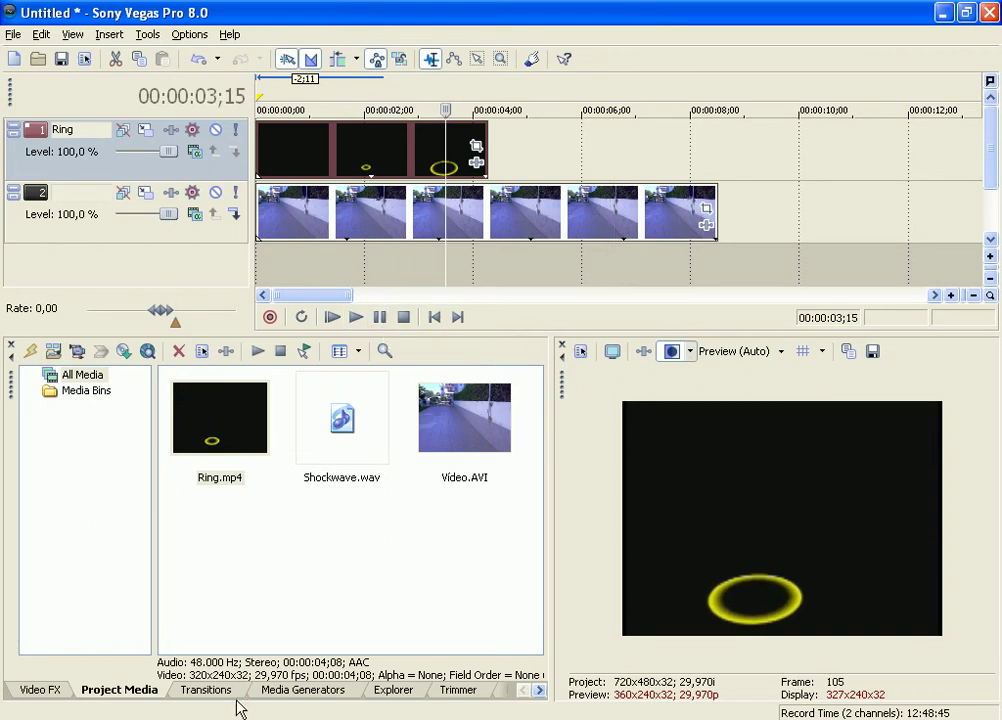
- Browse the Video FX list to the Chroma Keyer presets and replay the preview
click(42, 690)
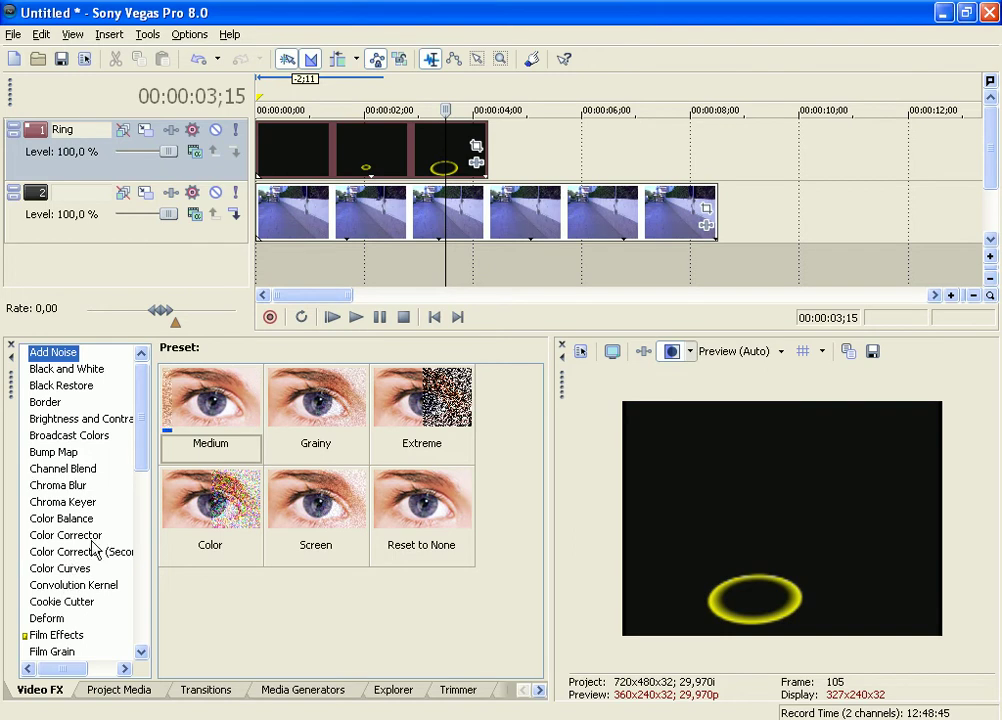
drag(152, 500, 170, 508)
click(80, 503)
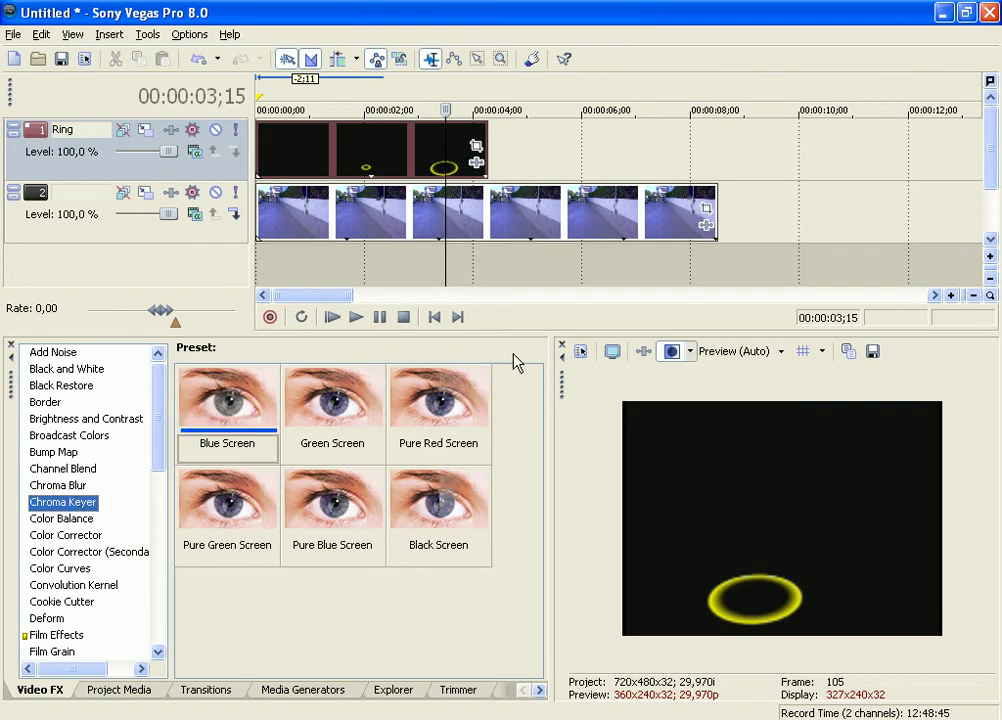
click(362, 316)
click(332, 318)
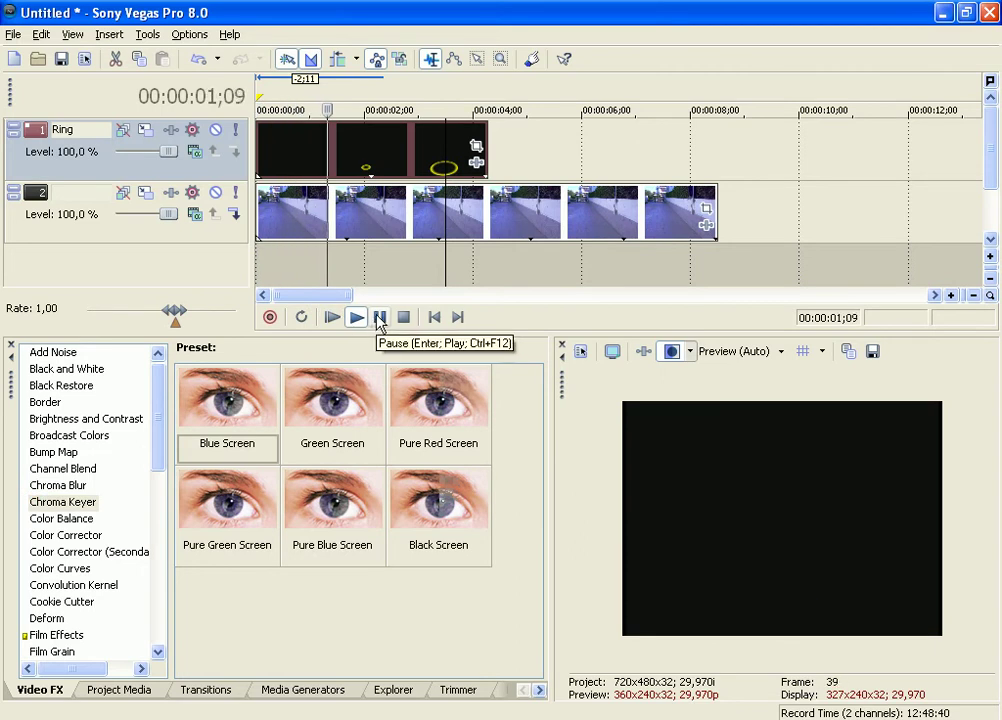
click(379, 317)
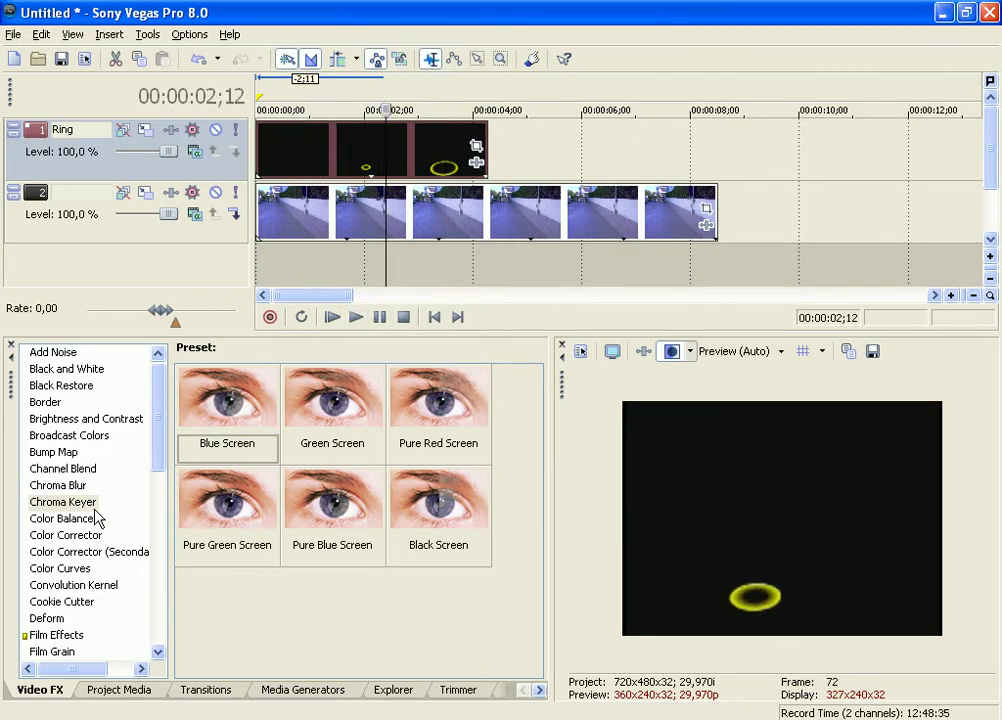
- Apply the Chroma Keyer Black Screen preset to the Ring clip with low threshold 0,200
click(60, 504)
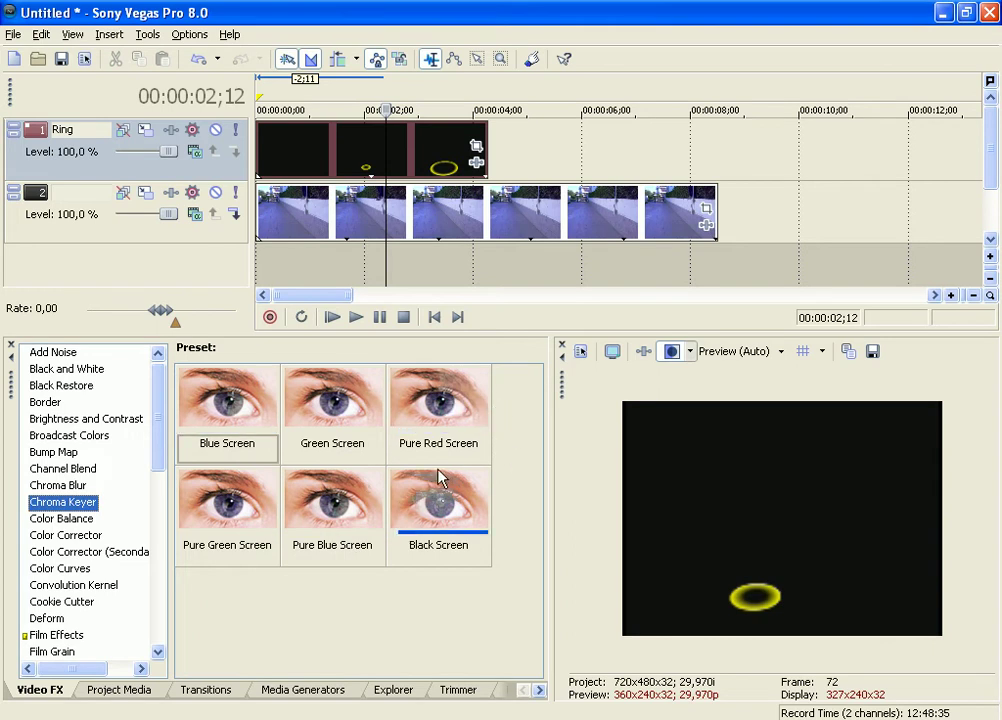
drag(438, 478, 358, 141)
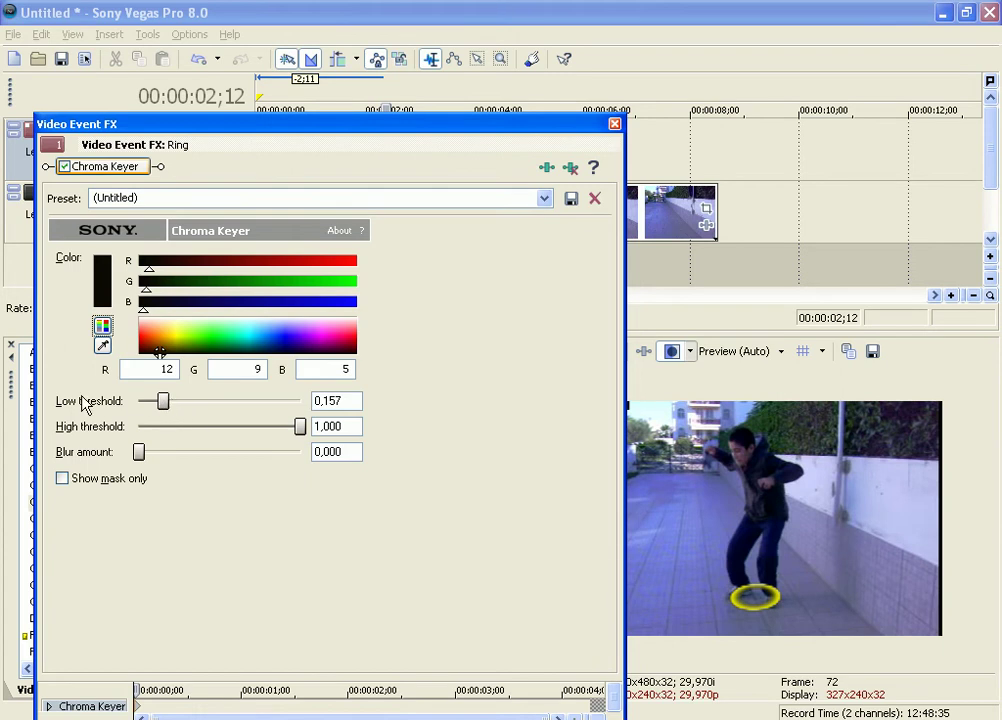
mouse_move(166, 405)
mouse_down()
mouse_move(138, 403)
mouse_move(172, 405)
mouse_up()
click(613, 122)
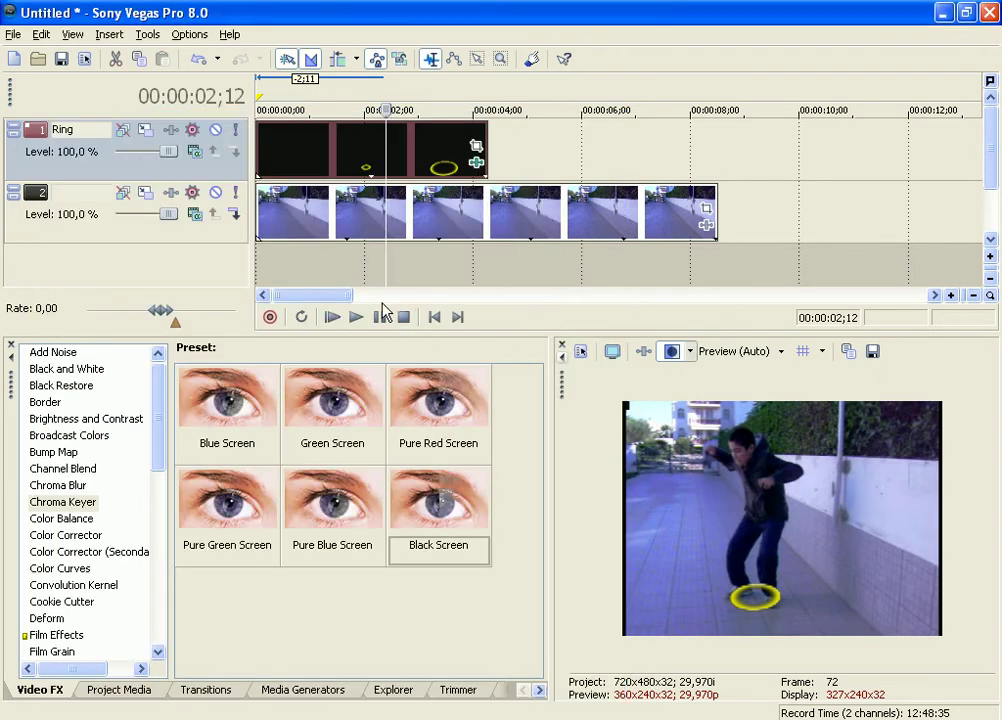
- Replay the keyed ring composite from the start to check timing, ending at 00:00:04;03
click(332, 318)
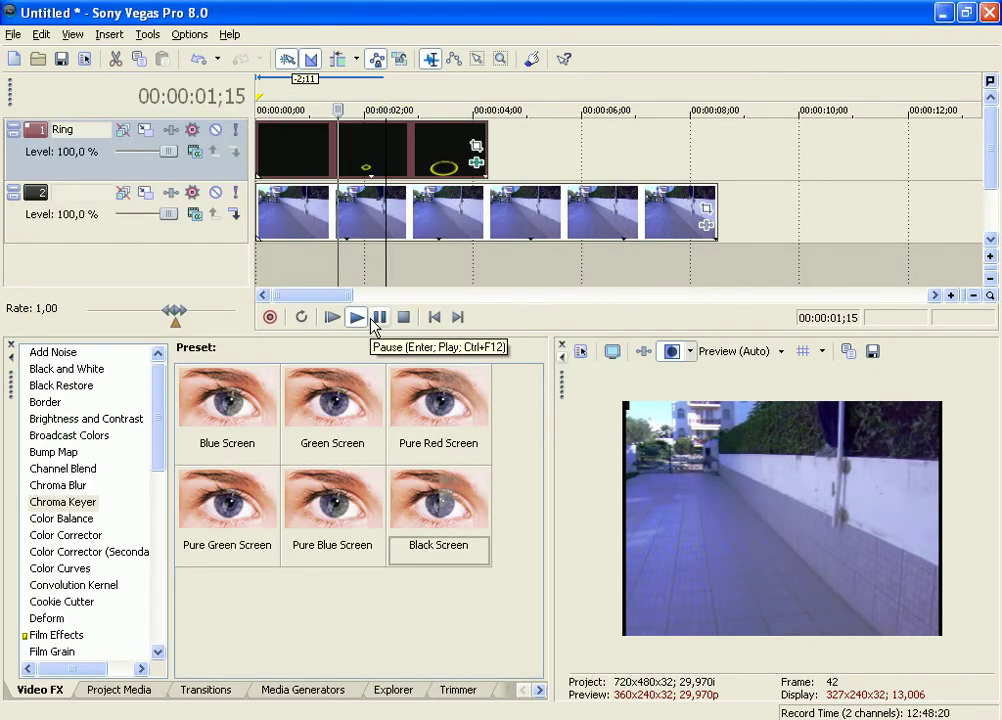
click(379, 317)
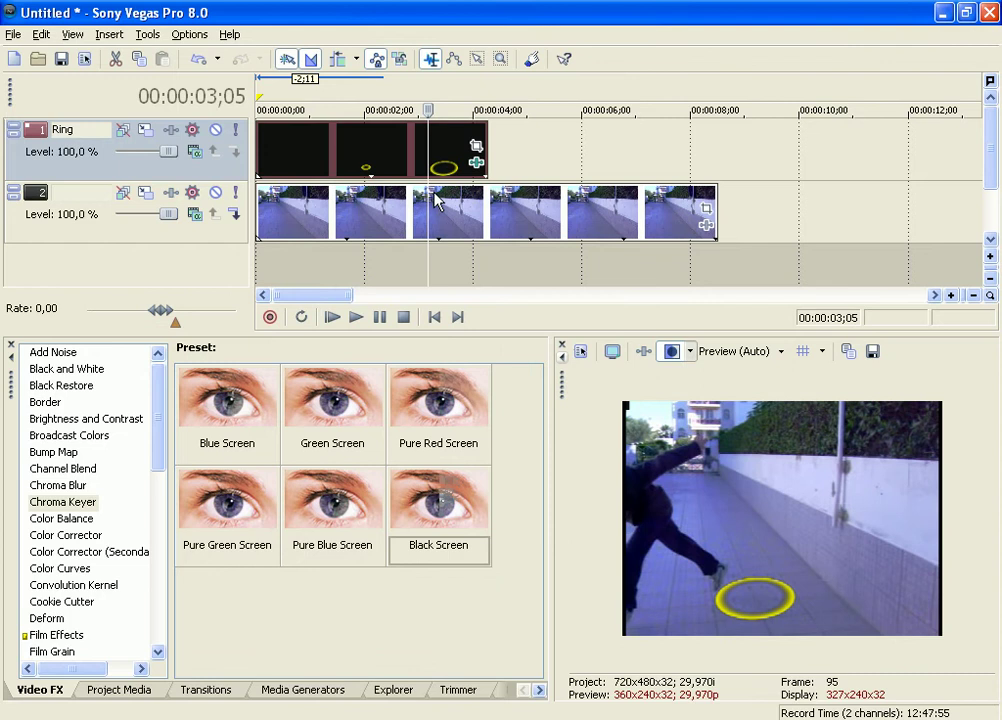
drag(427, 205, 418, 168)
click(332, 316)
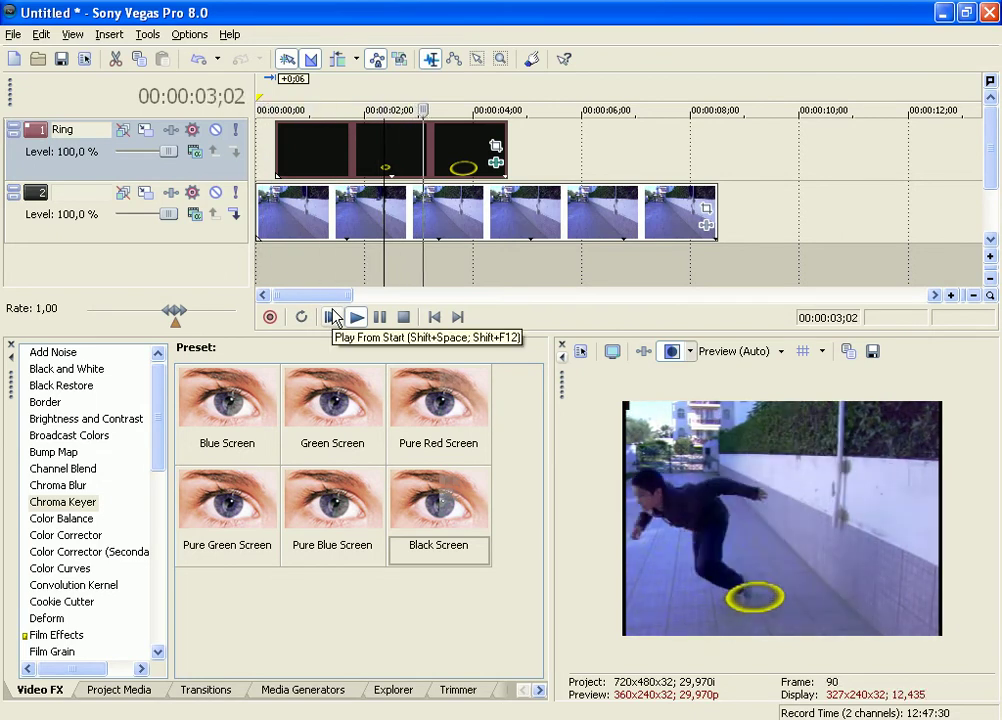
click(380, 316)
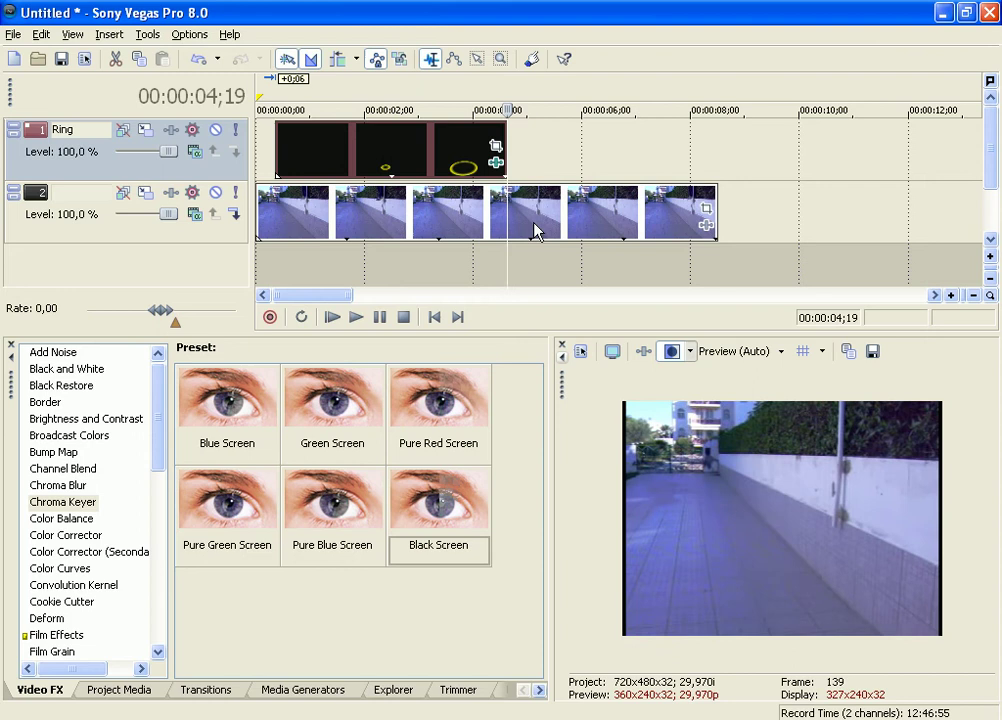
click(479, 218)
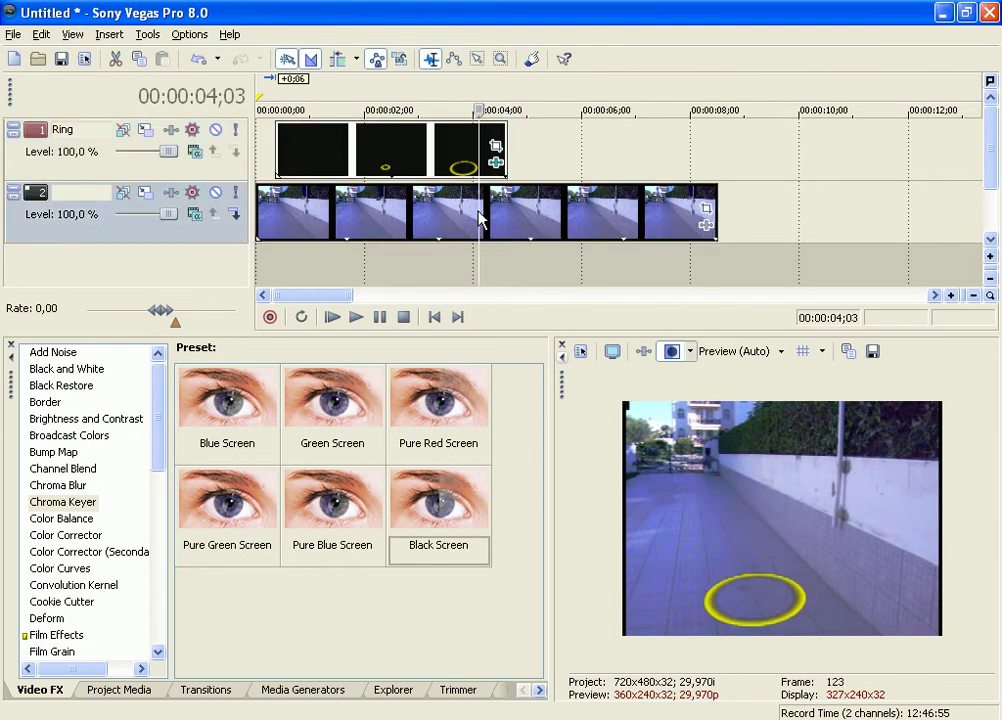
- Set the Ring track's compositing mode to the custom Sony Height Map compositor
click(195, 152)
click(218, 212)
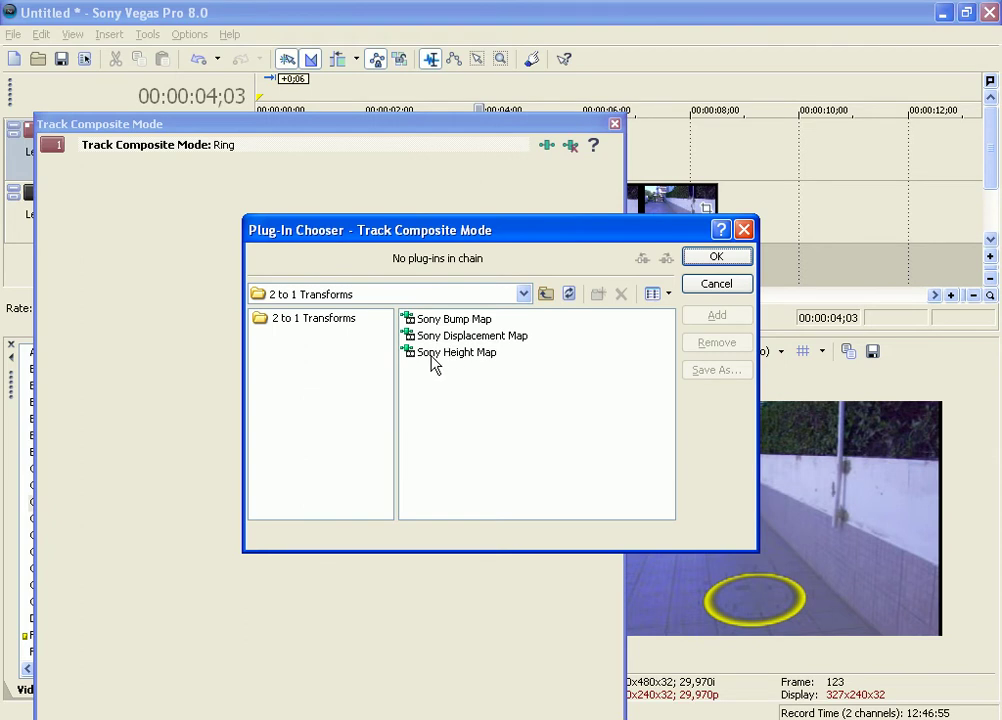
click(432, 353)
click(717, 316)
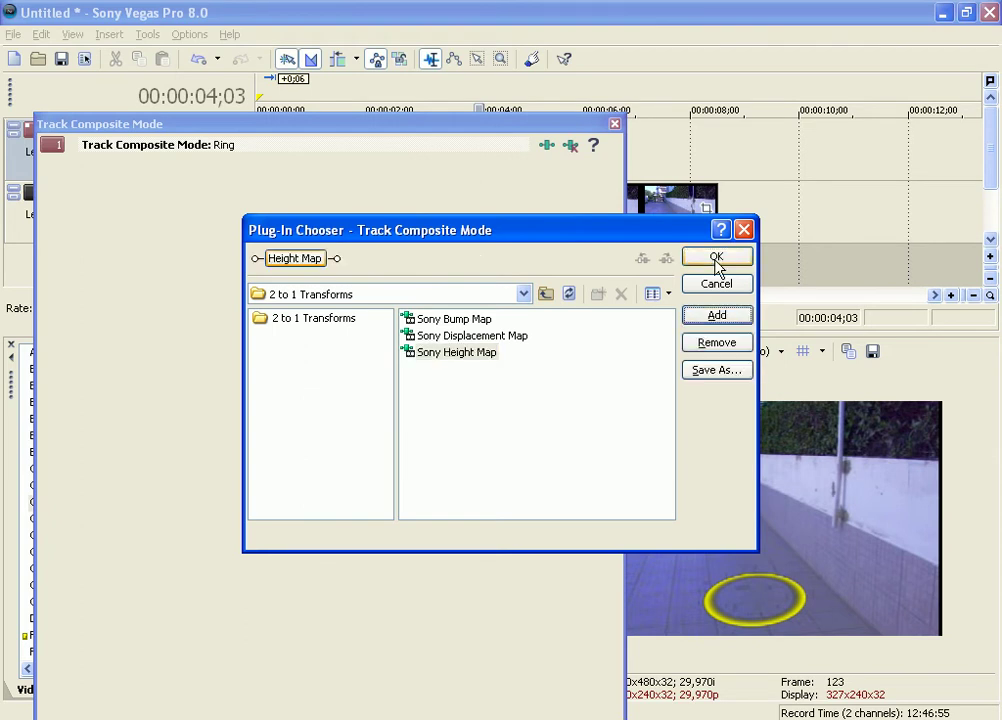
click(716, 257)
drag(392, 90, 381, 57)
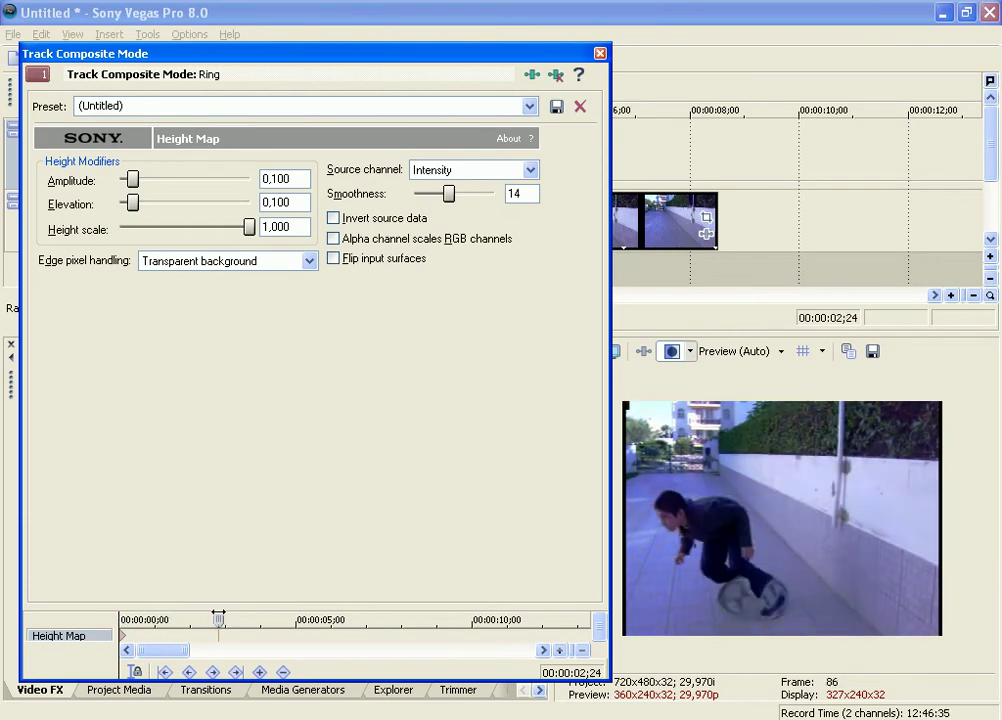
- At 2;13, set Height Map height scale 0,100, elevation 0,121 and amplitude 0,053
mouse_move(205, 608)
mouse_down()
mouse_move(195, 608)
mouse_move(206, 608)
mouse_up()
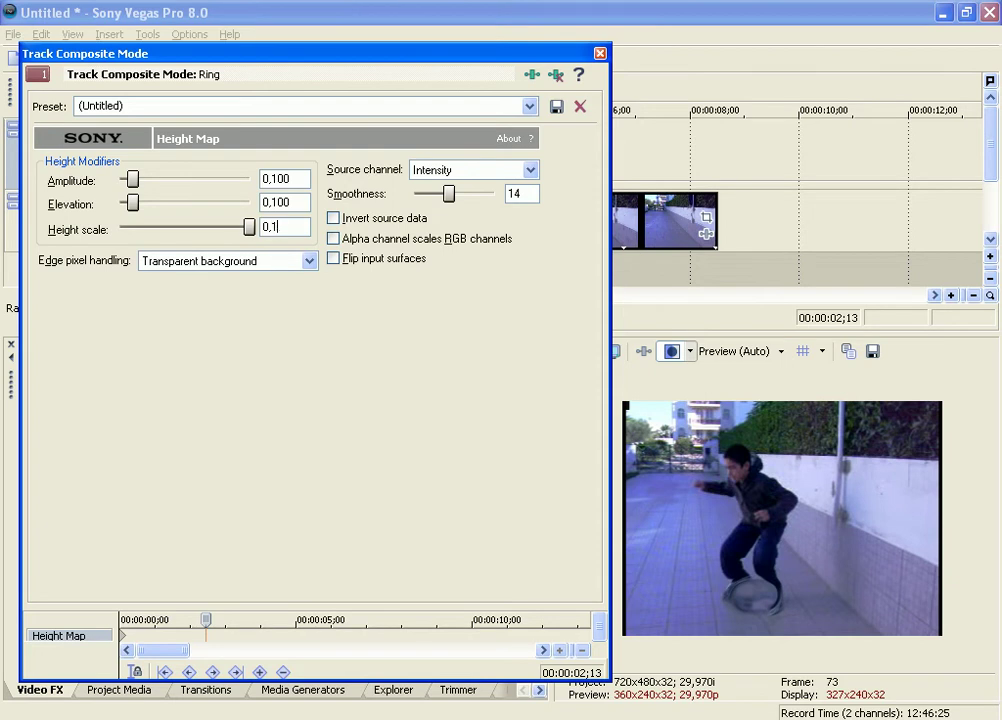
key(Return)
drag(140, 208, 128, 183)
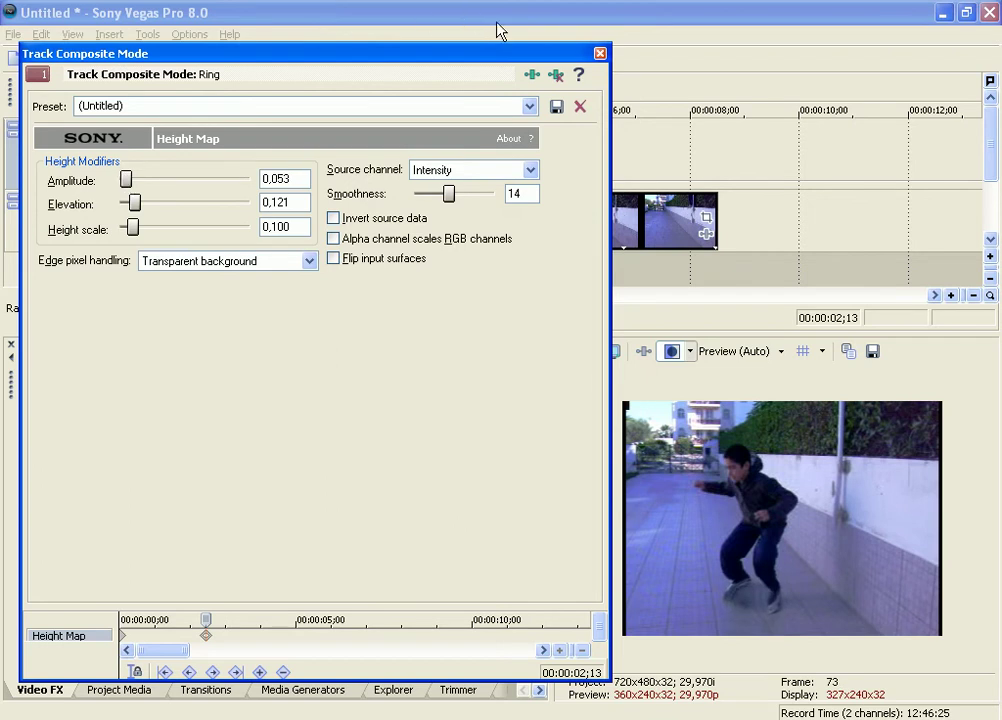
- Close the Height Map settings and preview the shockwave, parking the playhead at 4;05
click(600, 53)
click(357, 317)
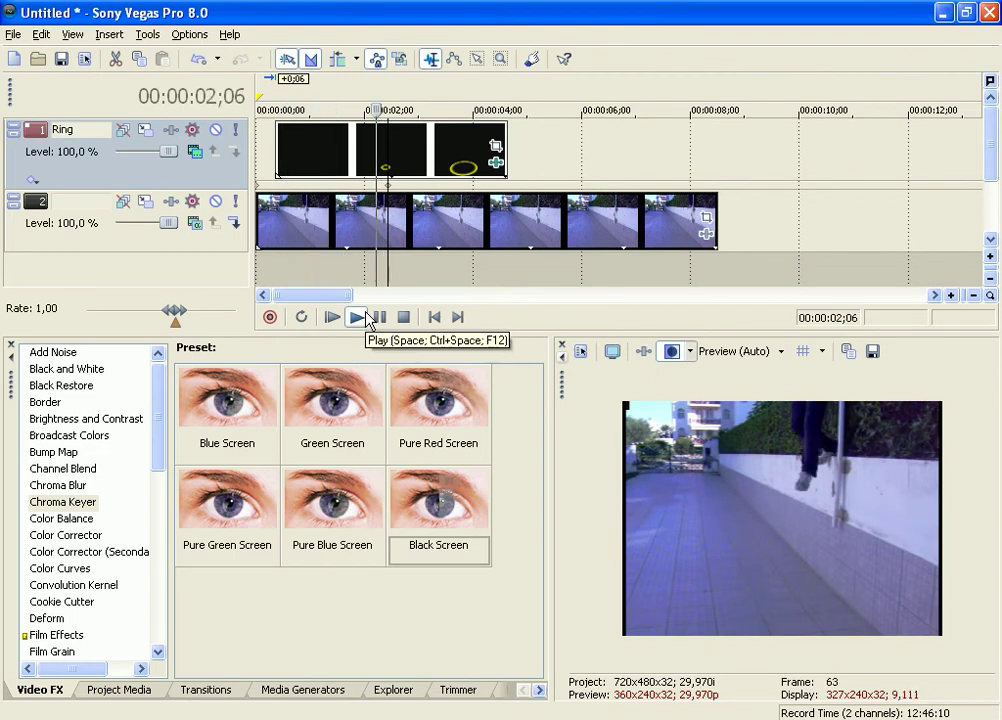
click(358, 317)
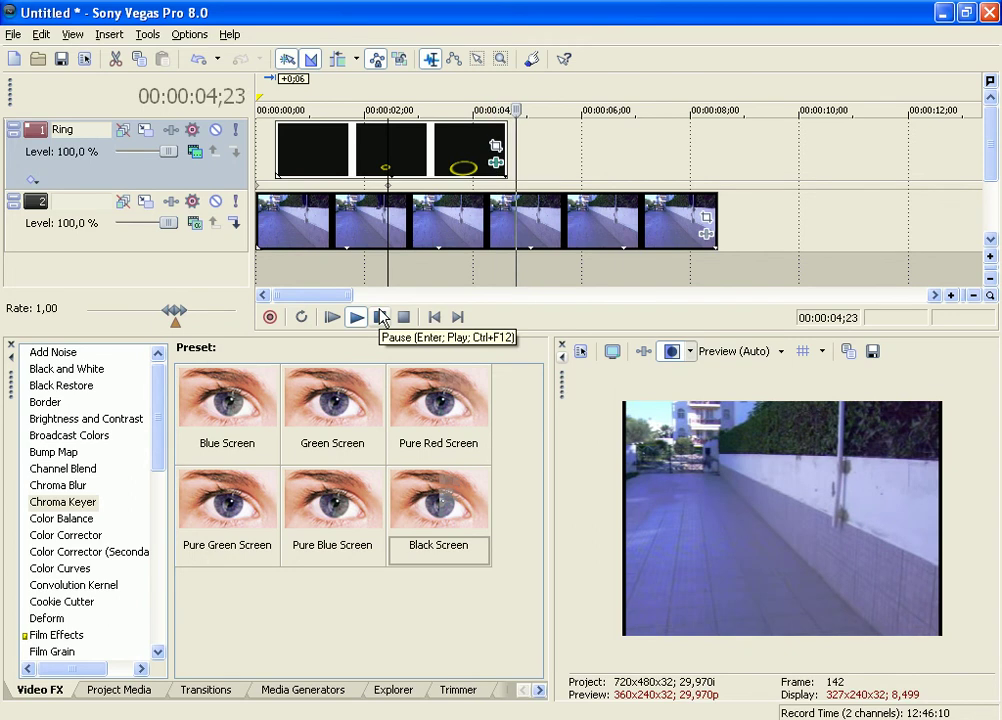
click(380, 317)
click(481, 160)
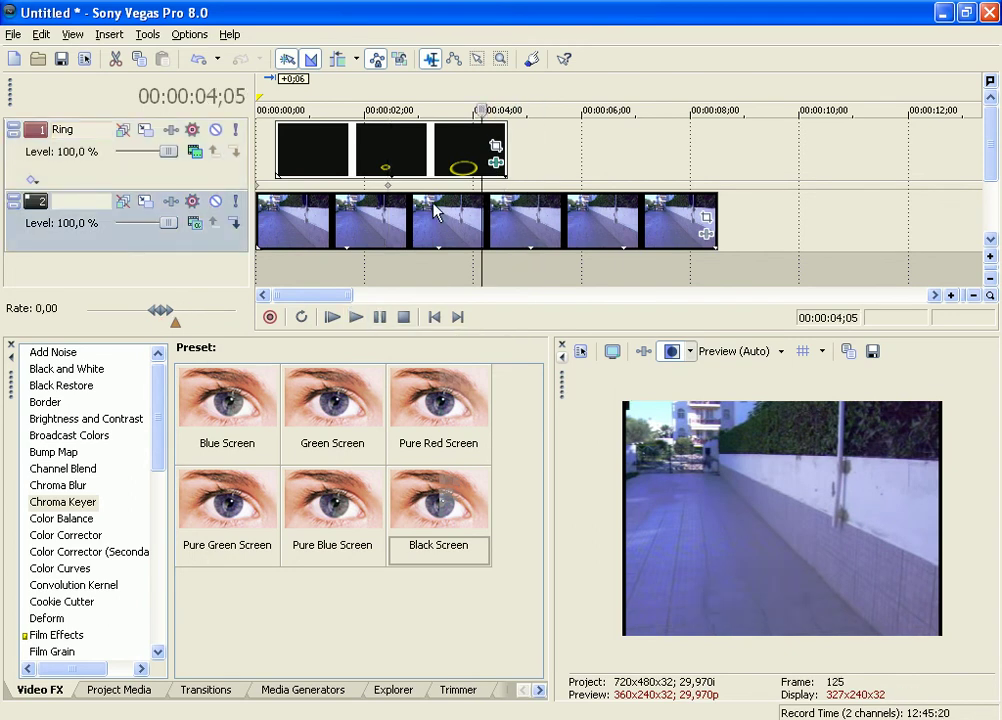
- Reopen the Ring track's custom Height Map settings and delete the first keyframe
click(195, 153)
click(210, 204)
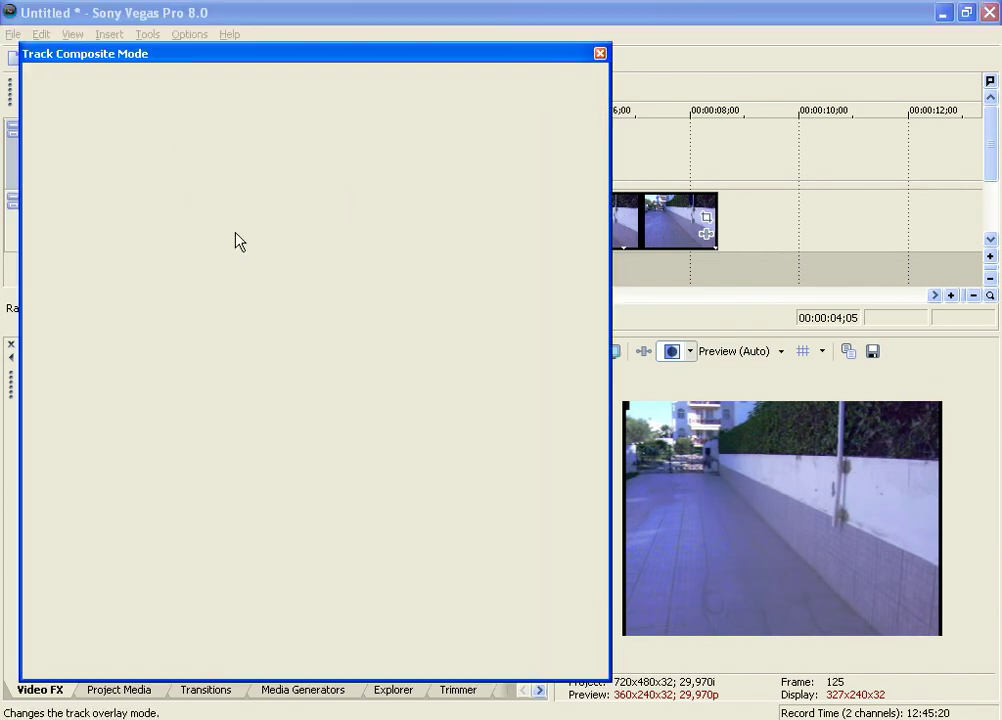
click(206, 628)
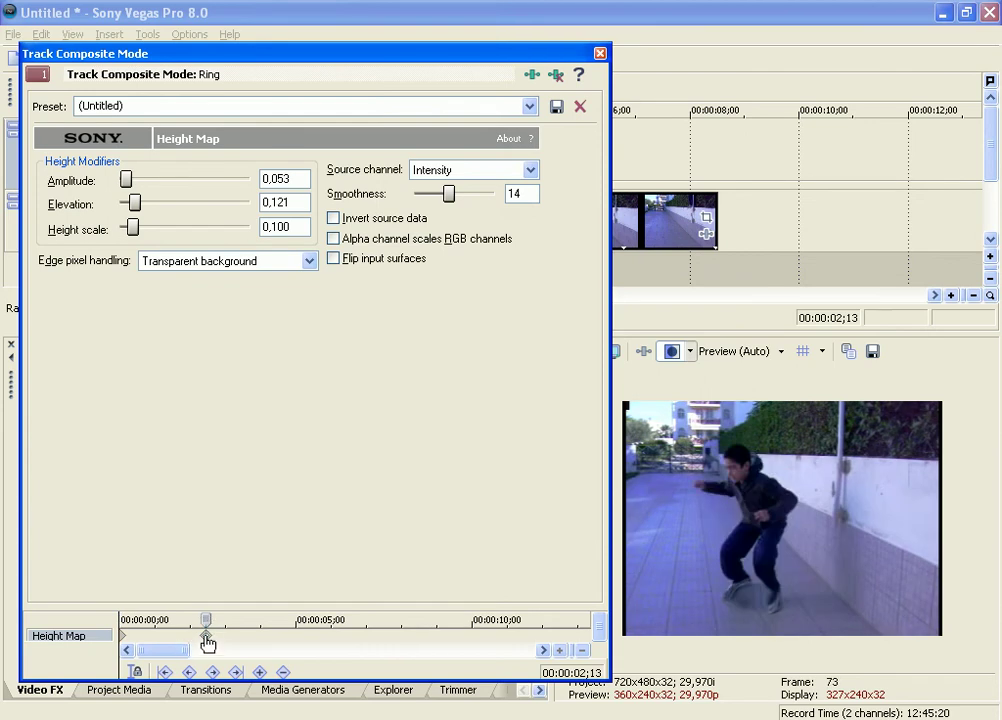
right_click(124, 637)
click(178, 496)
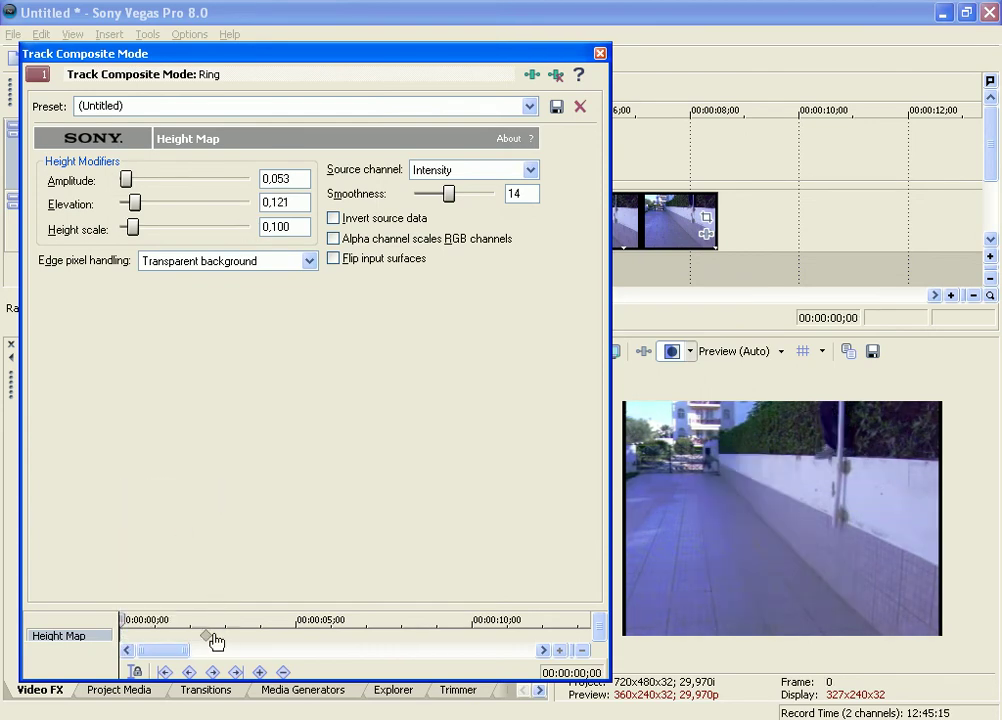
mouse_move(118, 634)
mouse_down()
mouse_move(134, 613)
mouse_move(122, 616)
mouse_up()
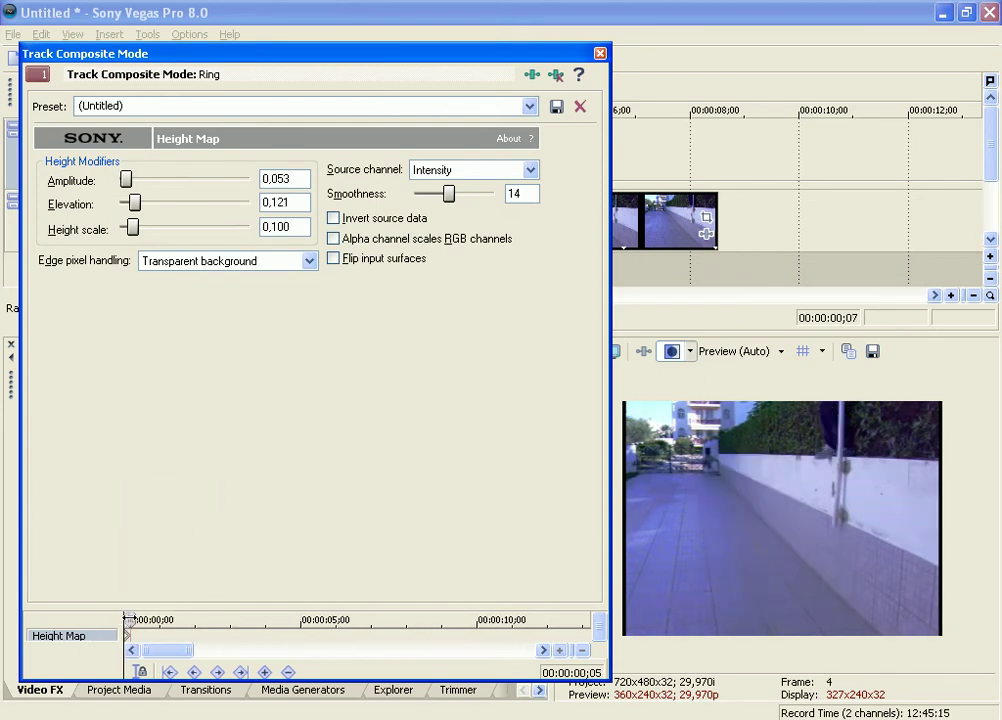
drag(190, 619, 126, 621)
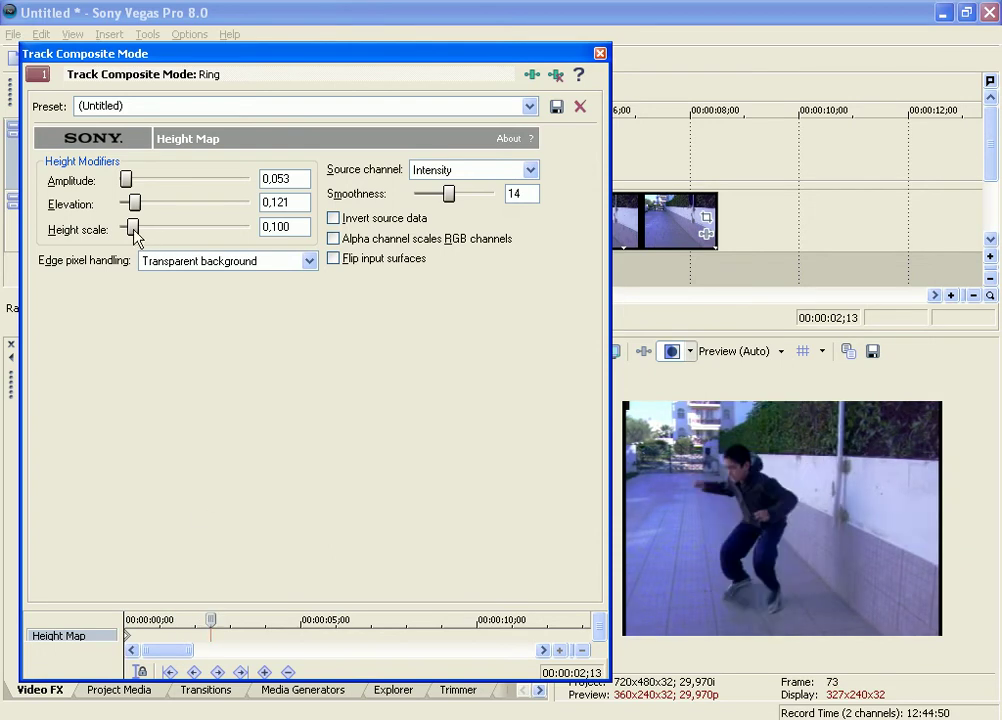
- Retune the 2;13 keyframe to height scale 0,121, elevation 0,333 and amplitude 0,068
mouse_move(134, 229)
mouse_down()
mouse_move(291, 236)
mouse_move(114, 230)
mouse_move(134, 229)
mouse_up()
drag(137, 205, 168, 220)
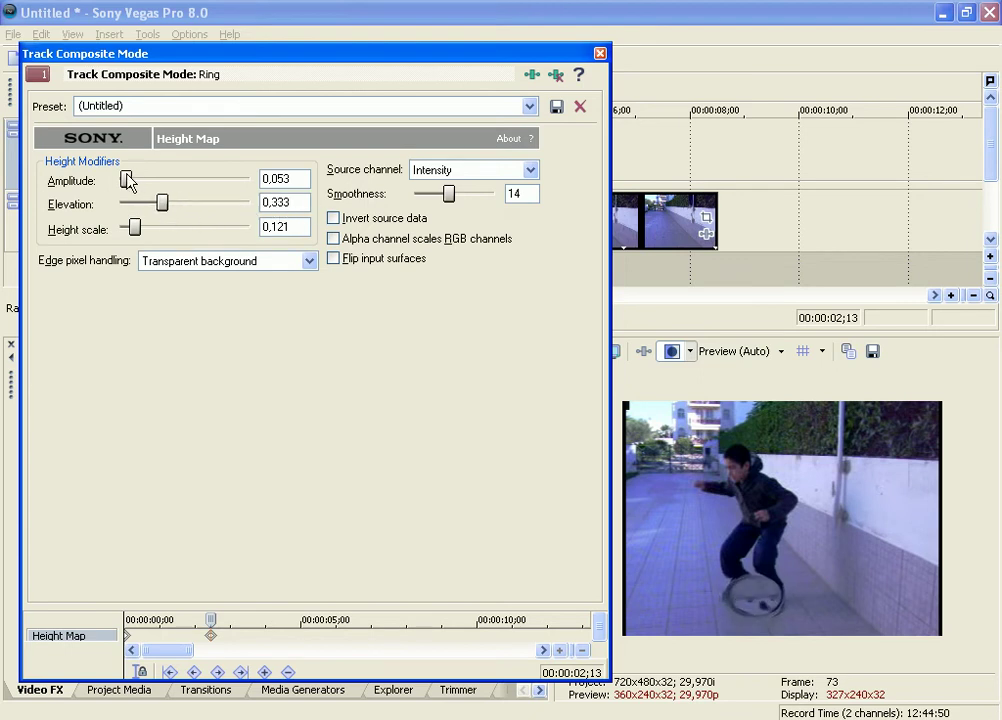
mouse_move(128, 180)
mouse_down()
mouse_move(161, 180)
mouse_move(130, 182)
mouse_up()
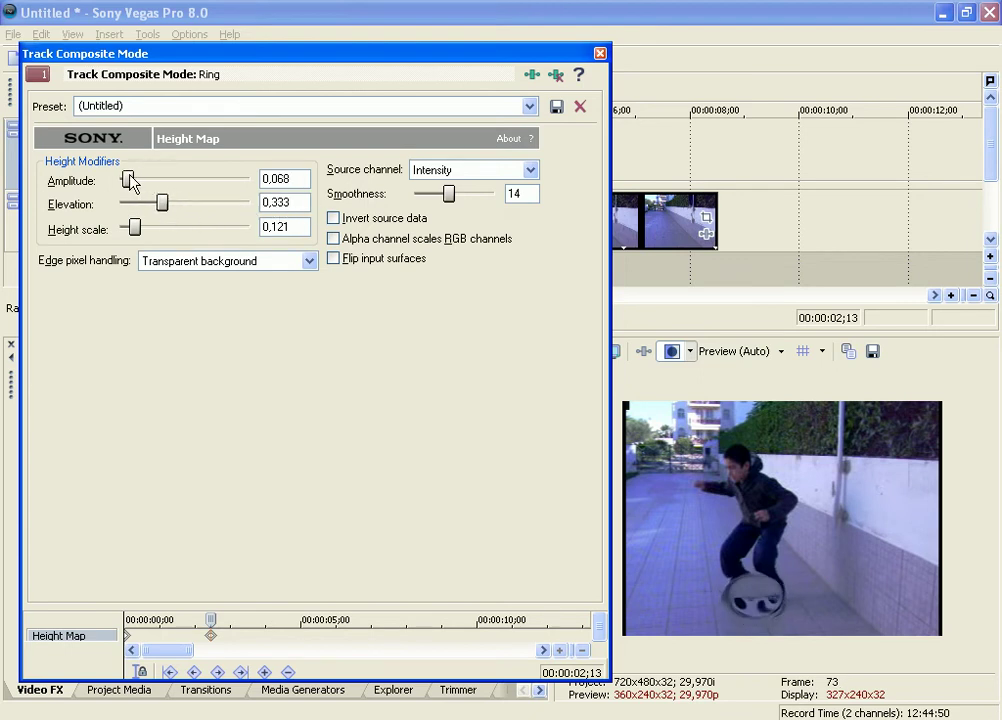
- Enlarge the Ring track's motion frame to 797,93 × 531,96 and preview up to 3;25
click(600, 53)
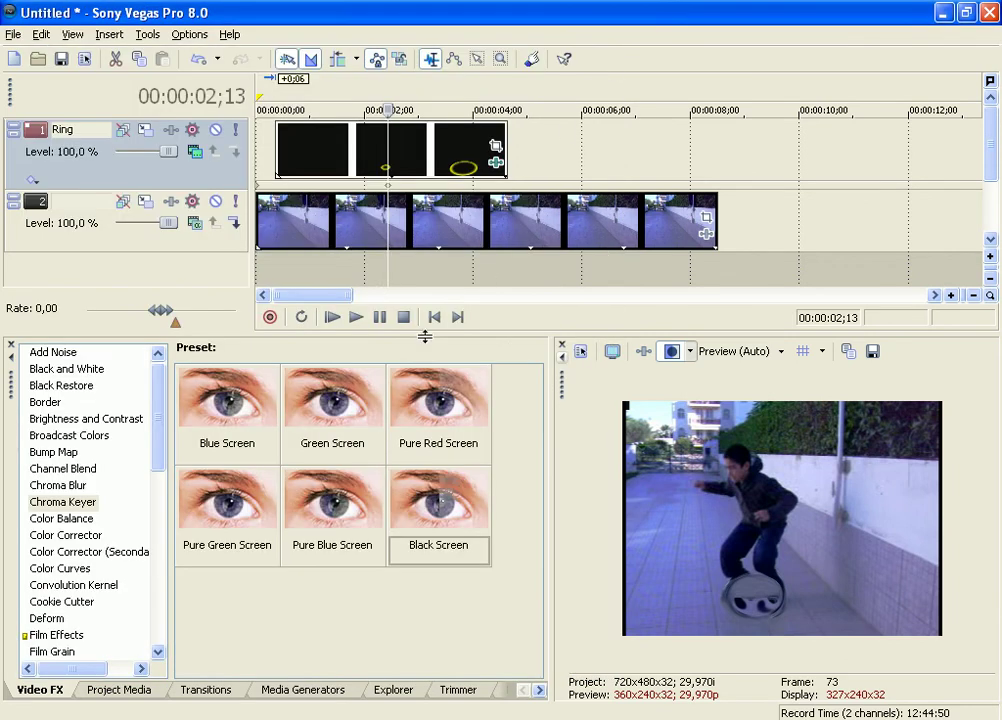
click(333, 316)
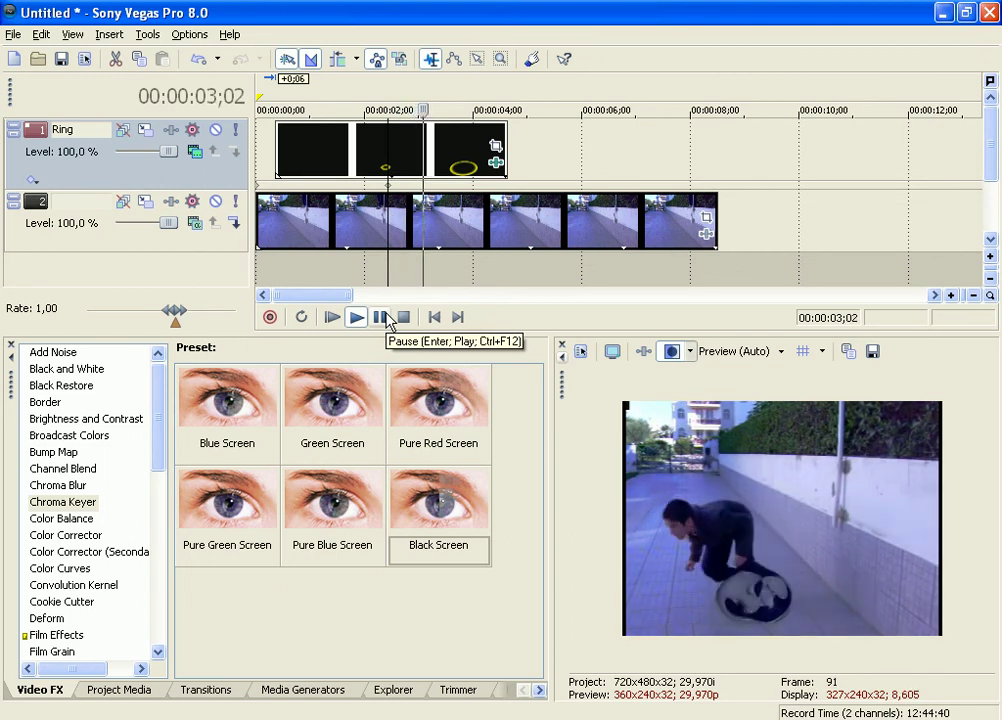
click(145, 130)
scroll(430, 508, down, 3)
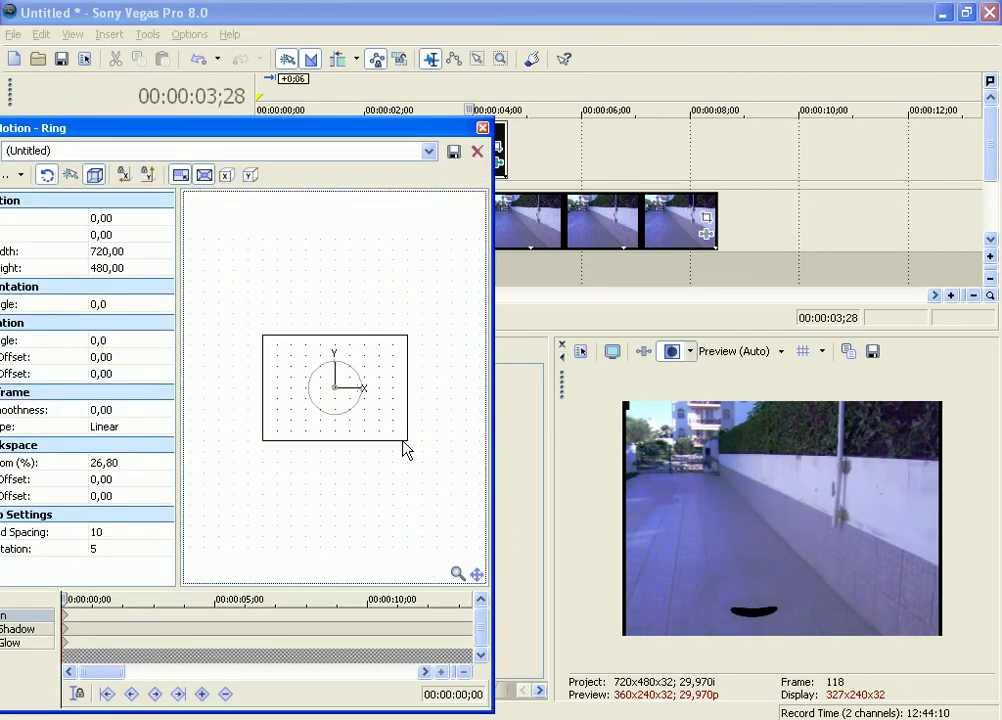
drag(405, 441, 424, 452)
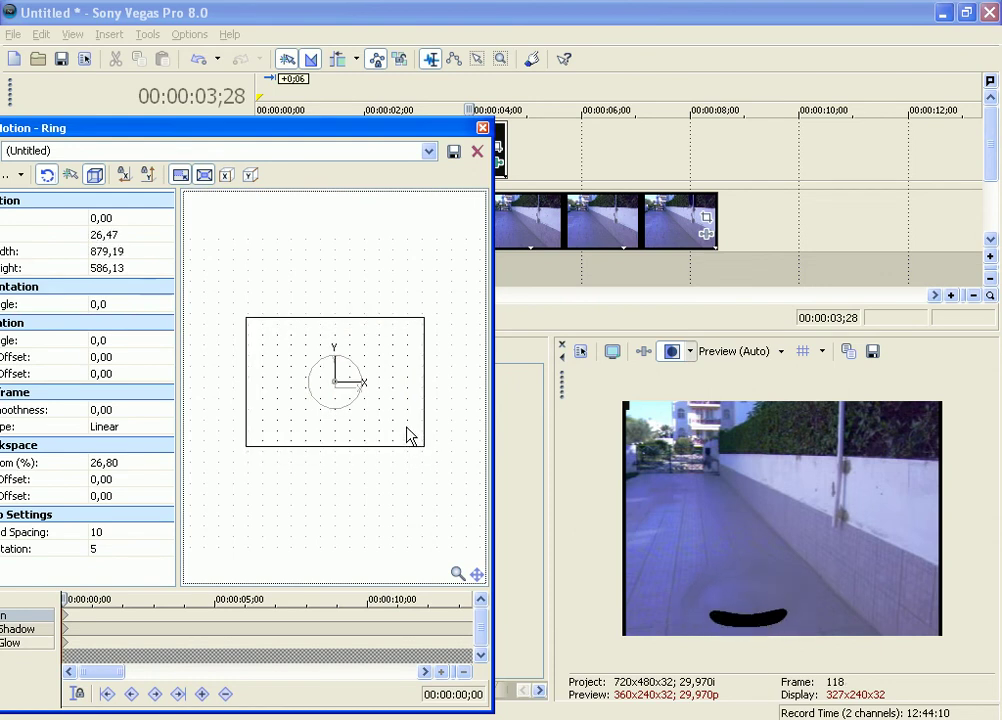
click(483, 128)
click(340, 320)
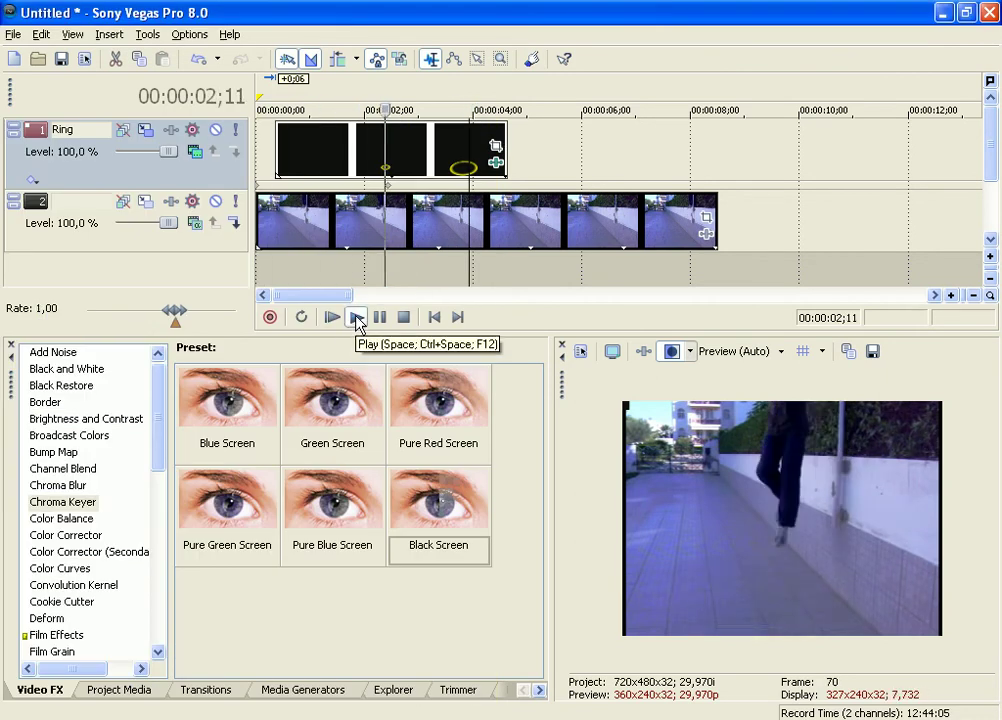
click(378, 318)
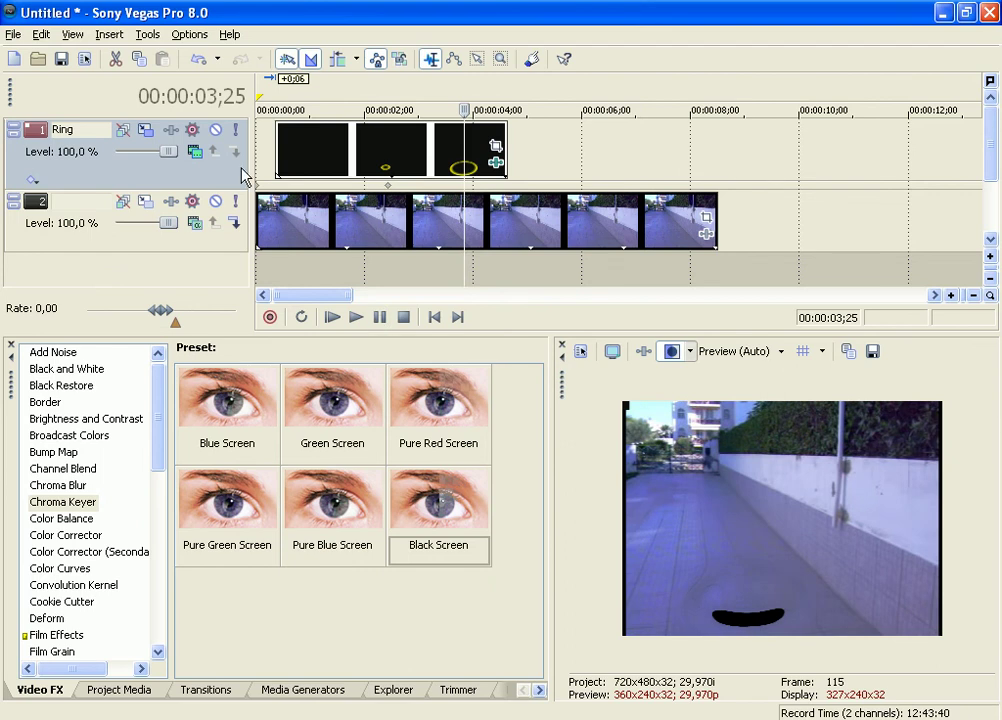
- Reposition the Ring track's motion frame to Y 50,45
click(145, 130)
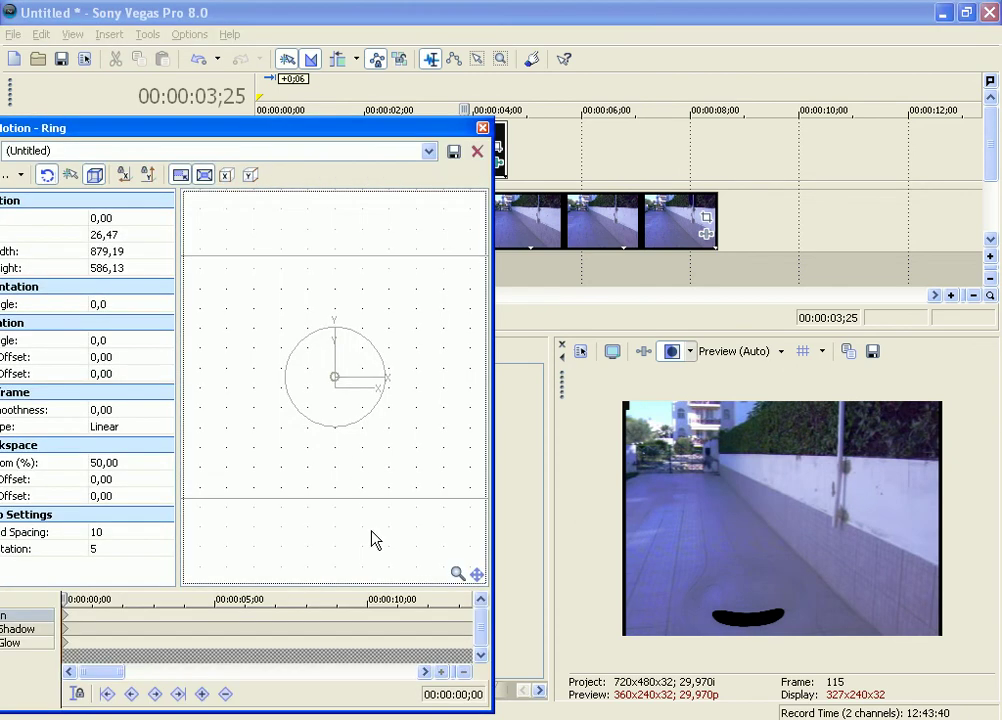
scroll(344, 449, down, 4)
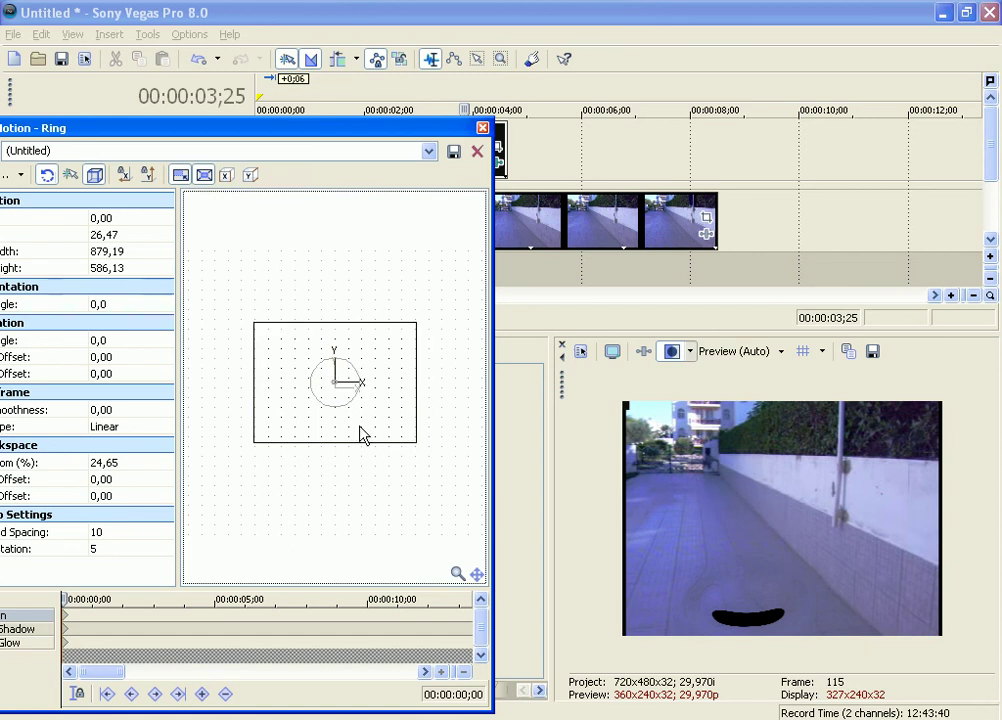
drag(362, 432, 407, 431)
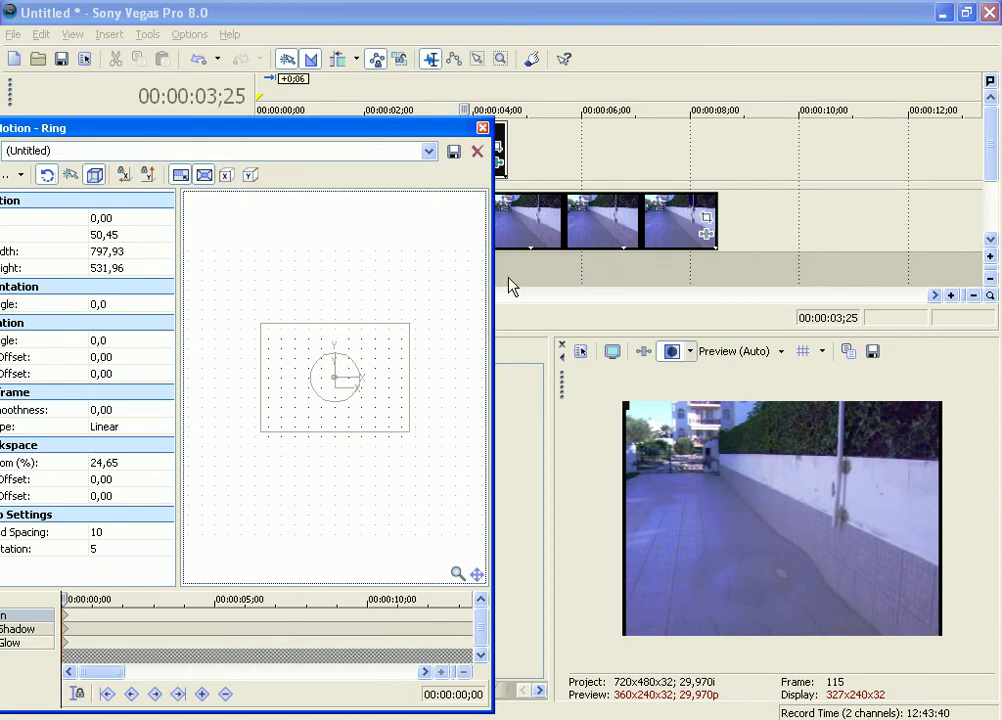
click(483, 129)
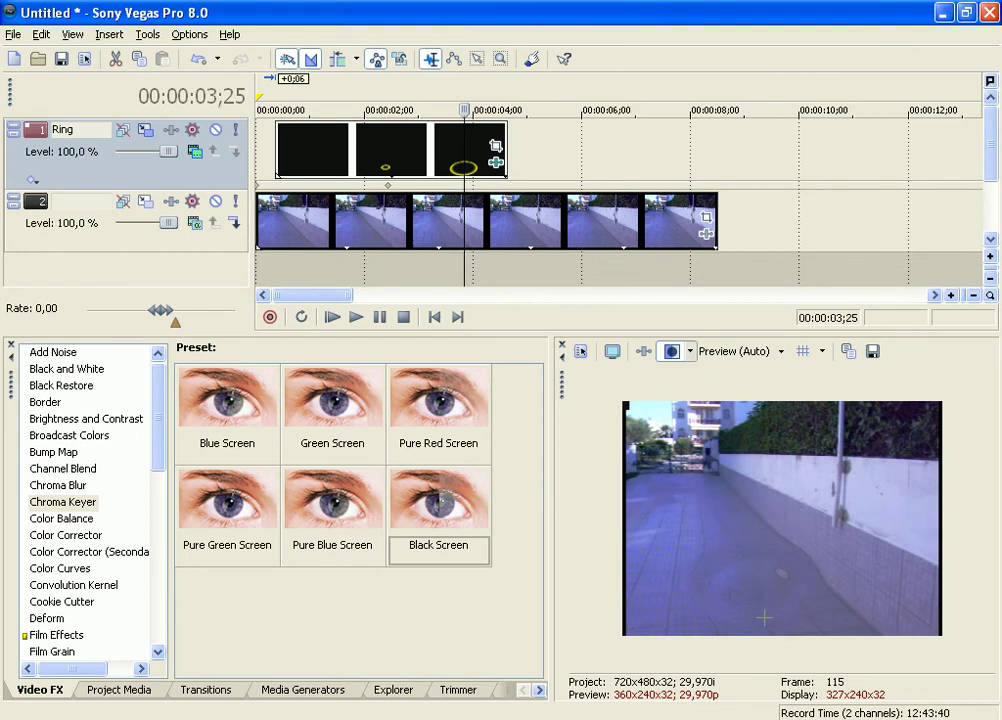
- Preview to 2;15, then lower the ring's motion frame with a keyframe at 2;11
click(333, 317)
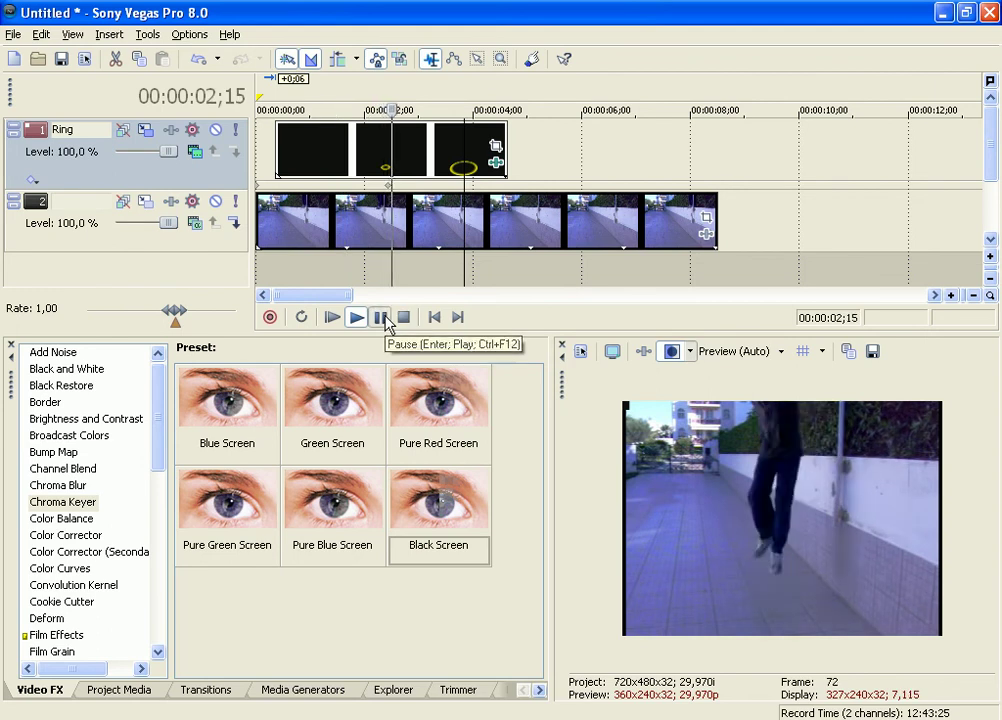
click(381, 317)
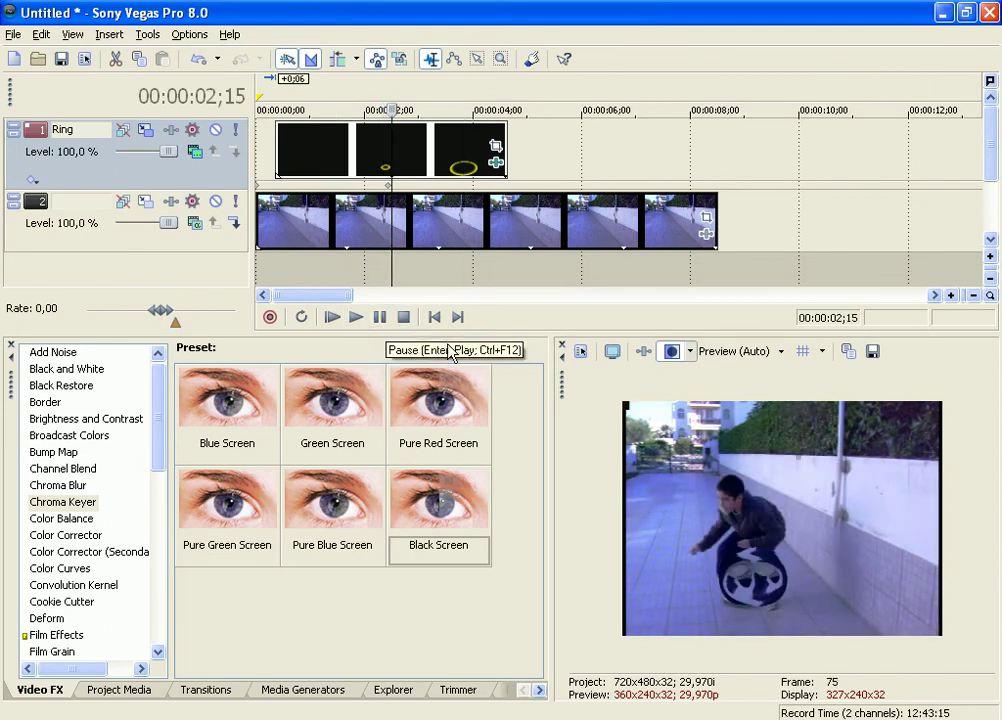
click(390, 193)
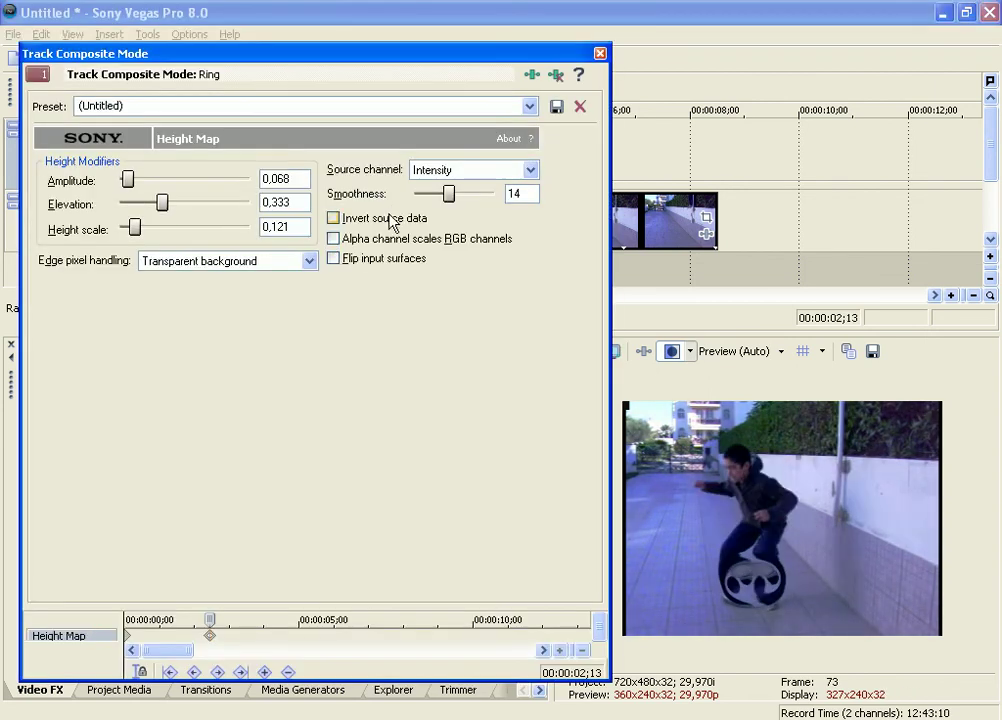
click(600, 53)
click(139, 126)
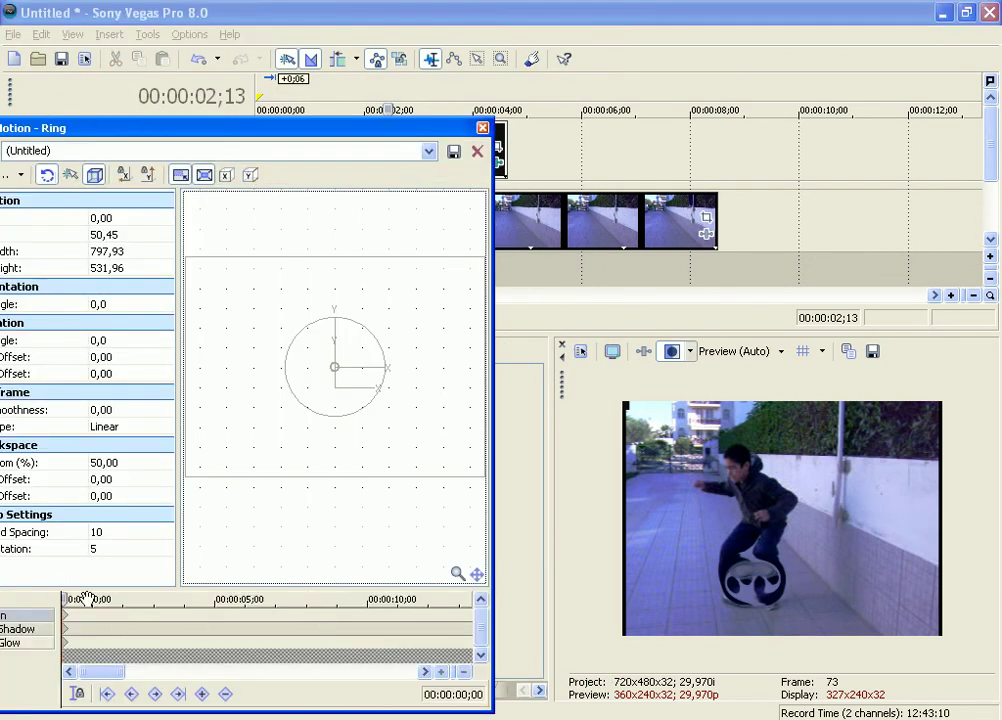
key(space)
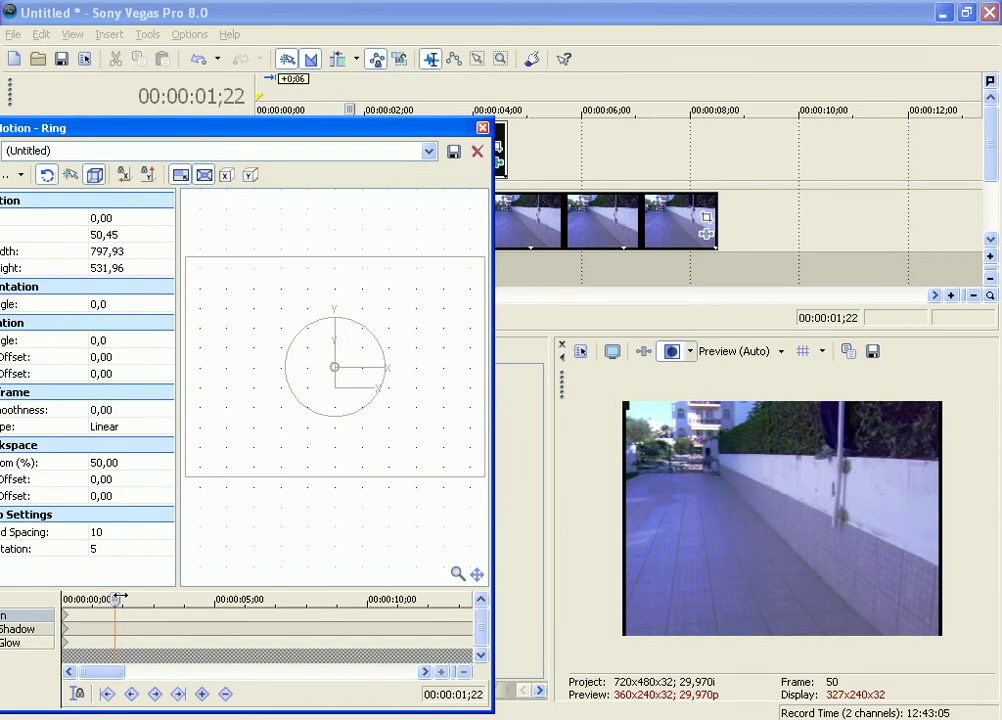
drag(145, 598, 134, 598)
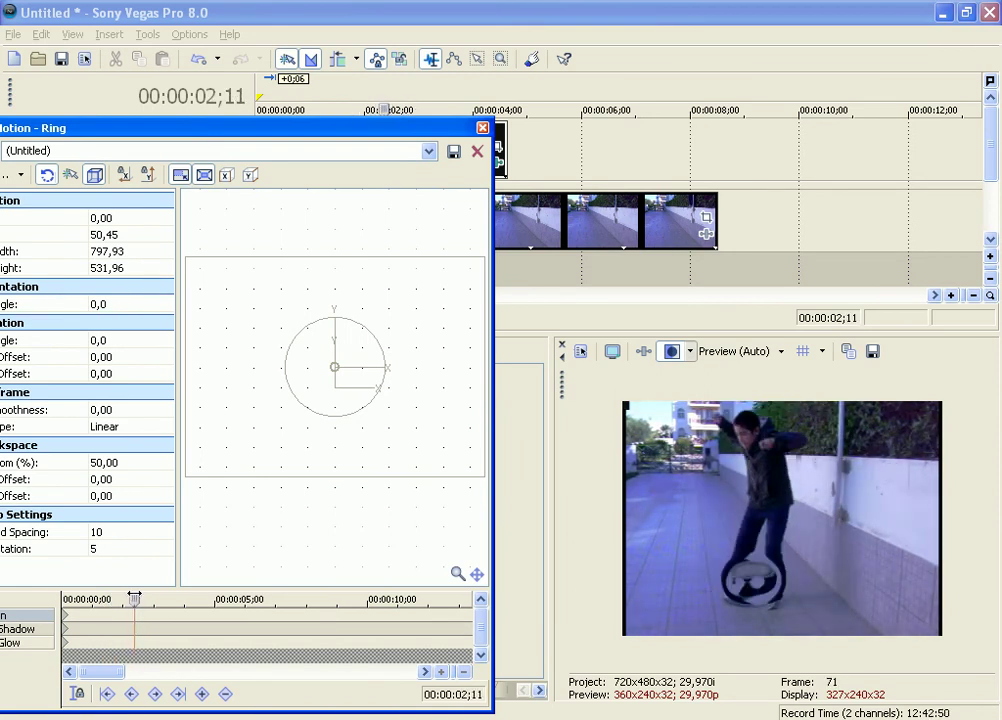
drag(394, 474, 392, 490)
- Add a motion keyframe at 00:00:02;29 placing the frame at X 15,61, Y 24,44
drag(137, 596, 153, 598)
click(369, 472)
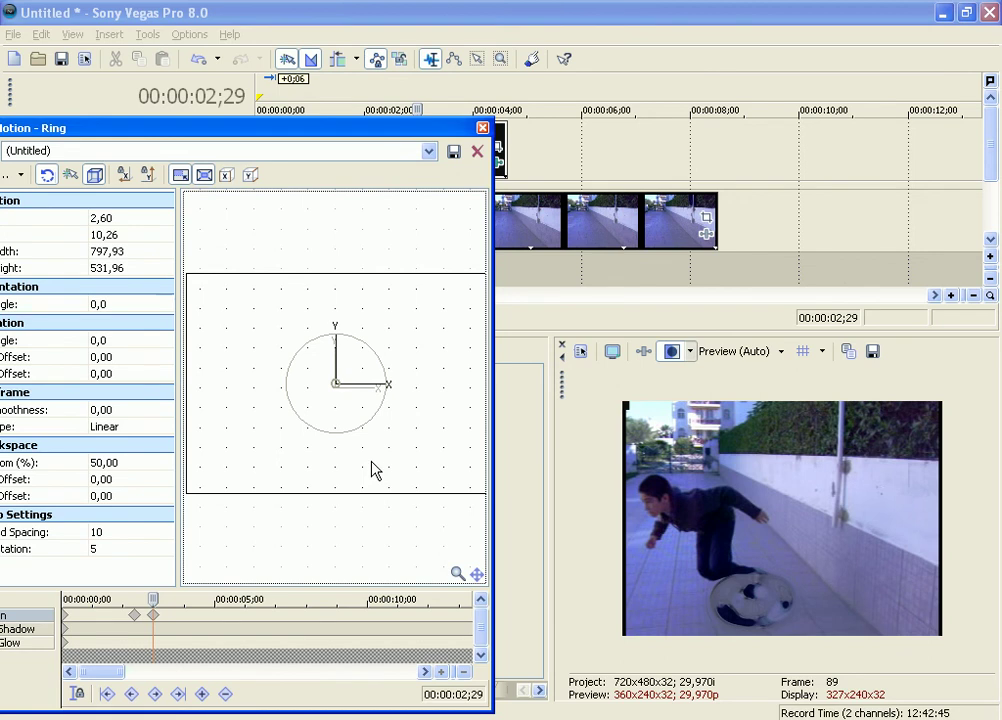
drag(371, 471, 373, 468)
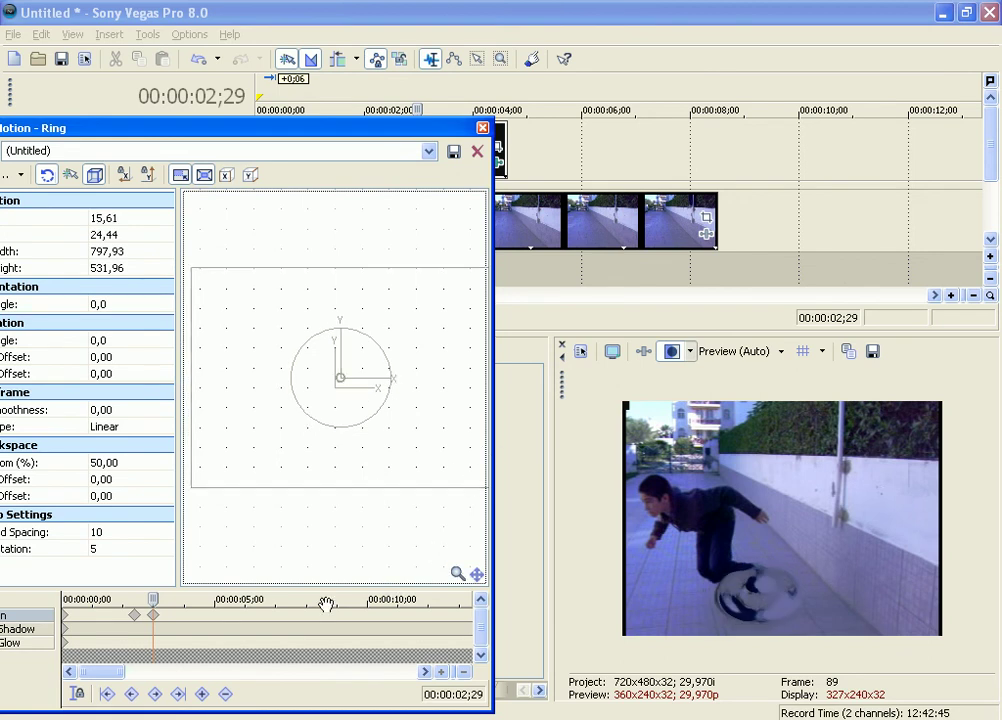
drag(155, 598, 228, 598)
- Shorten the jumper clip on track 2 to end near 4;09 and preview it
click(483, 127)
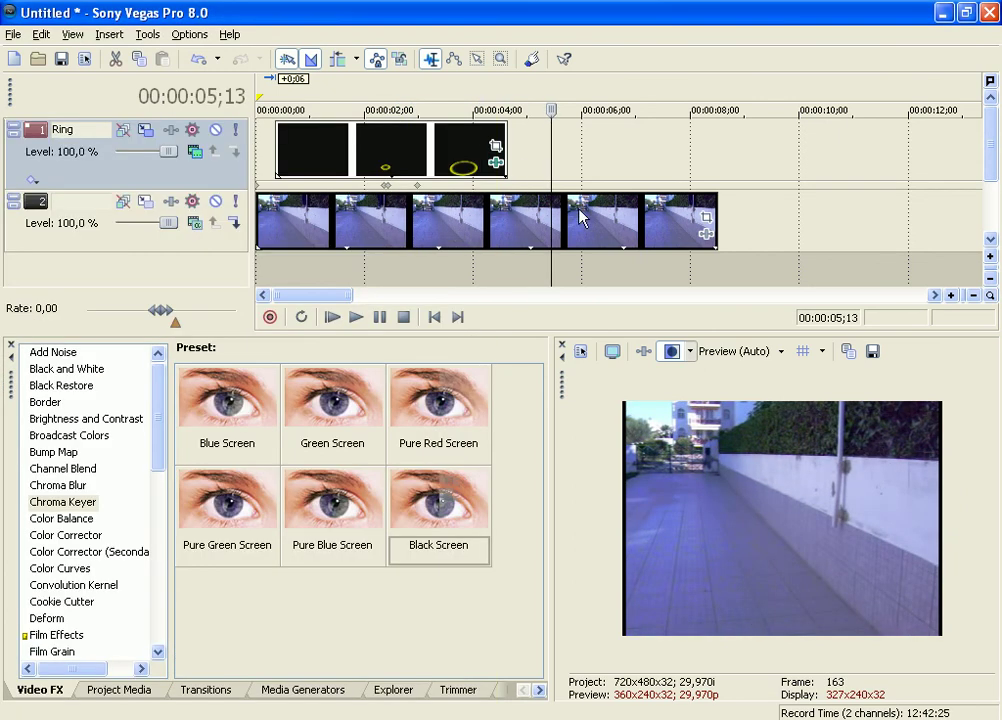
drag(715, 216, 510, 203)
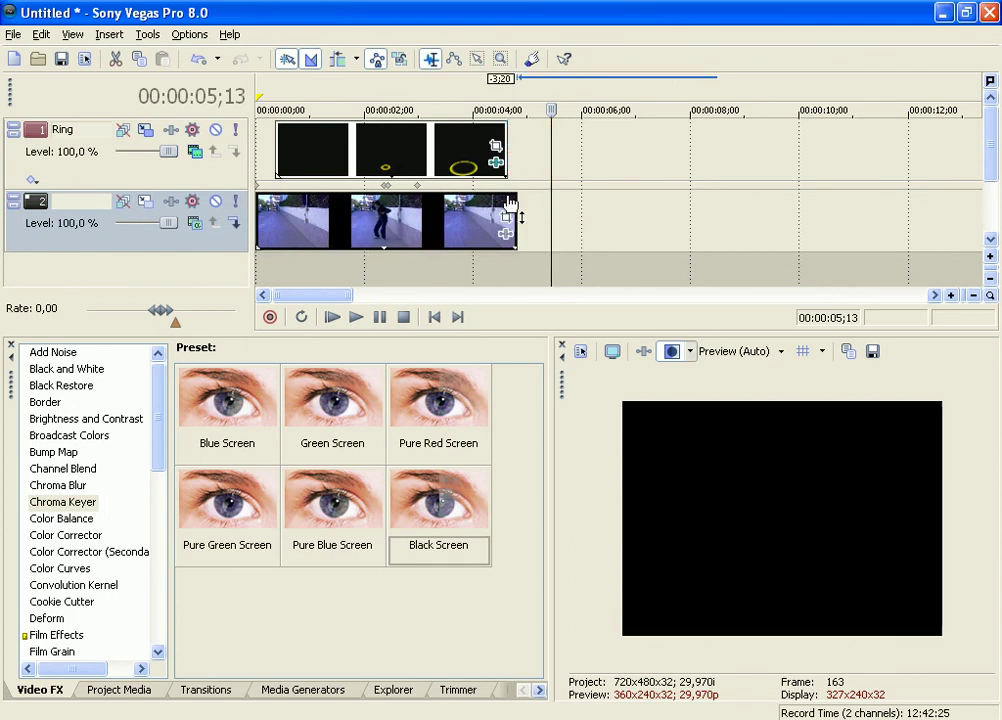
click(334, 317)
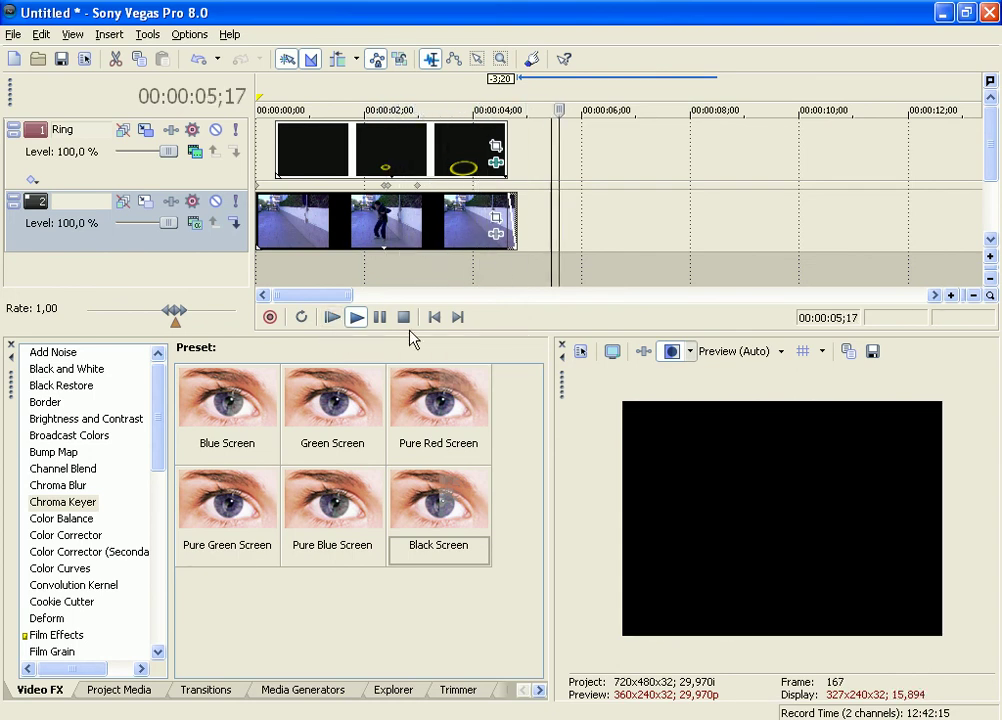
click(380, 317)
click(518, 262)
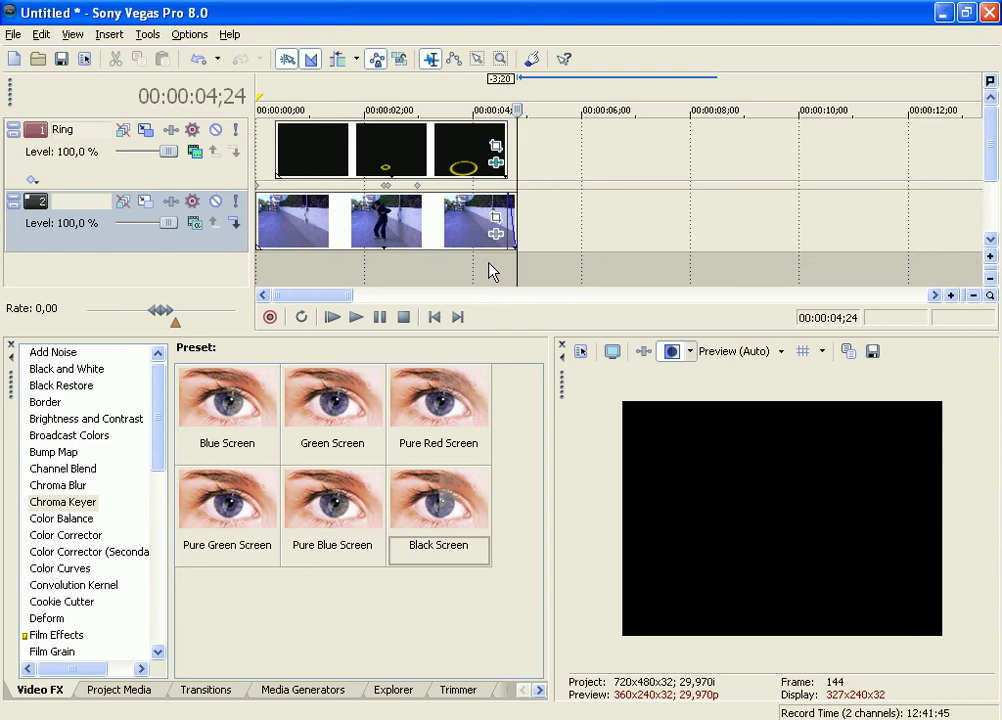
- Add a short fade-out to the jumper clip's end and scrub the shockwave around 3;14
drag(515, 232, 509, 233)
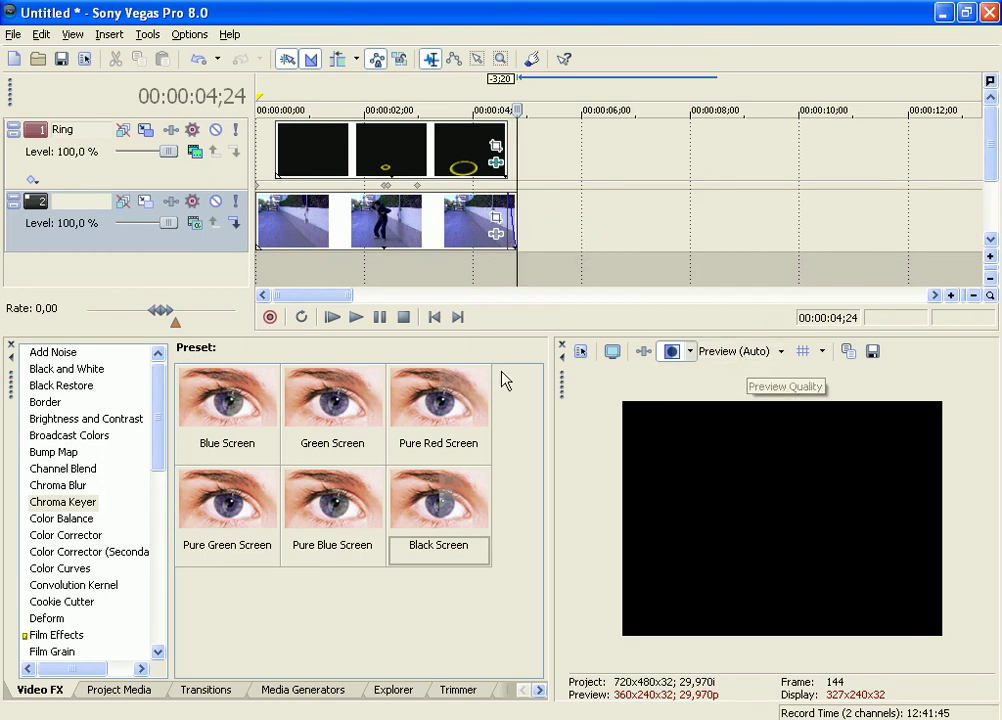
click(433, 276)
drag(432, 230, 505, 203)
drag(510, 270, 444, 264)
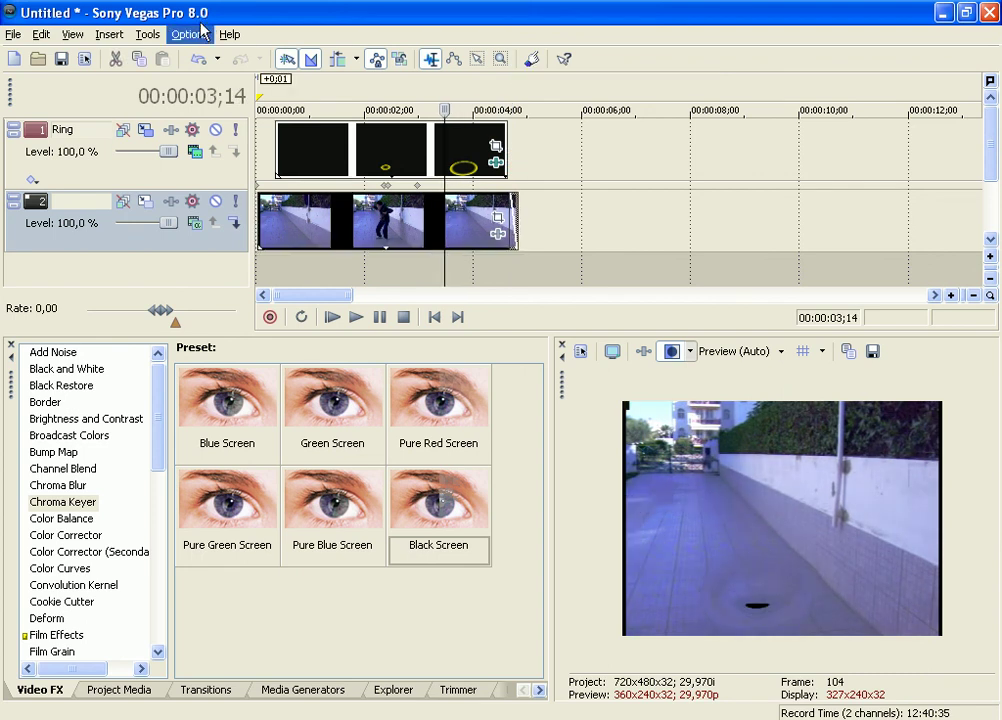
drag(319, 225, 323, 236)
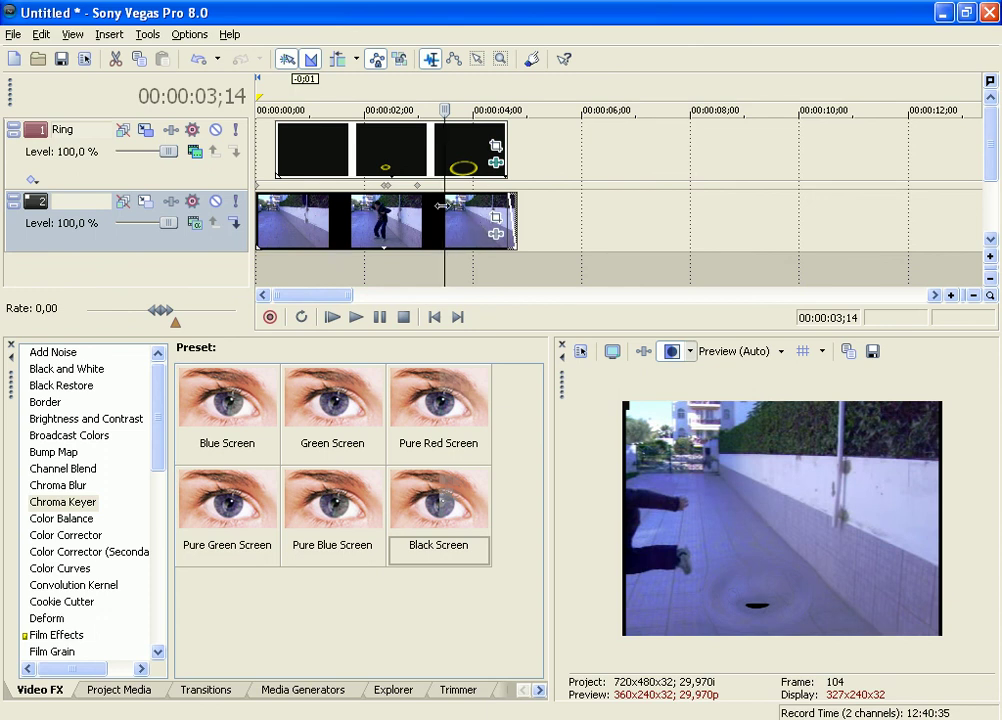
drag(443, 222, 419, 225)
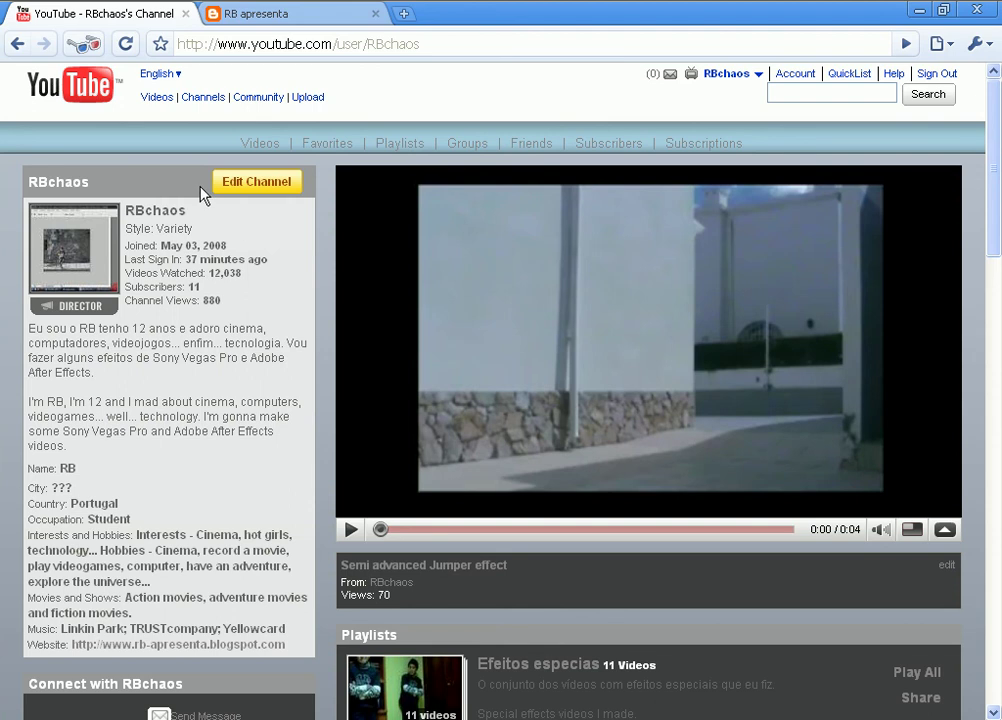
- Play 'Semi advanced Jumper effect' through to 0:04 and browse the channel's playlists and videos
click(362, 526)
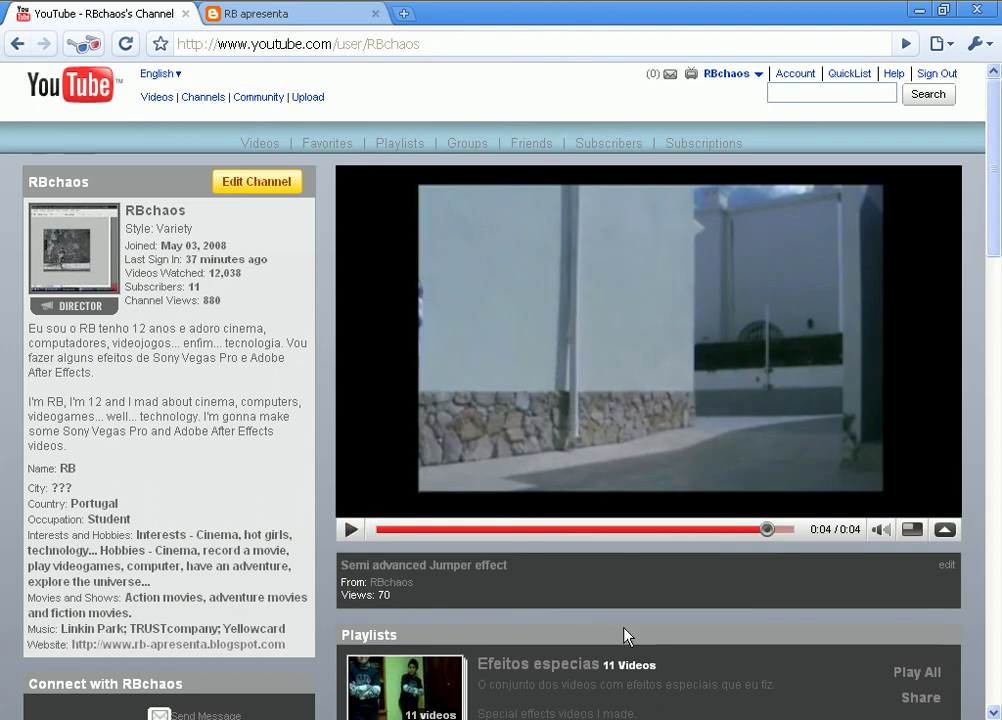
scroll(624, 636, down, 5)
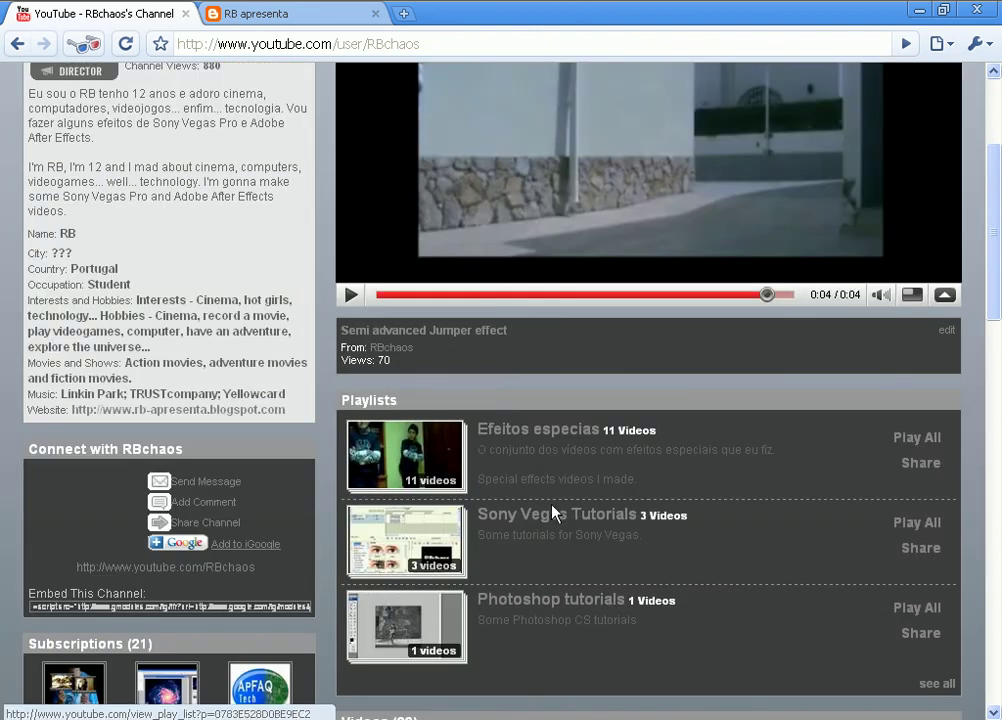
scroll(554, 605, down, 7)
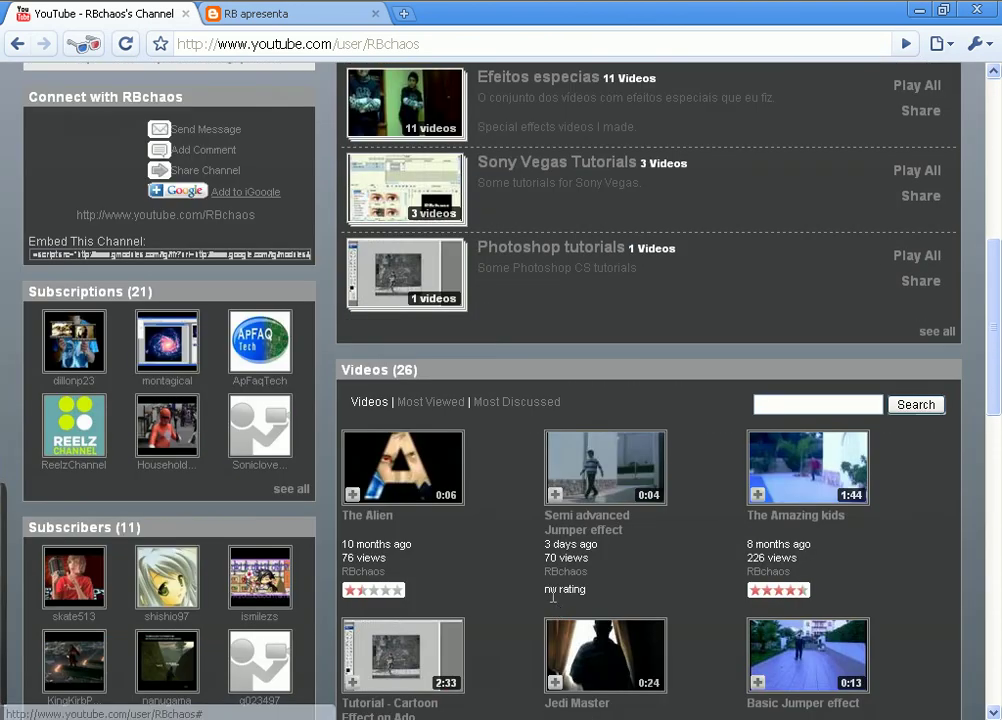
scroll(552, 596, down, 7)
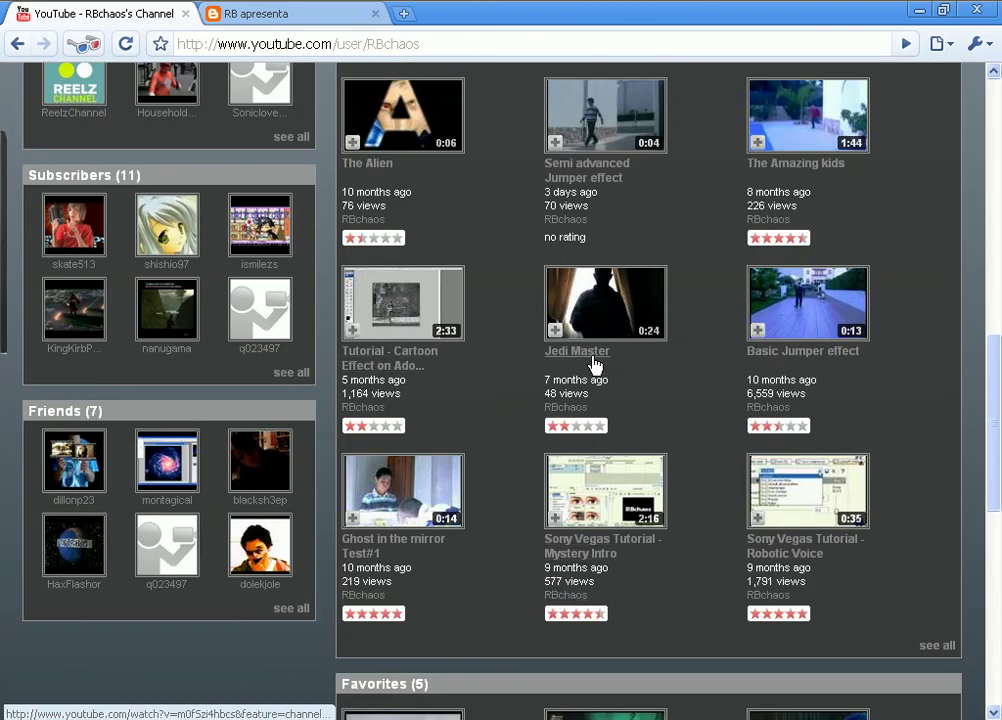
scroll(662, 615, down, 4)
scroll(631, 660, up, 16)
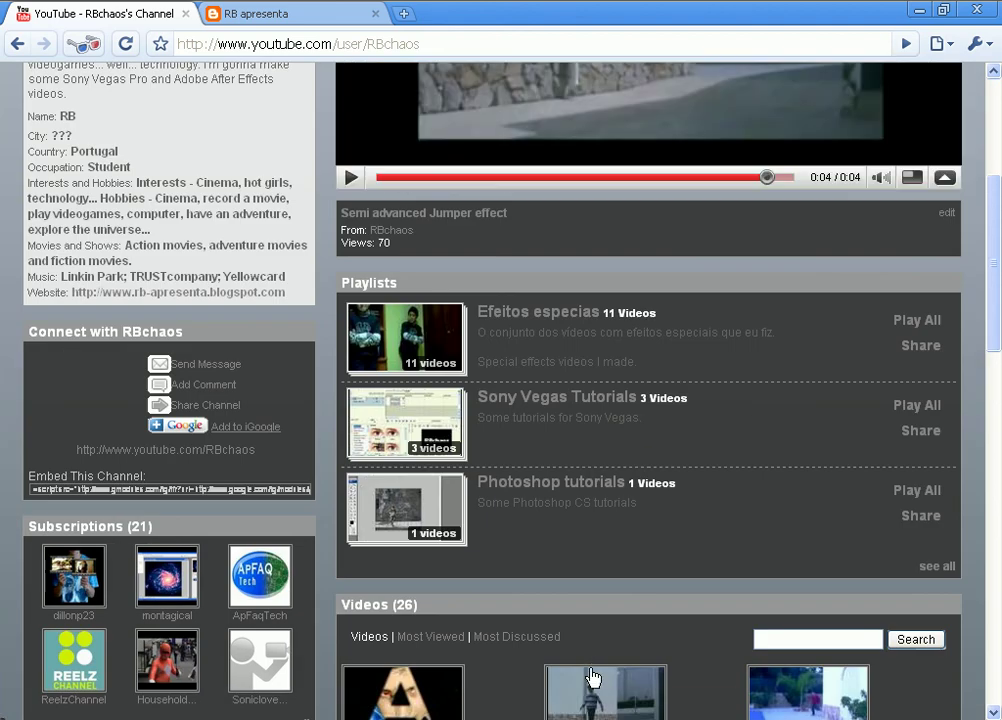
scroll(592, 678, up, 5)
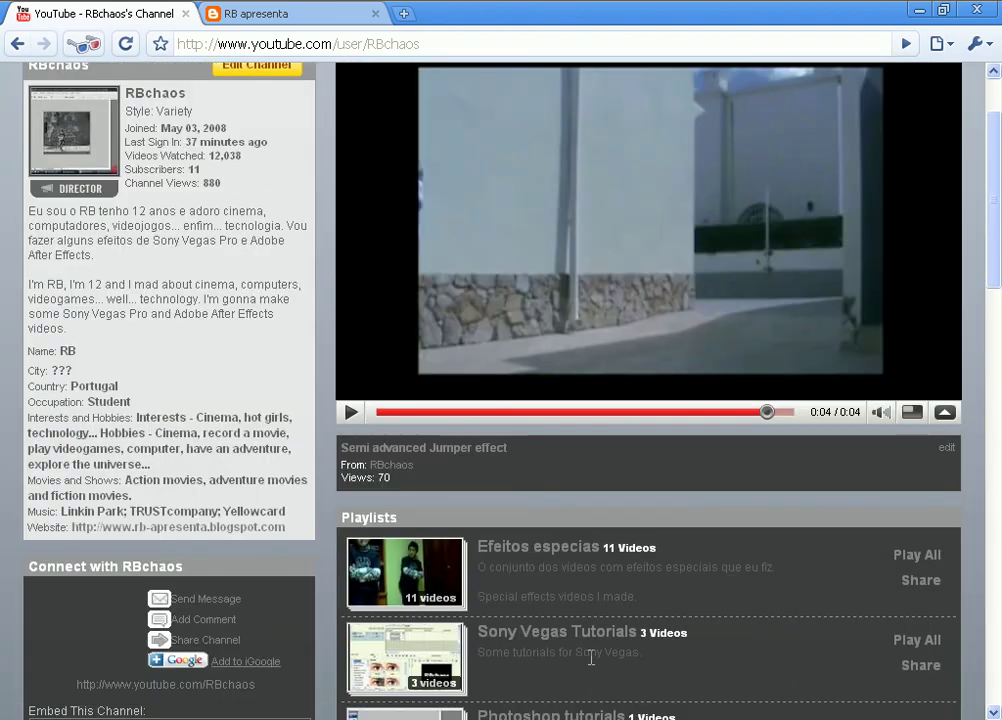
scroll(591, 660, down, 7)
scroll(588, 662, up, 7)
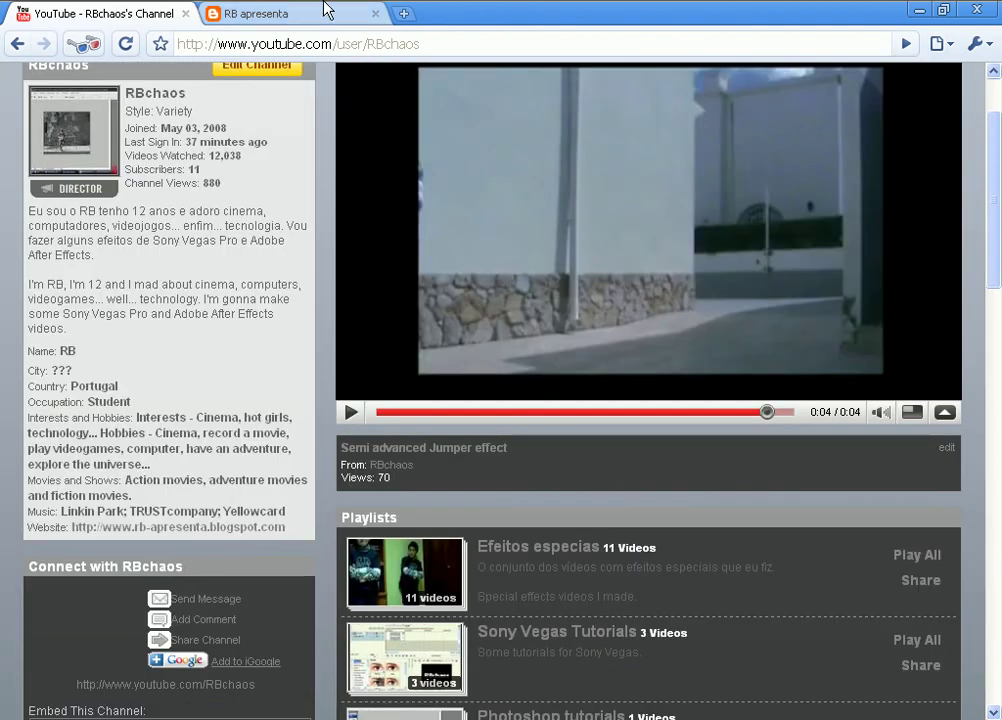
click(325, 10)
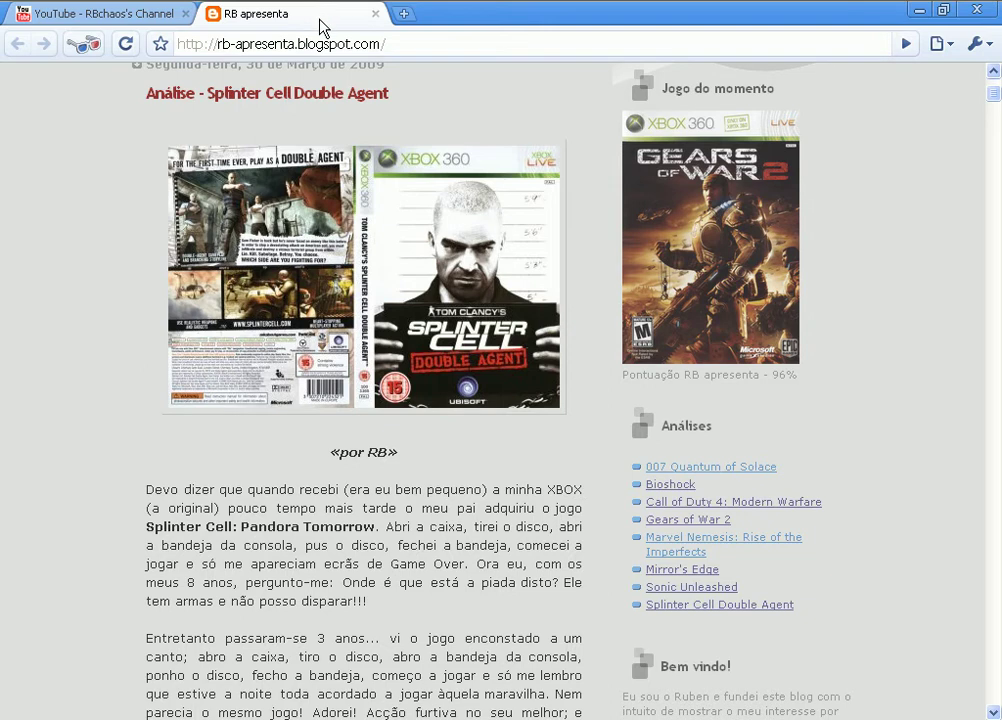
scroll(521, 476, up, 7)
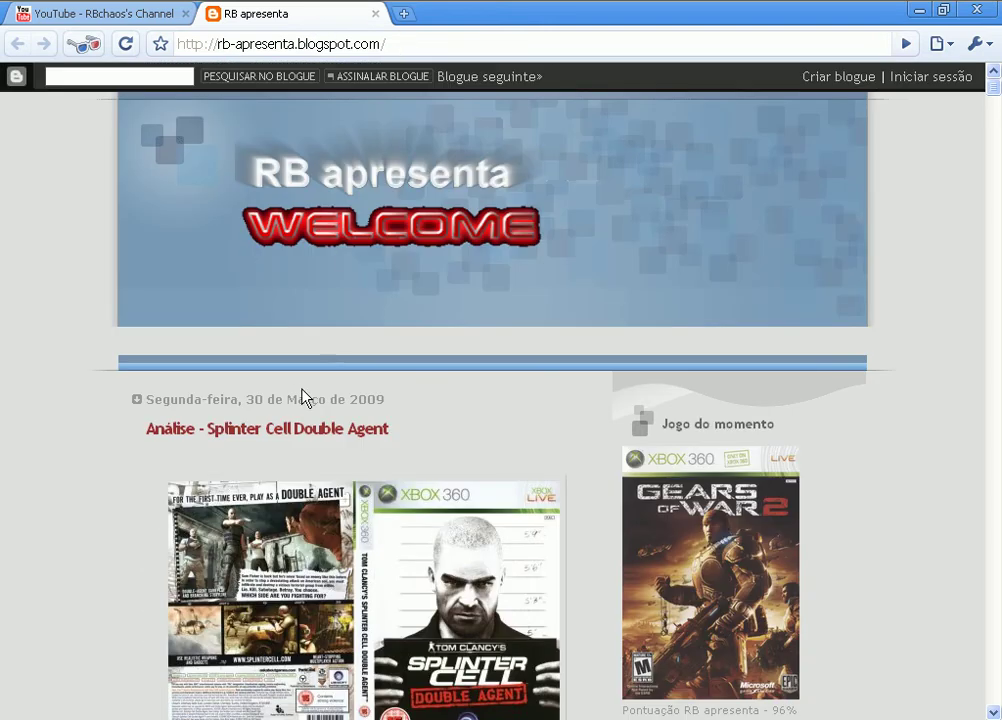
scroll(303, 394, down, 20)
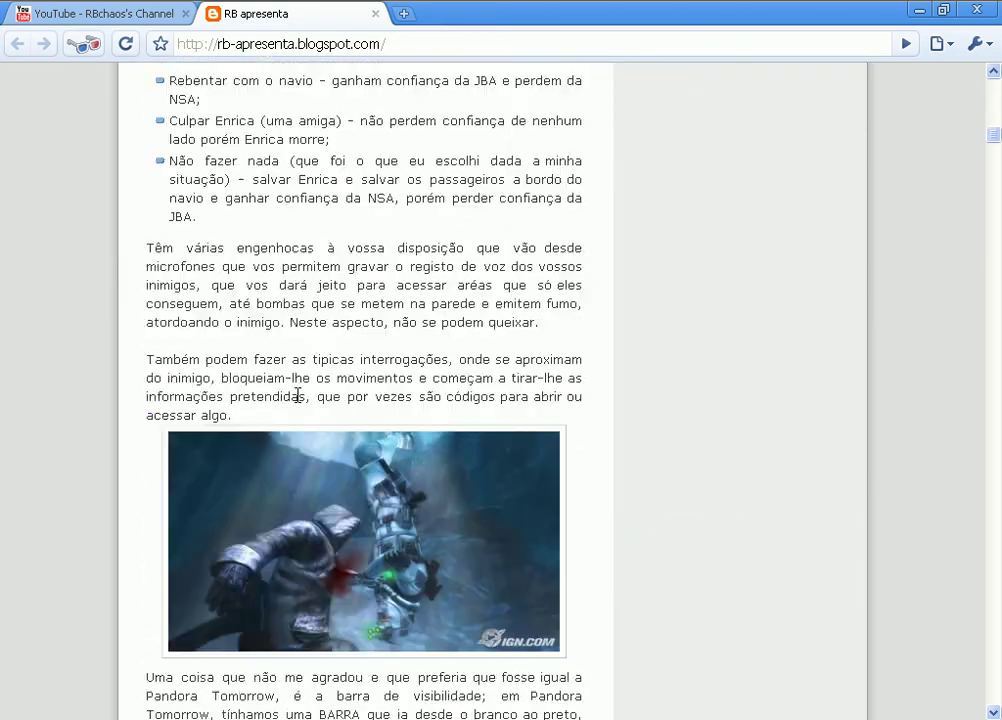
scroll(579, 409, down, 5)
scroll(541, 503, up, 20)
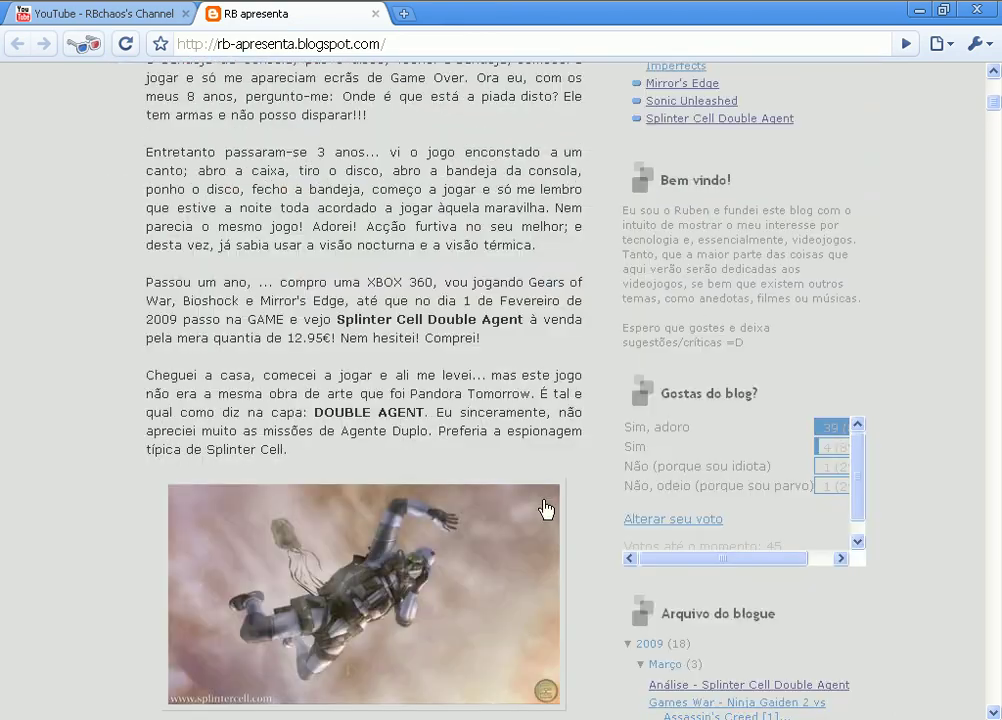
scroll(546, 509, up, 10)
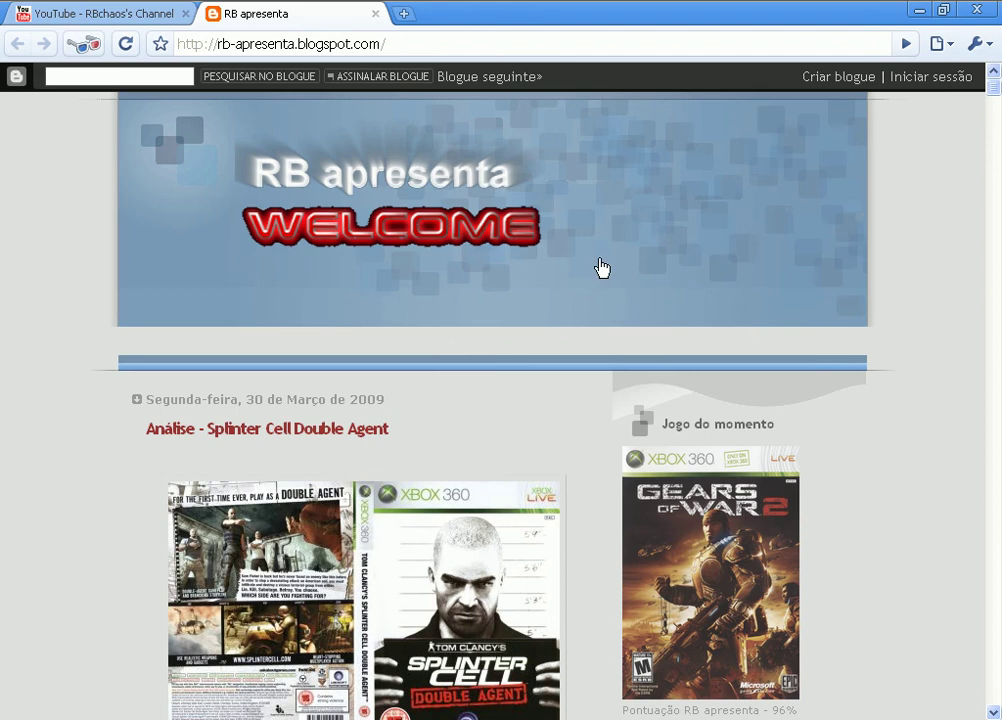
scroll(989, 98, down, 5)
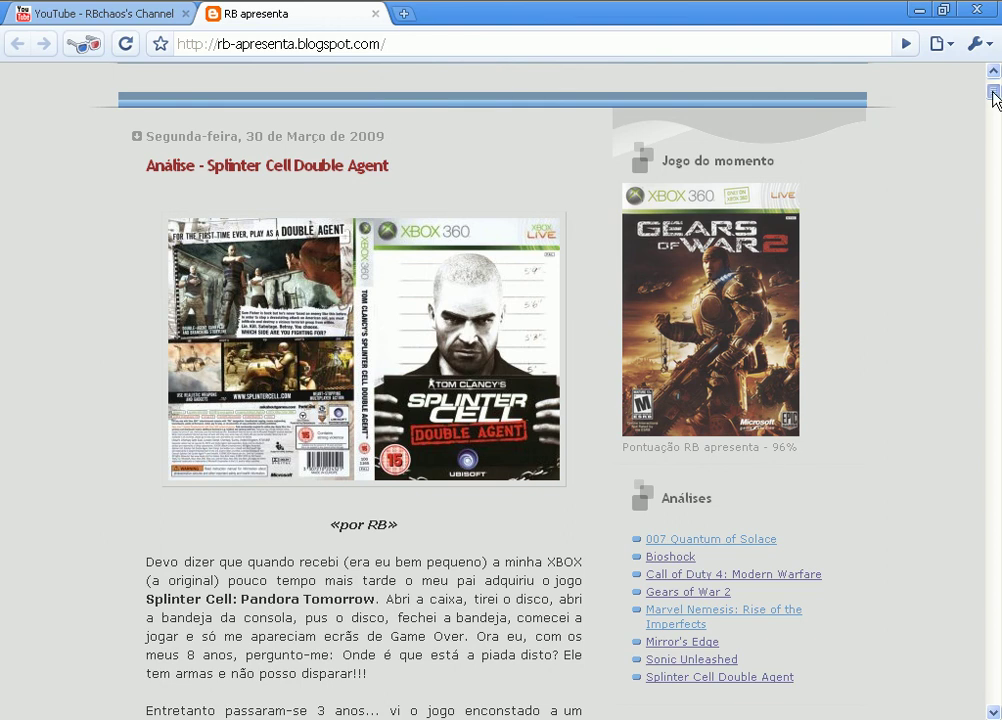
drag(993, 98, 975, 705)
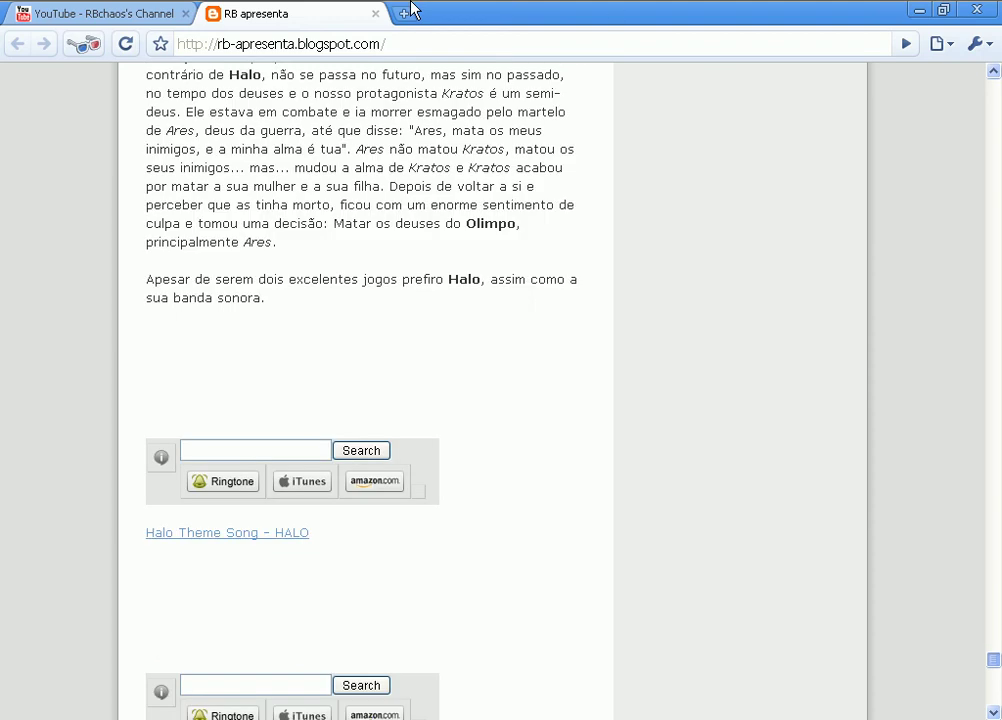
click(100, 13)
key(ctrl+Tab)
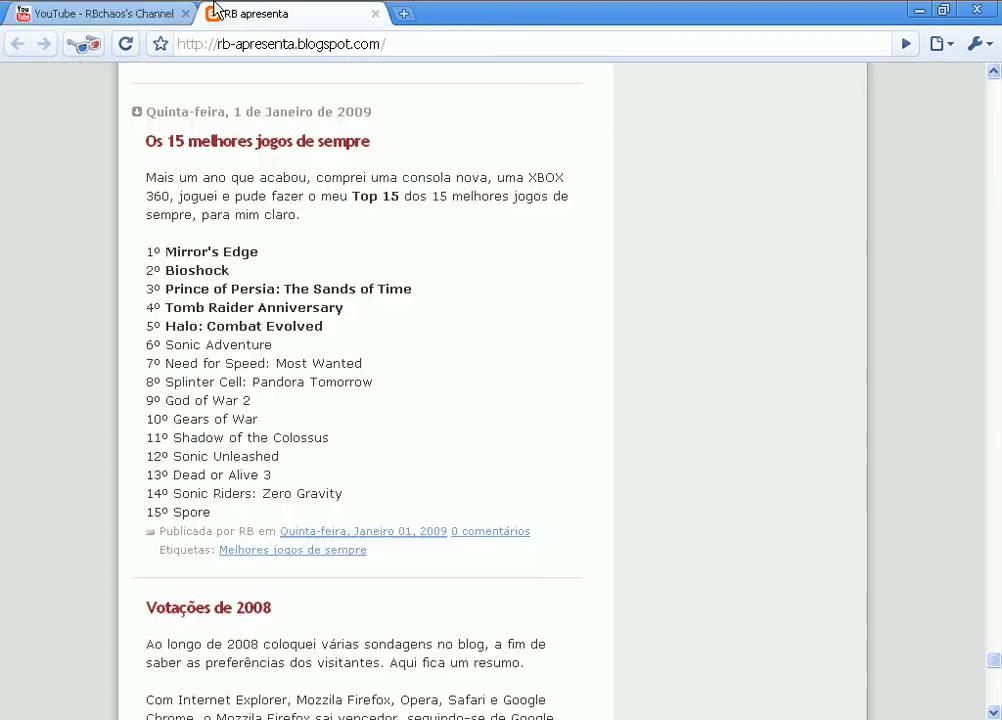
click(170, 10)
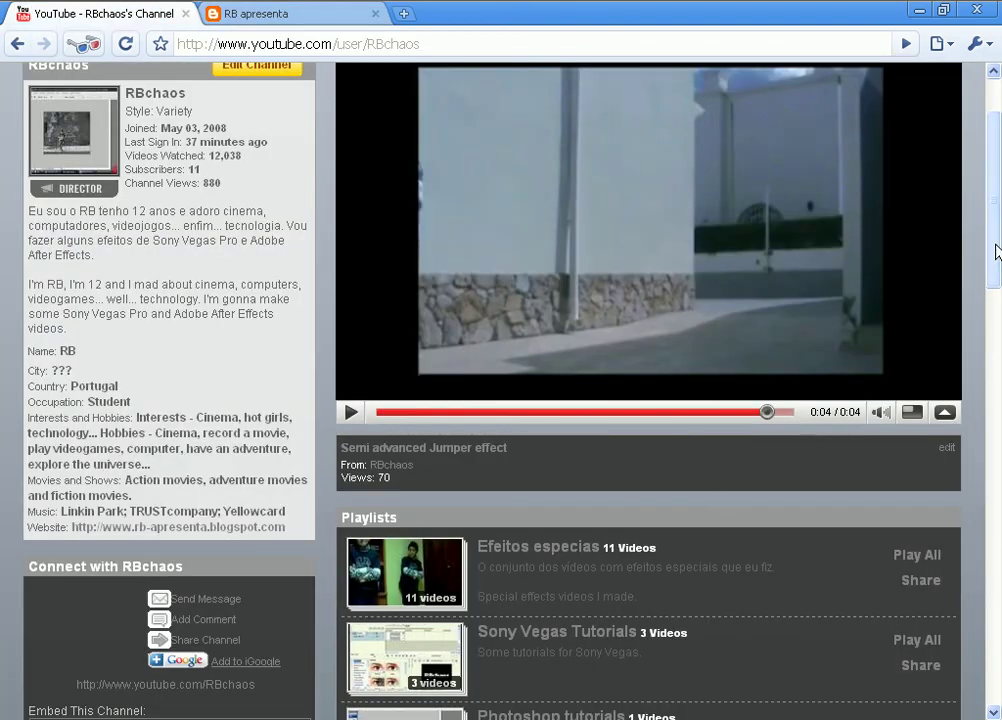
scroll(991, 219, up, 3)
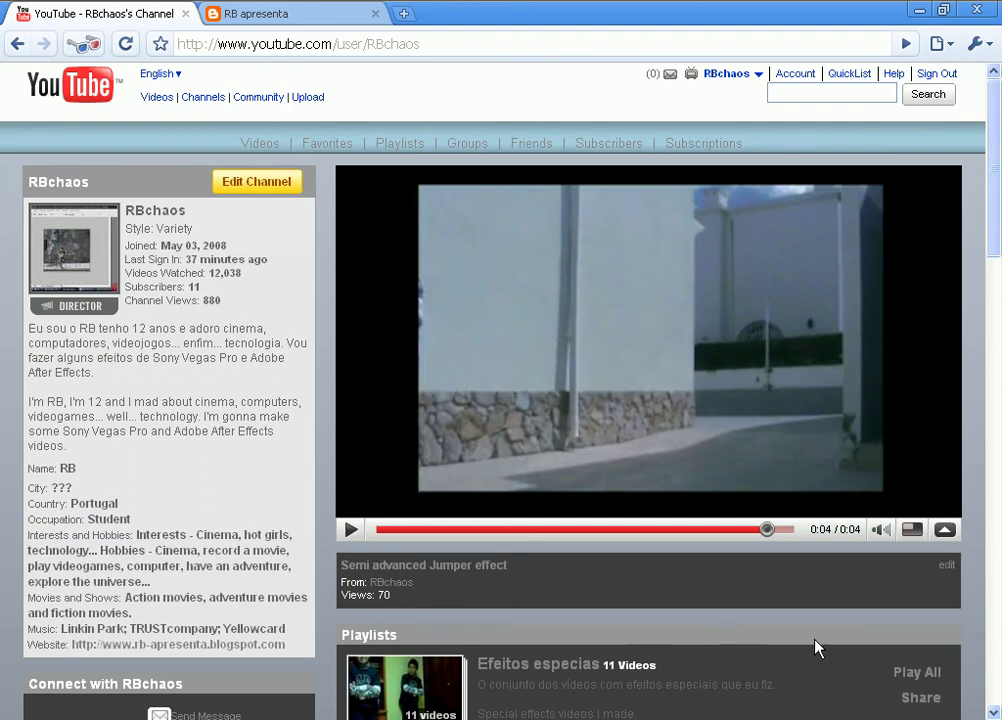